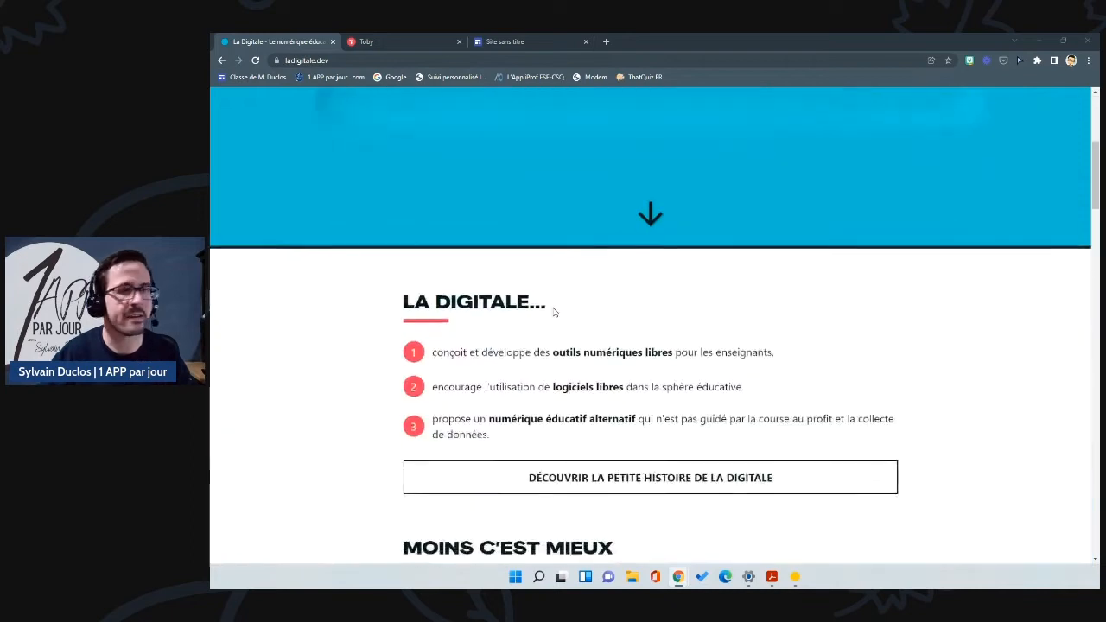
scroll(552, 309, "down", 5)
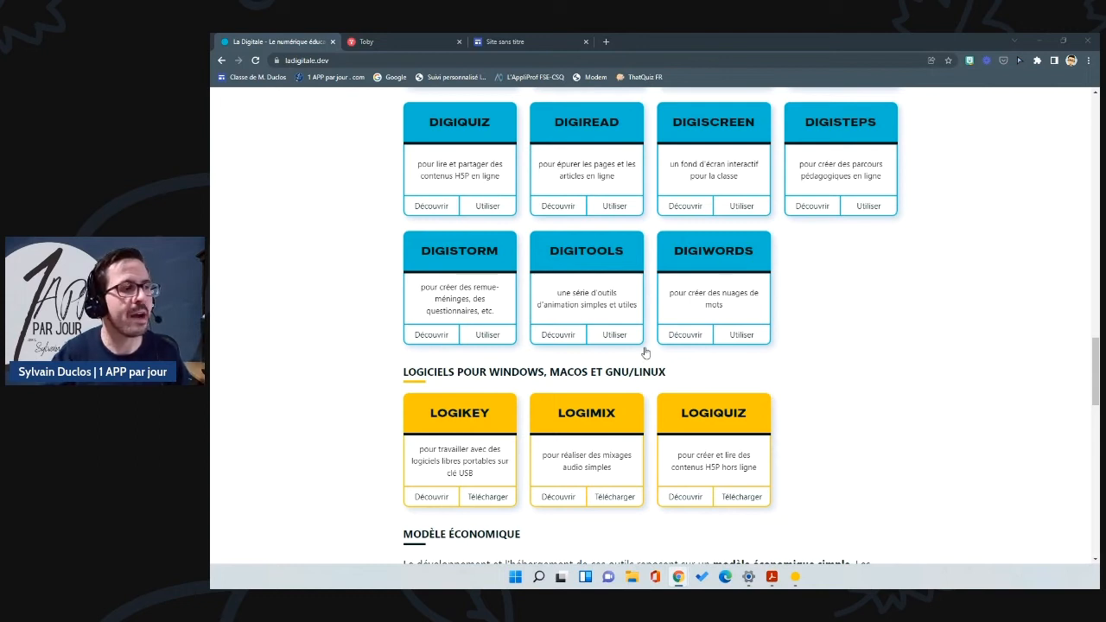
Step: Scroll down the La Digitale homepage to the Logiquiz software card and open its page
left_click(751, 501)
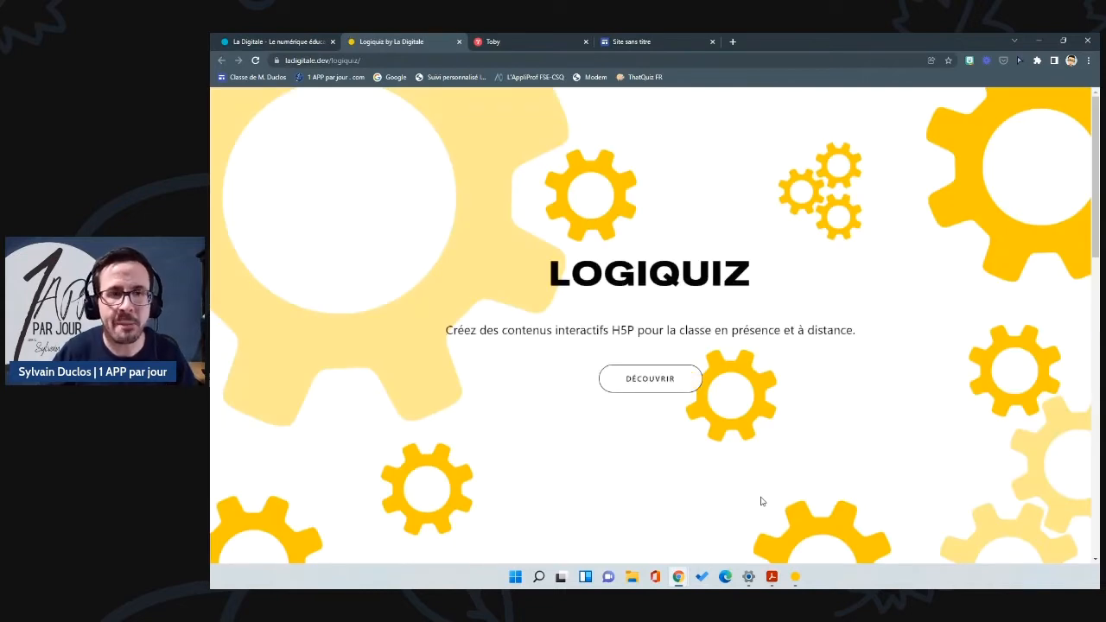
Step: Review the Logiquiz 1.0.5 download links for Windows, macOS and GNU/Linux
scroll(734, 376, "down", 10)
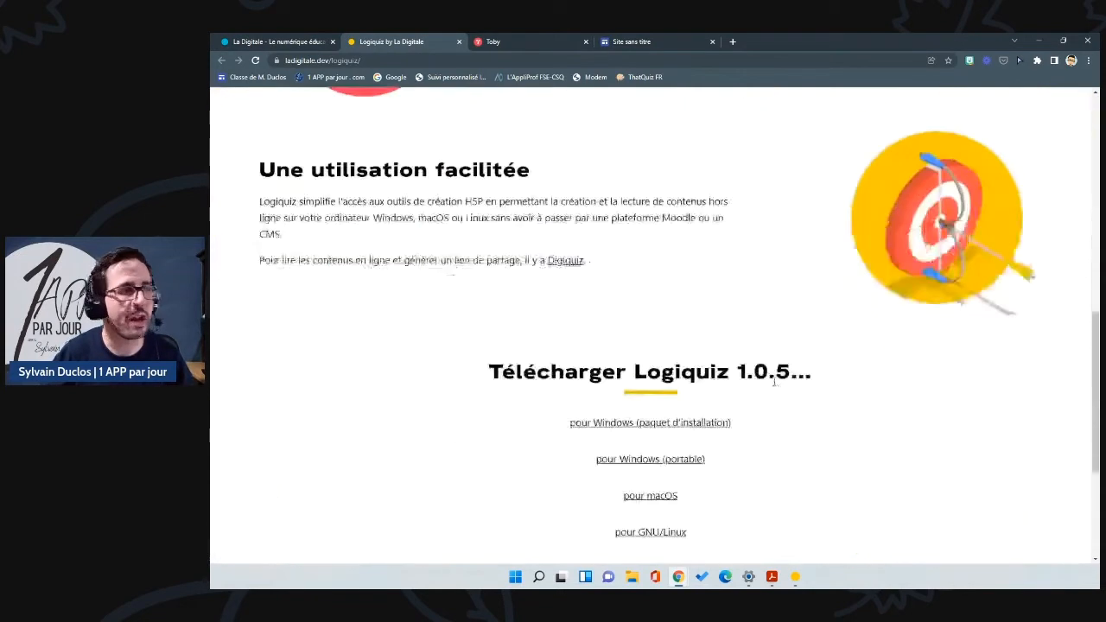
scroll(772, 384, "up", 1)
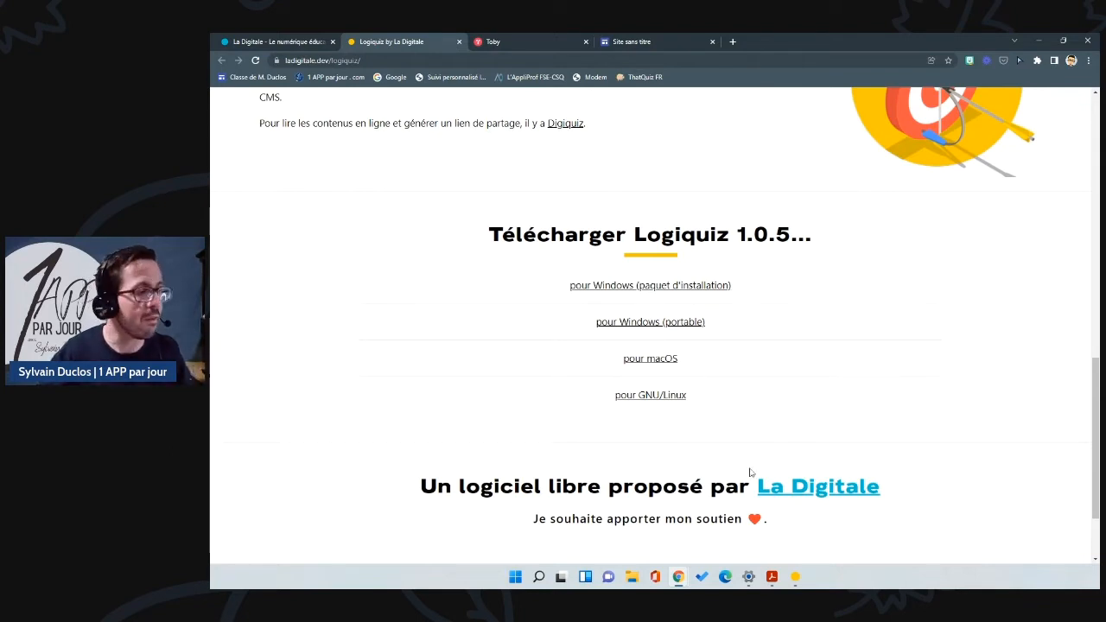
left_click(633, 579)
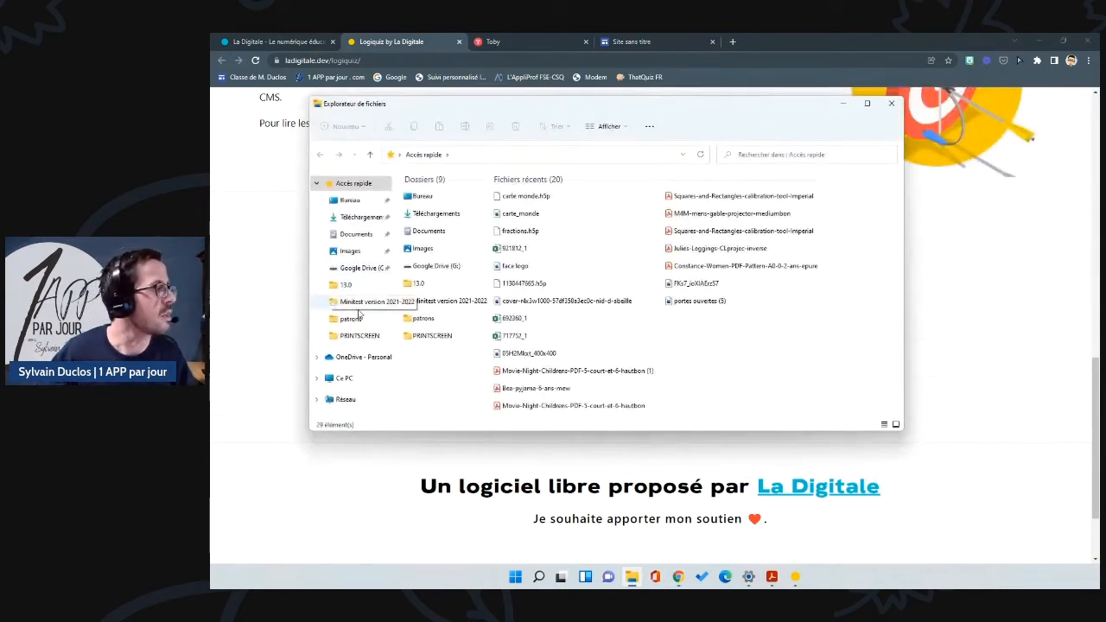
Step: Browse Téléchargements into logiquiz-1.0.5-windows-portable, its inner folder and the Logiquiz application folder
left_click(360, 217)
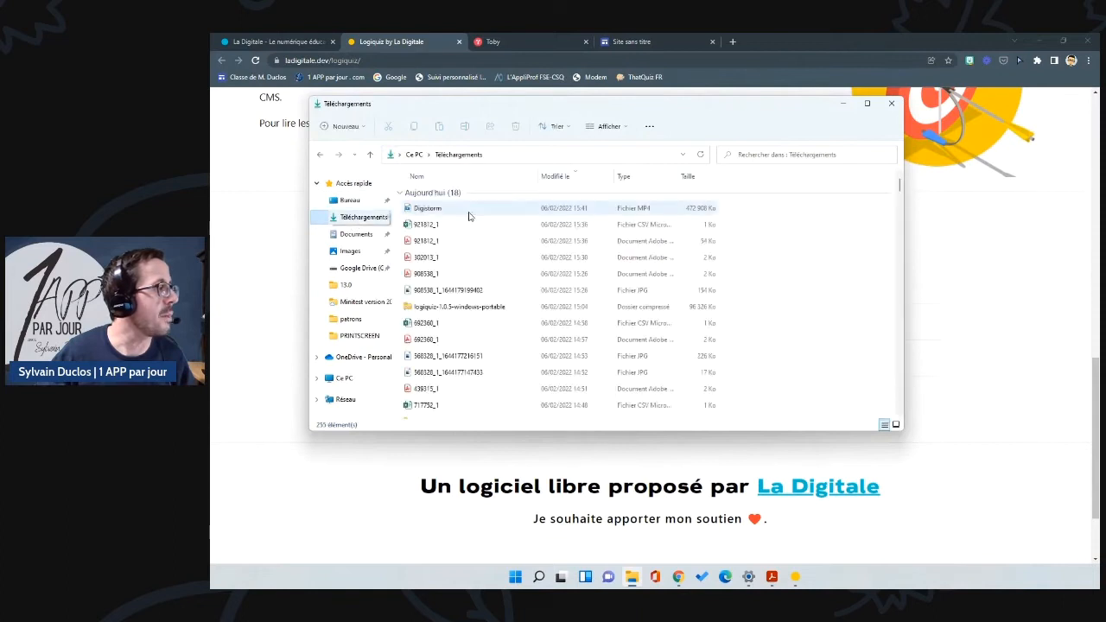
right_click(474, 314)
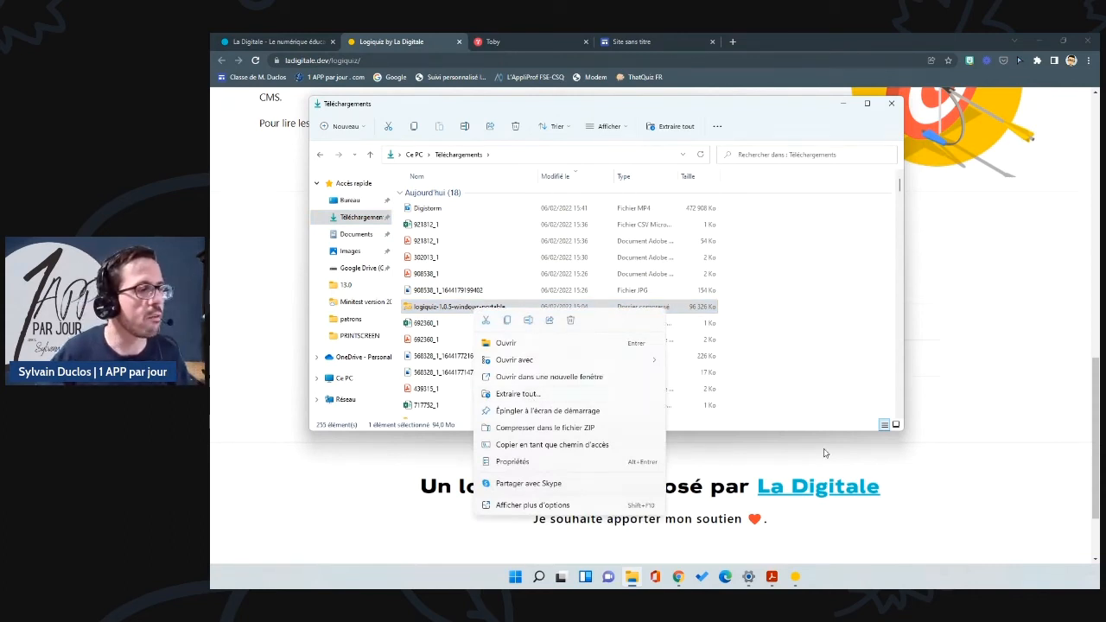
left_click(777, 447)
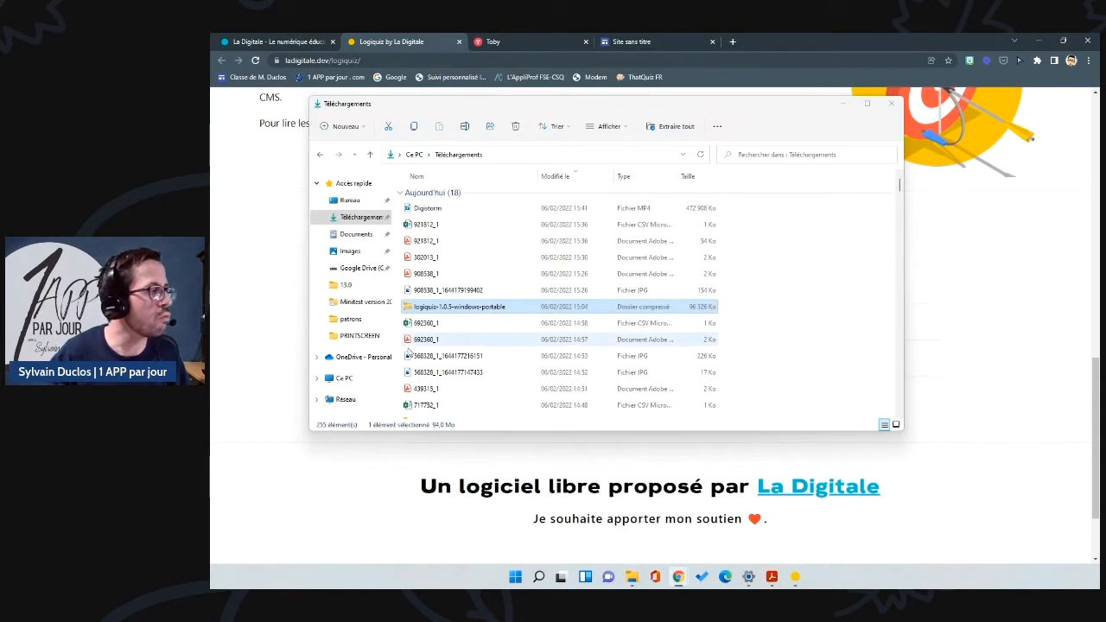
scroll(469, 311, "down", 3)
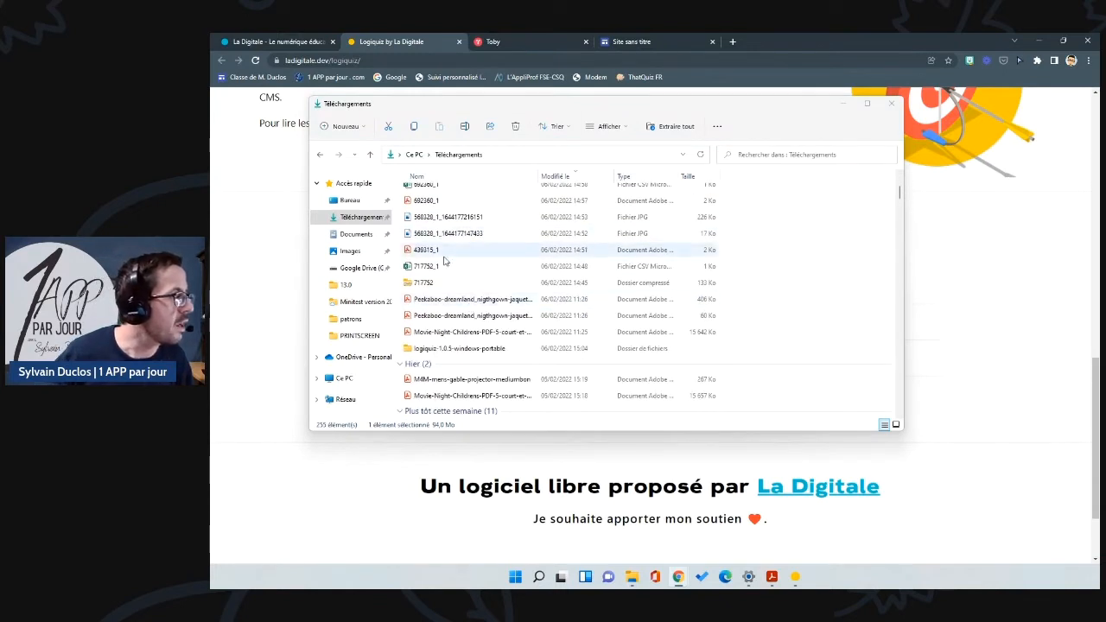
double_click(449, 348)
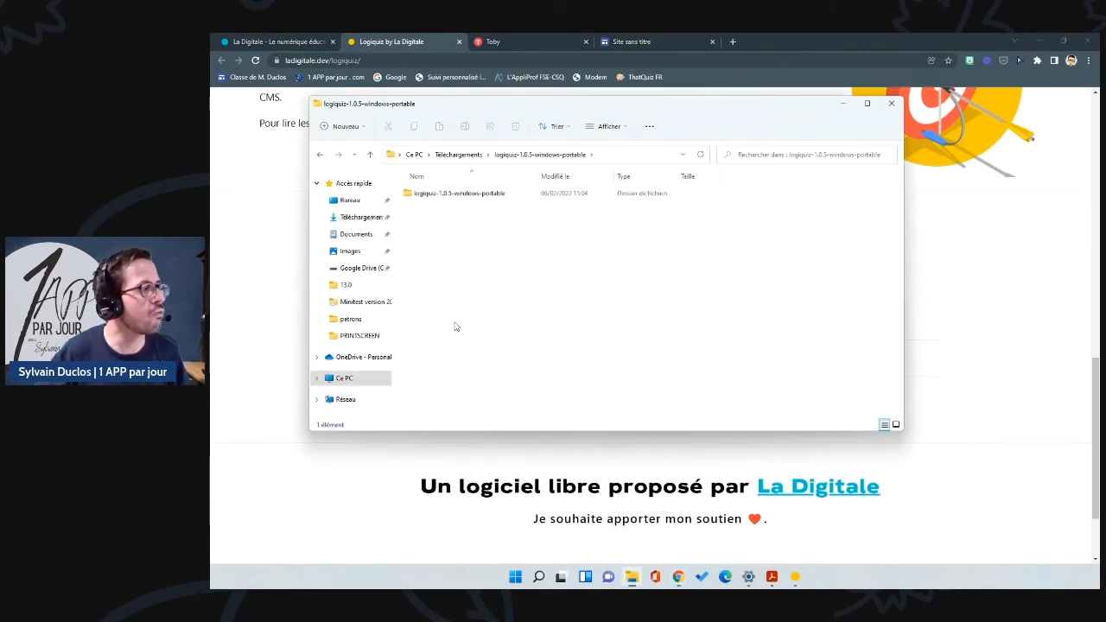
double_click(487, 194)
double_click(446, 197)
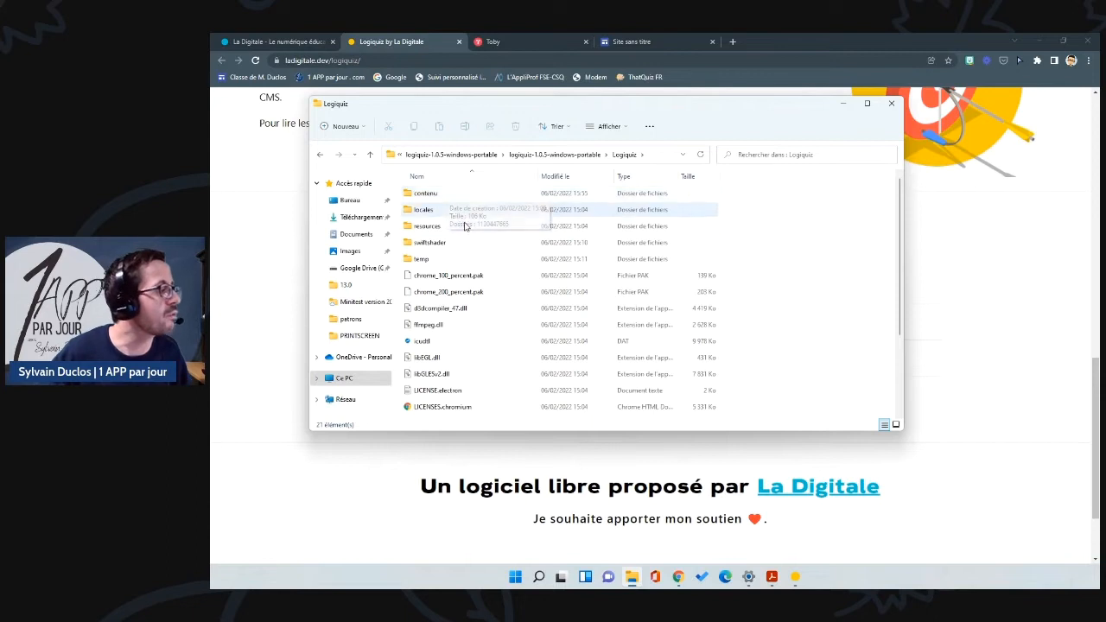
scroll(474, 354, "down", 2)
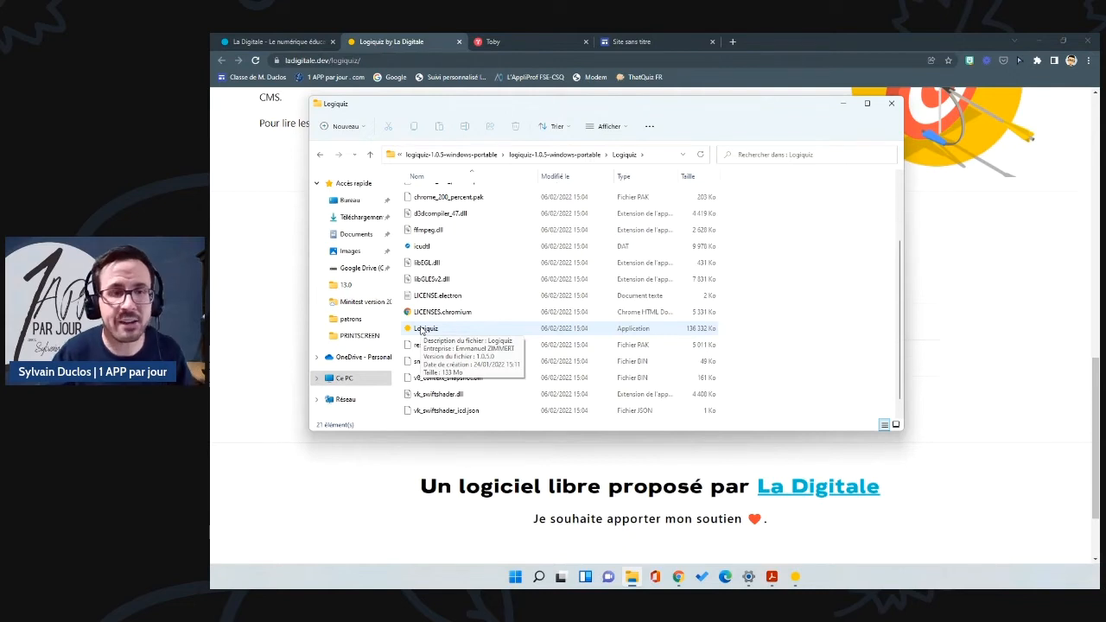
left_click(892, 105)
Step: Bring Logiquiz forward and choose 'Créer un contenu H5P' on its welcome screen
left_click(795, 577)
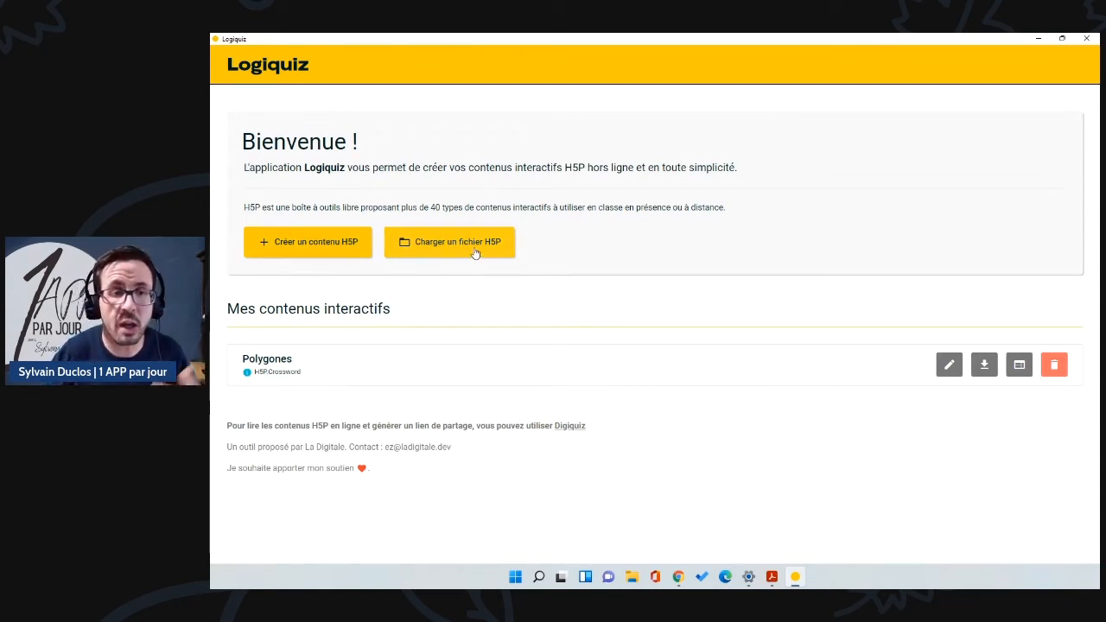
left_click(319, 247)
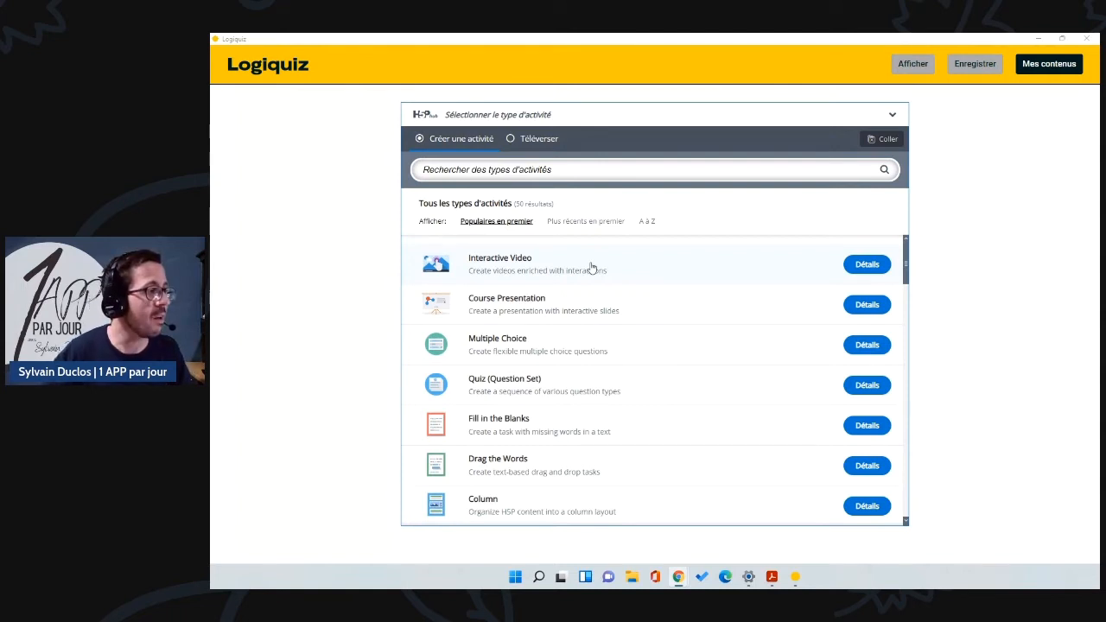
scroll(591, 268, "down", 1)
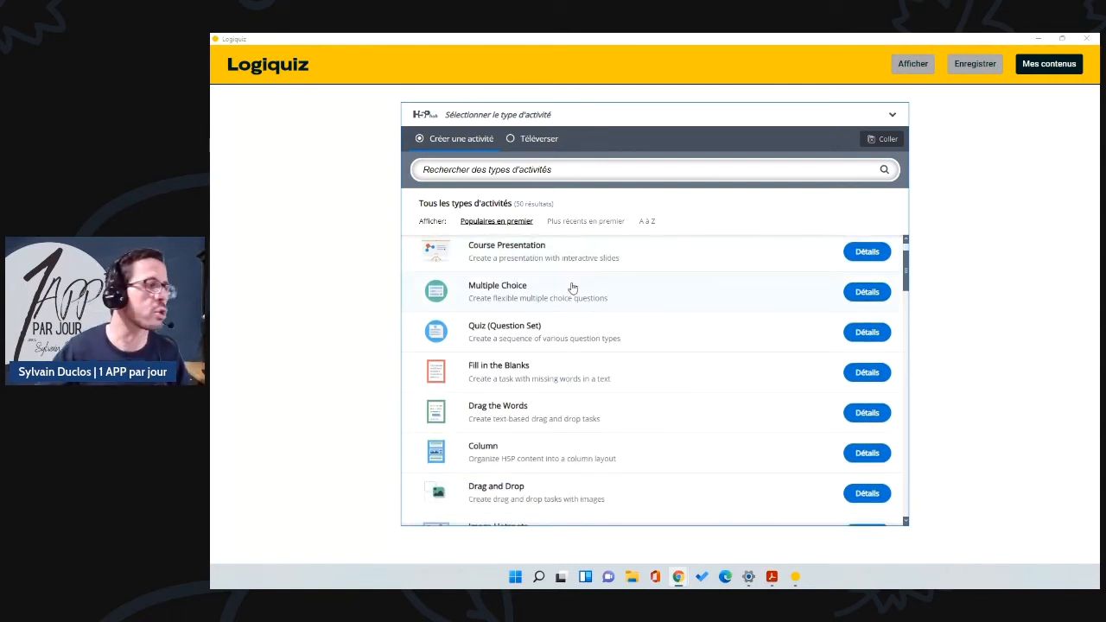
scroll(585, 303, "down", 7)
scroll(565, 265, "up", 2)
scroll(565, 265, "up", 1)
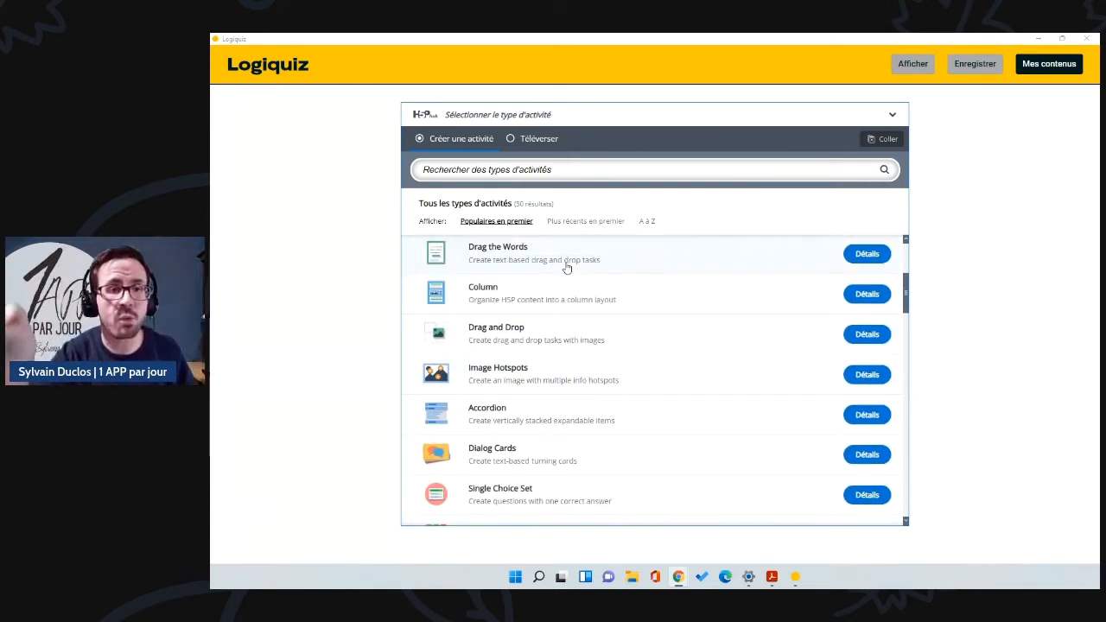
scroll(566, 267, "down", 4)
scroll(529, 266, "up", 1)
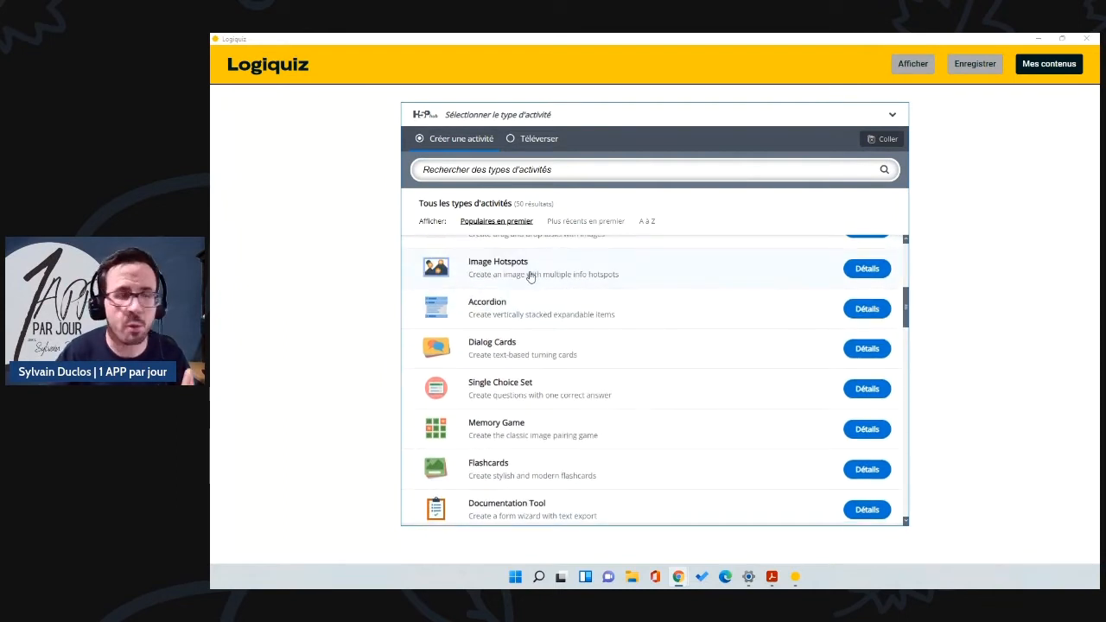
scroll(559, 299, "down", 5)
scroll(561, 299, "down", 3)
scroll(561, 299, "down", 1)
scroll(506, 358, "down", 1)
scroll(576, 353, "down", 4)
scroll(561, 328, "down", 4)
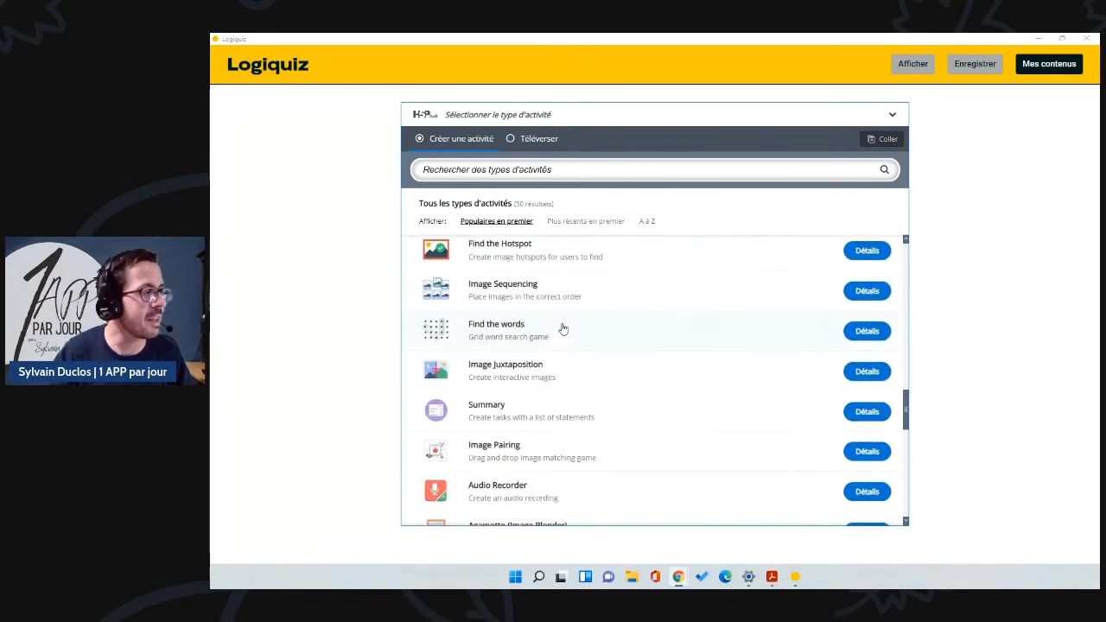
scroll(562, 335, "down", 9)
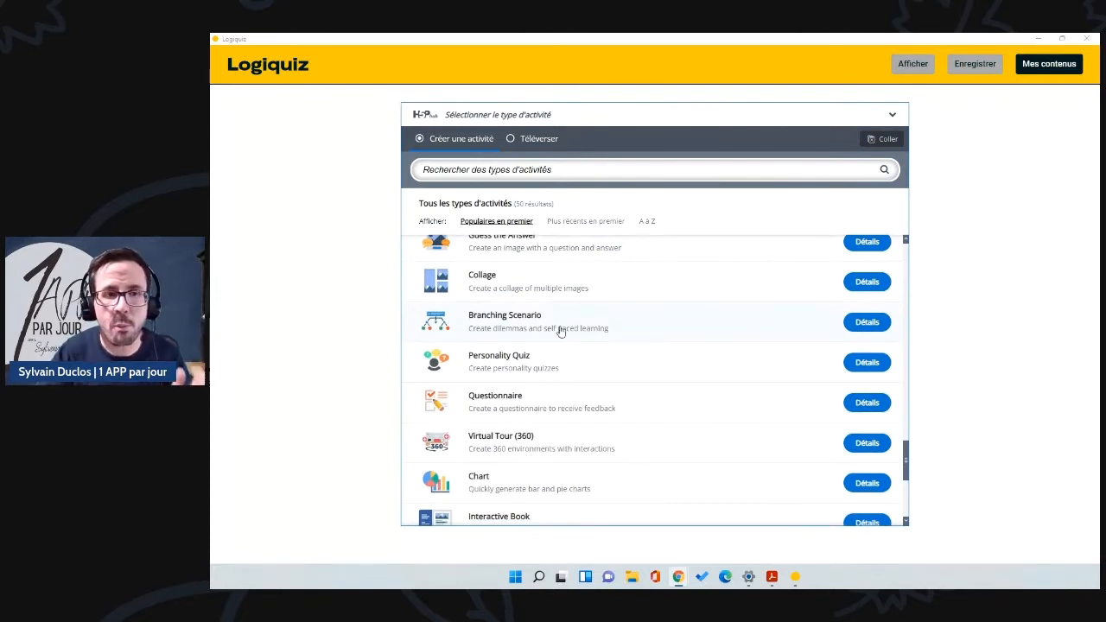
scroll(575, 345, "down", 5)
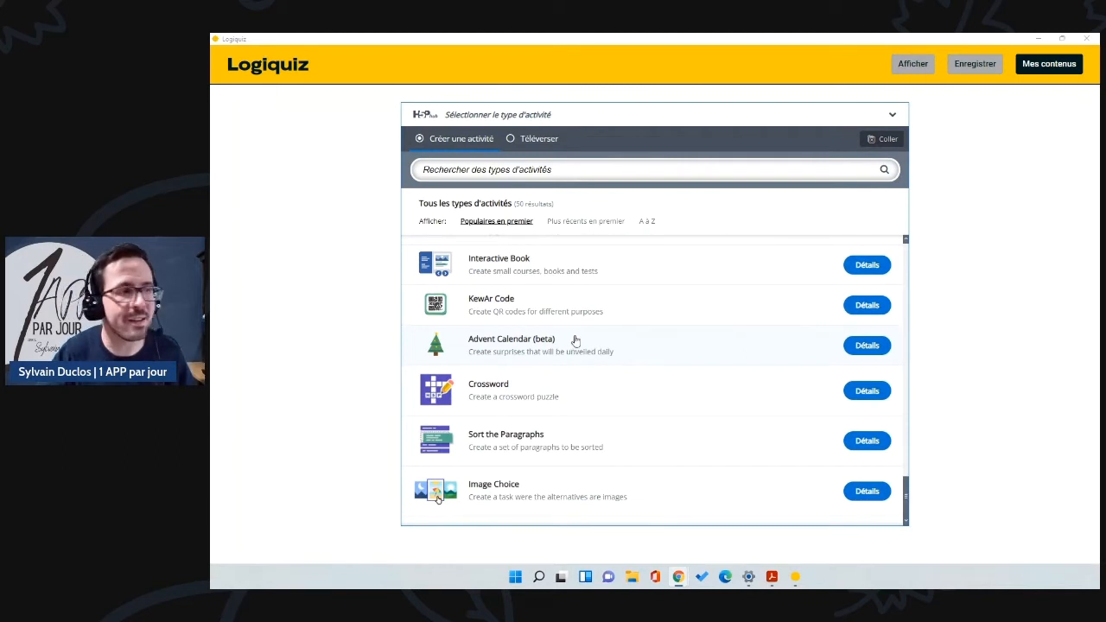
scroll(576, 382, "up", 3)
scroll(575, 371, "up", 5)
scroll(590, 355, "up", 6)
scroll(597, 353, "up", 3)
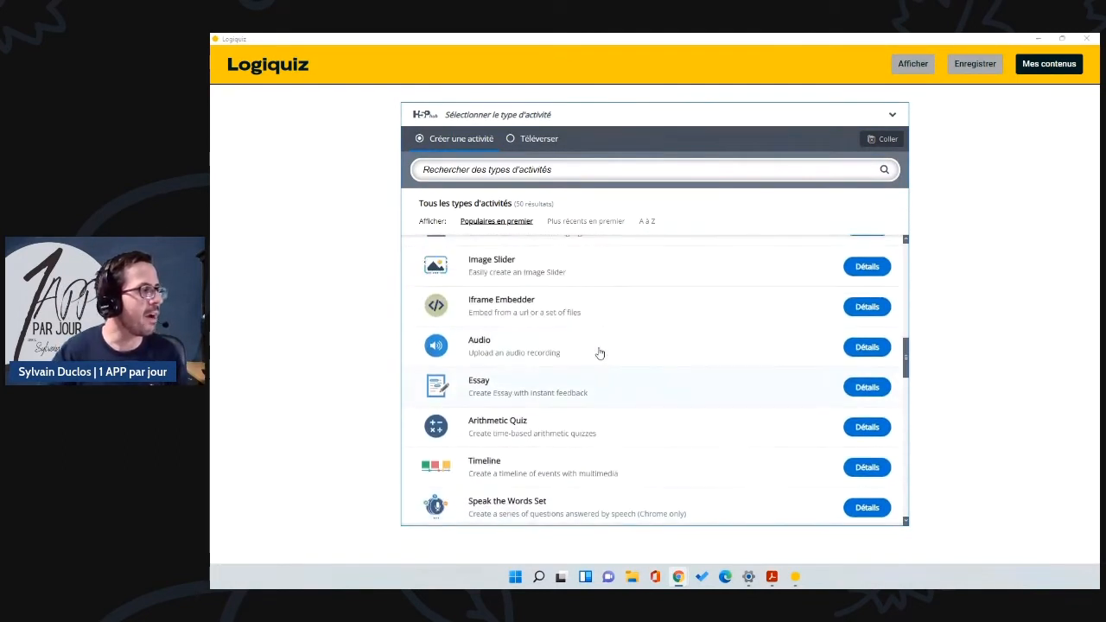
scroll(630, 353, "up", 3)
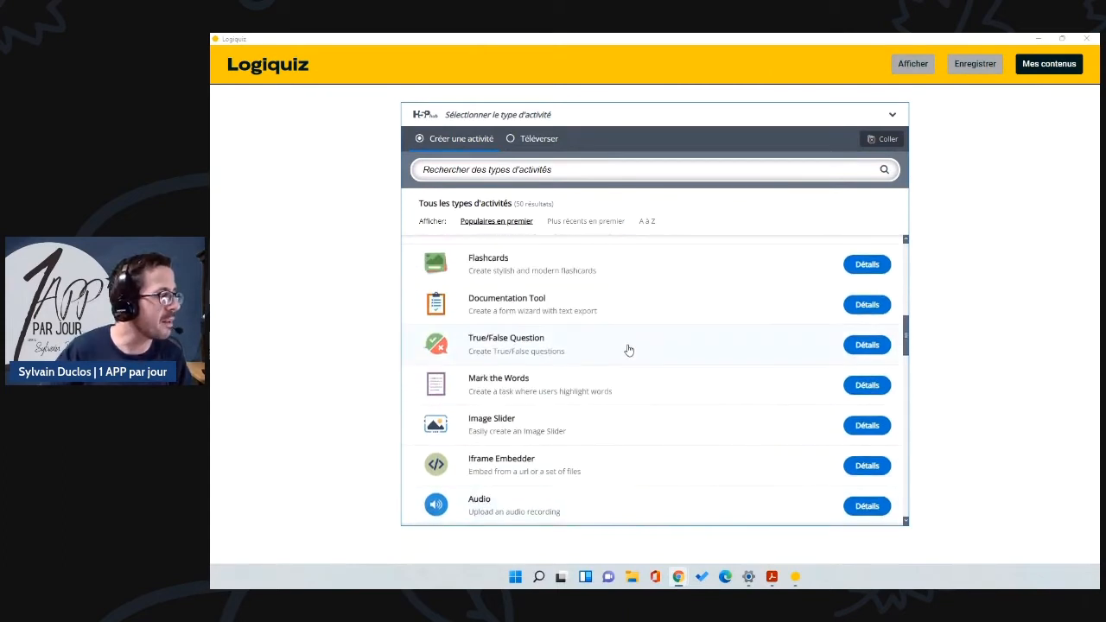
scroll(625, 340, "up", 3)
scroll(536, 459, "down", 15)
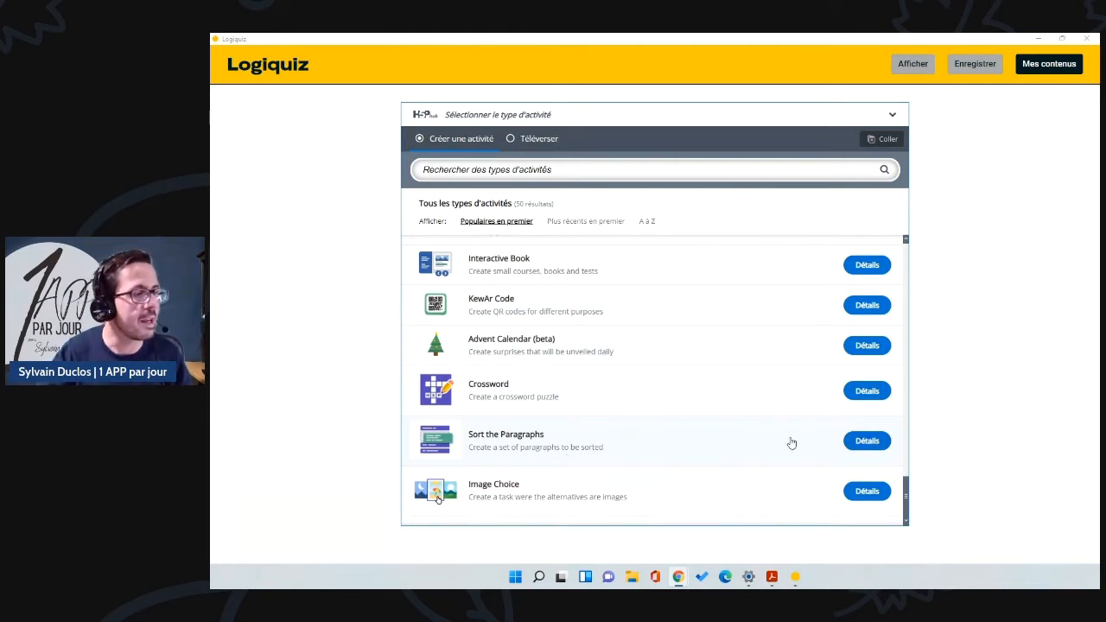
left_click(864, 441)
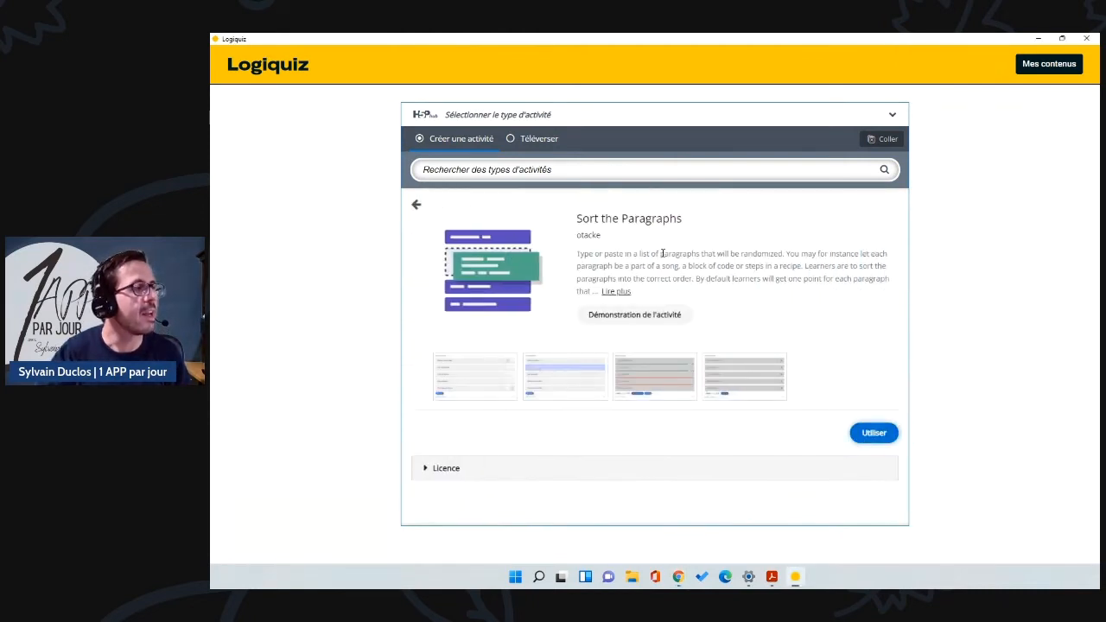
Step: Start a Sort the Paragraphs activity titled 'Fractions'
left_click(885, 433)
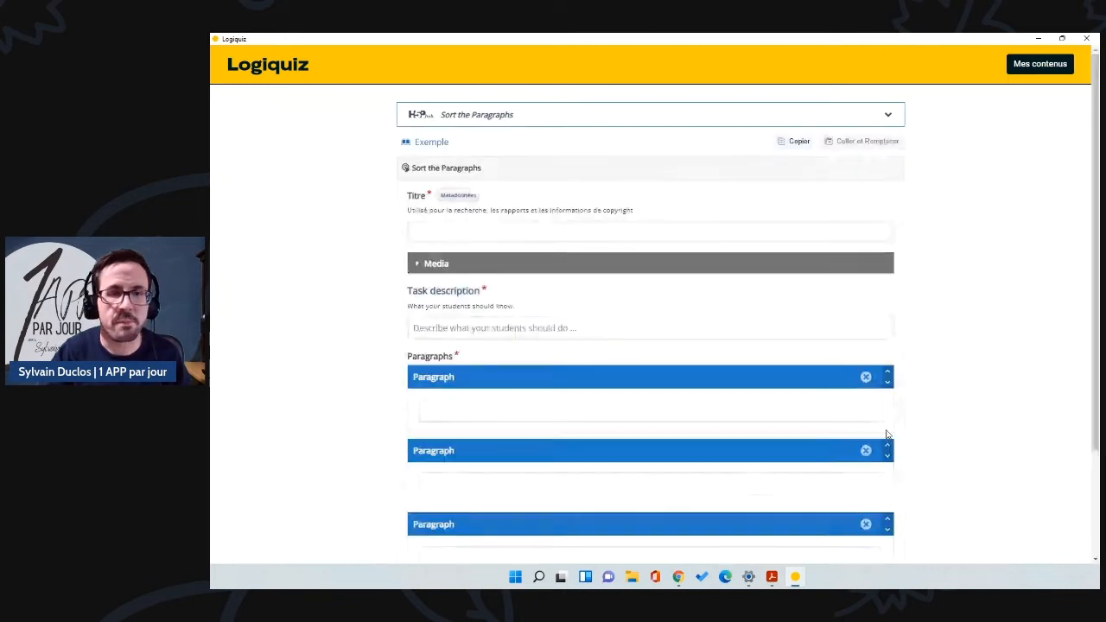
left_click(442, 229)
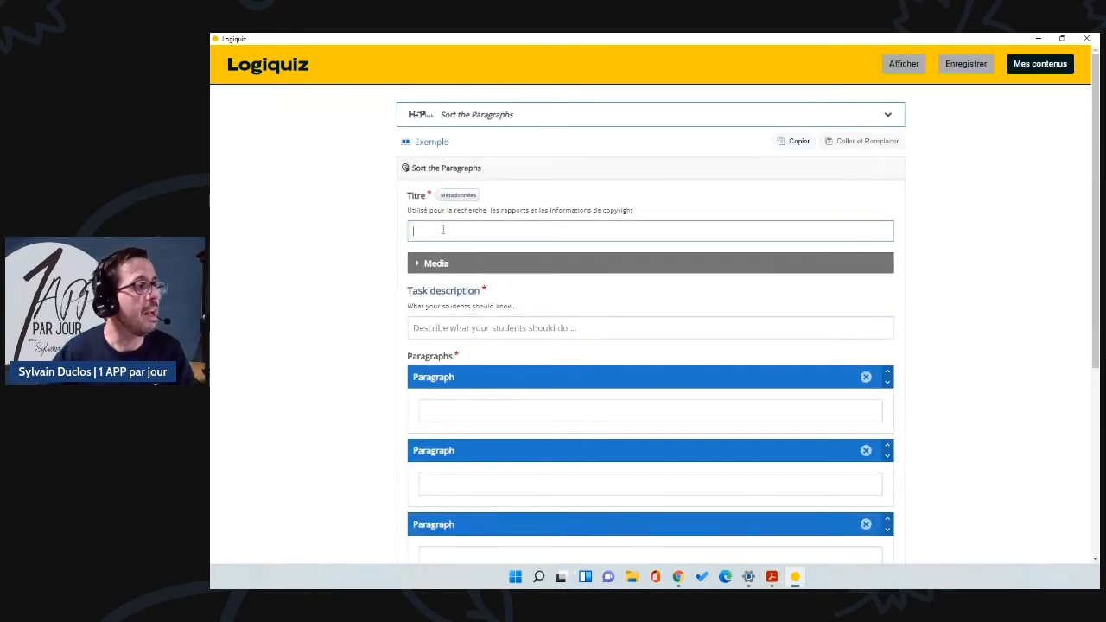
type("F")
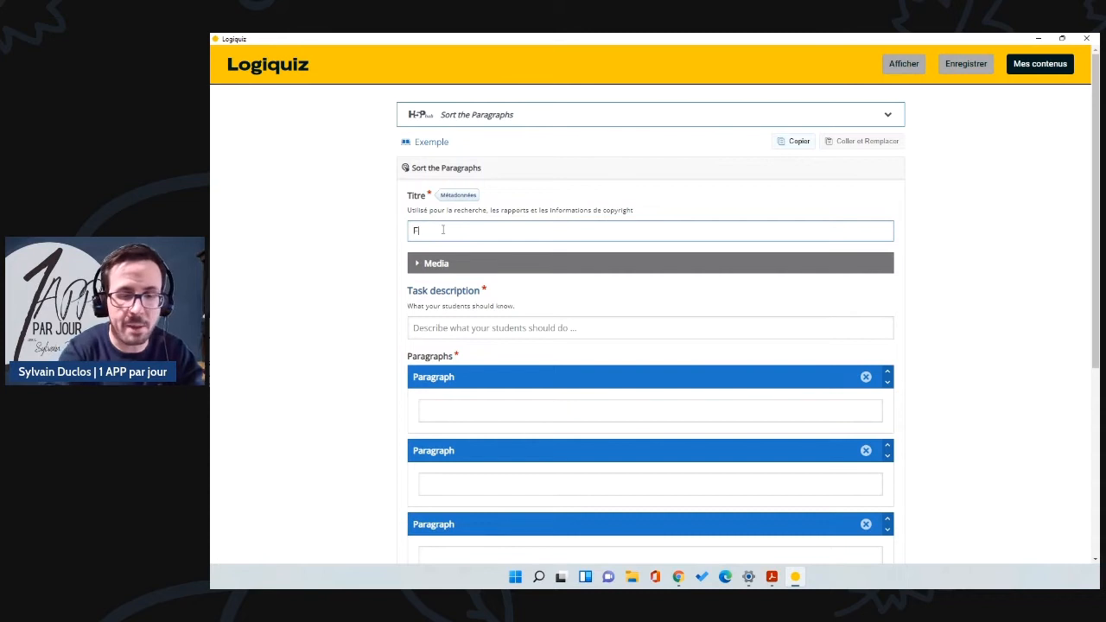
type("ractio")
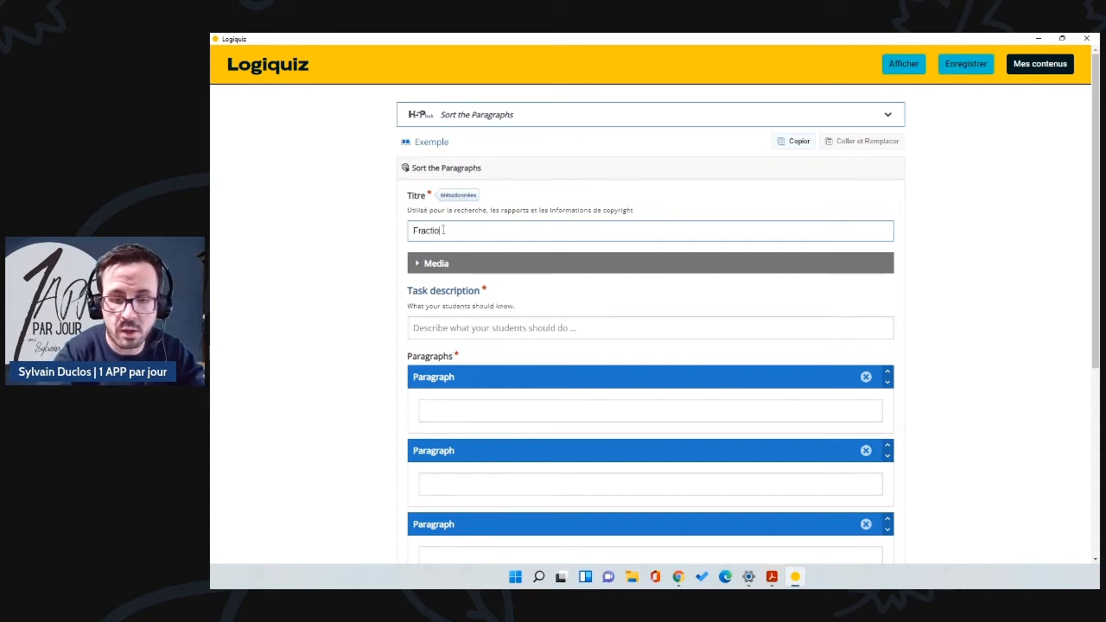
type("ns")
scroll(462, 251, "down", 1)
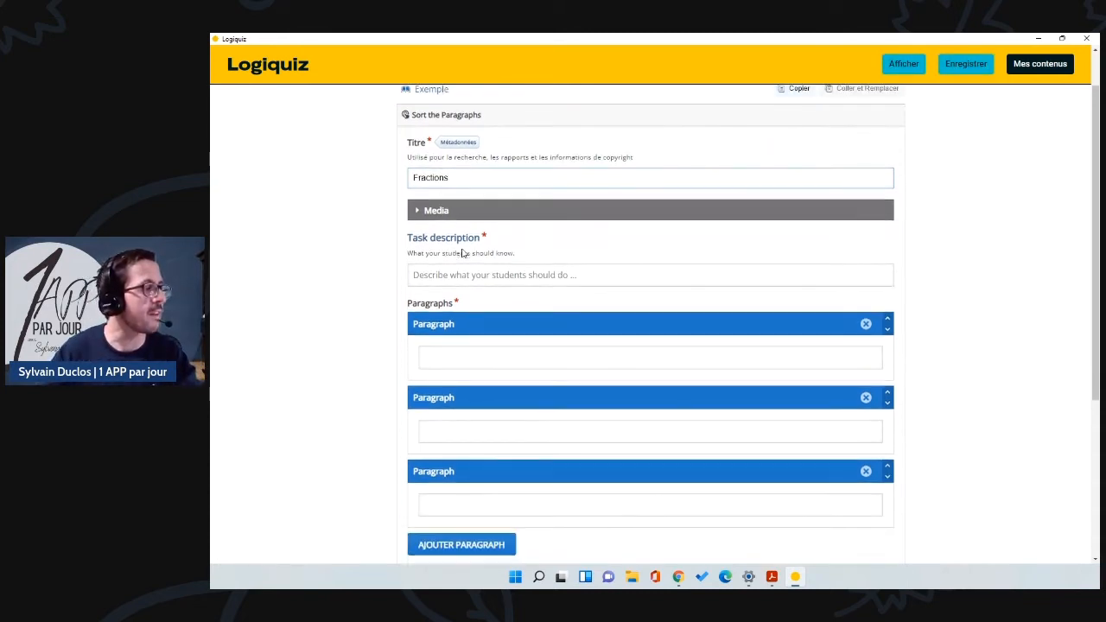
Step: Write the task description 'Place ces fractions en ordre croissant, de haut en bas.'
left_click(455, 278)
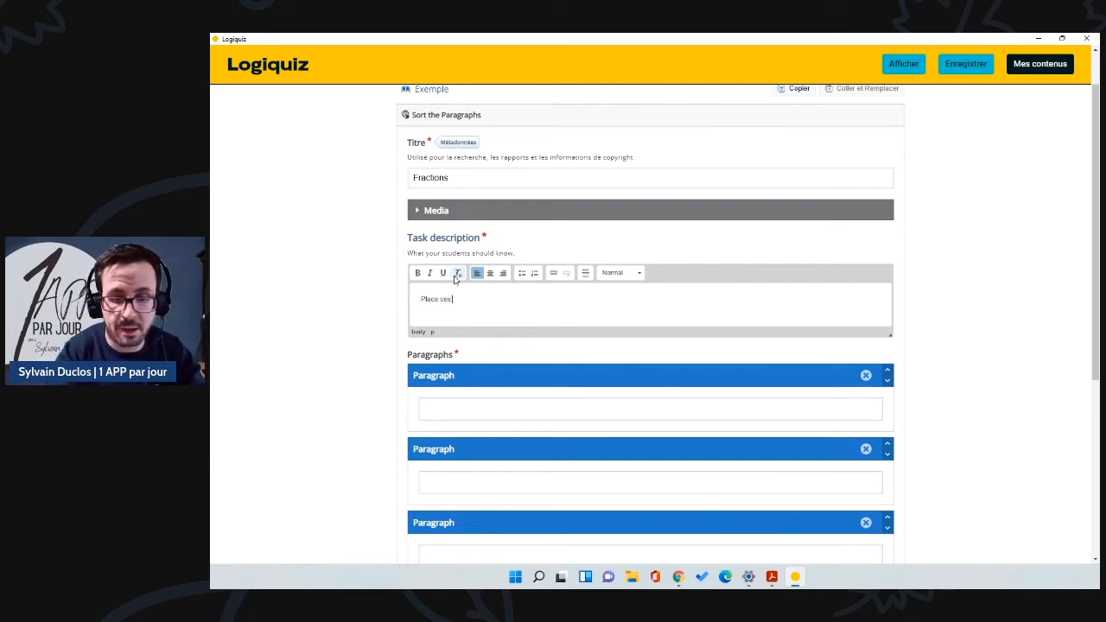
type("Place ces fractions en ")
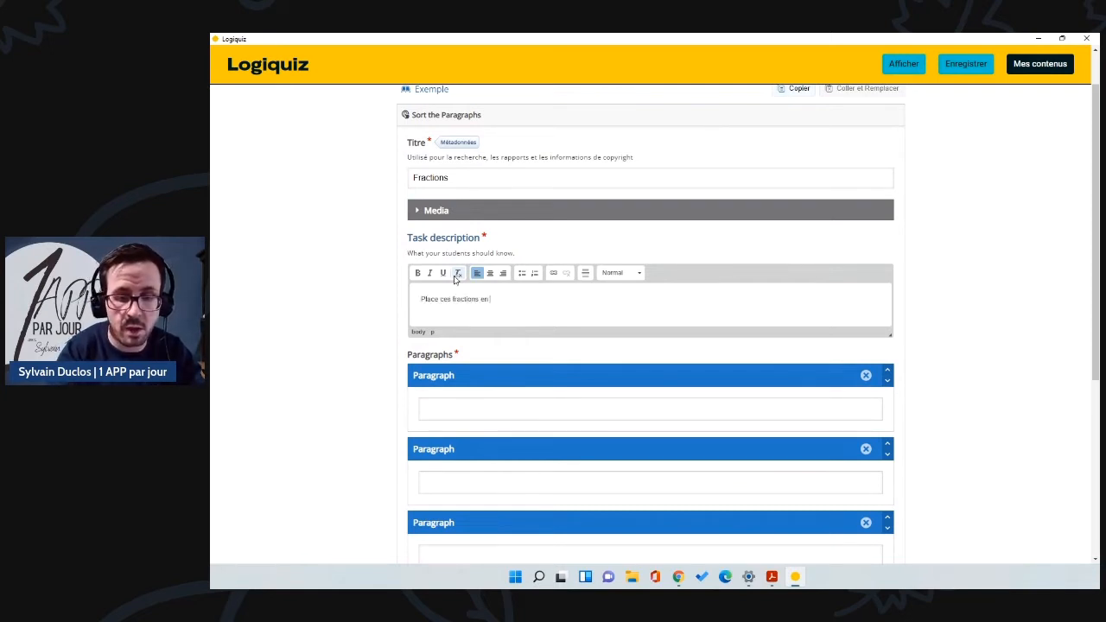
type("ordre croissant")
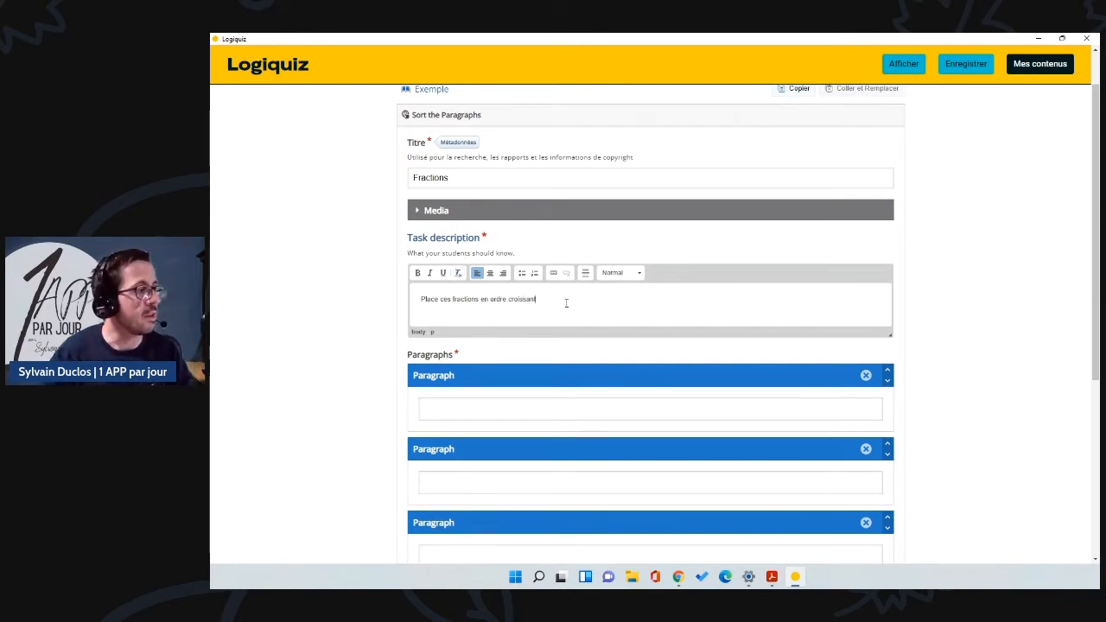
type(".")
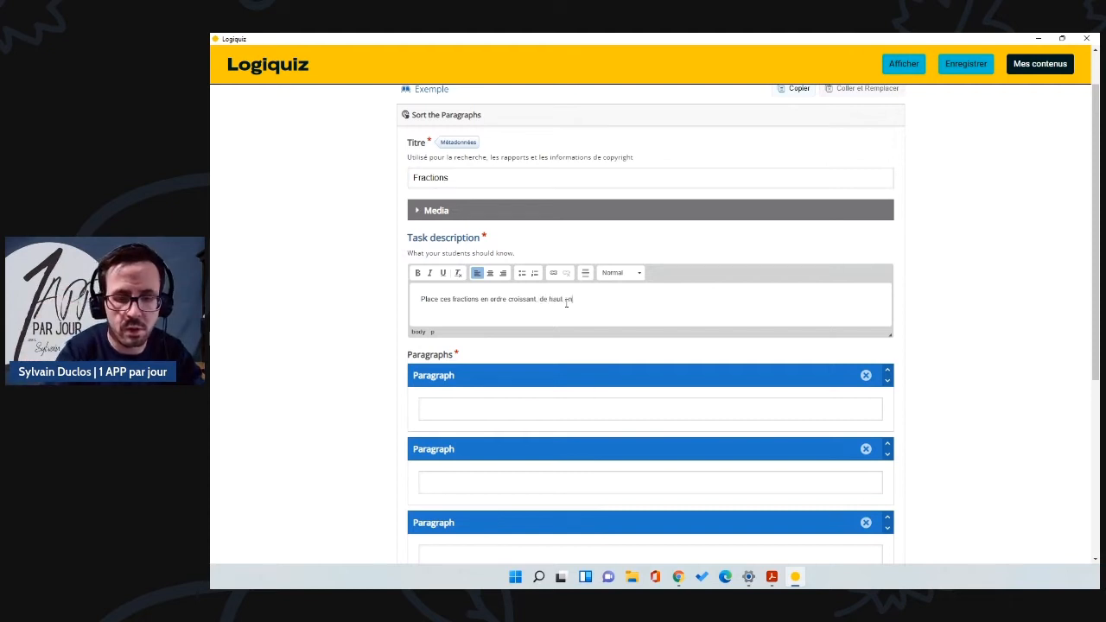
type(" de haut en bas.")
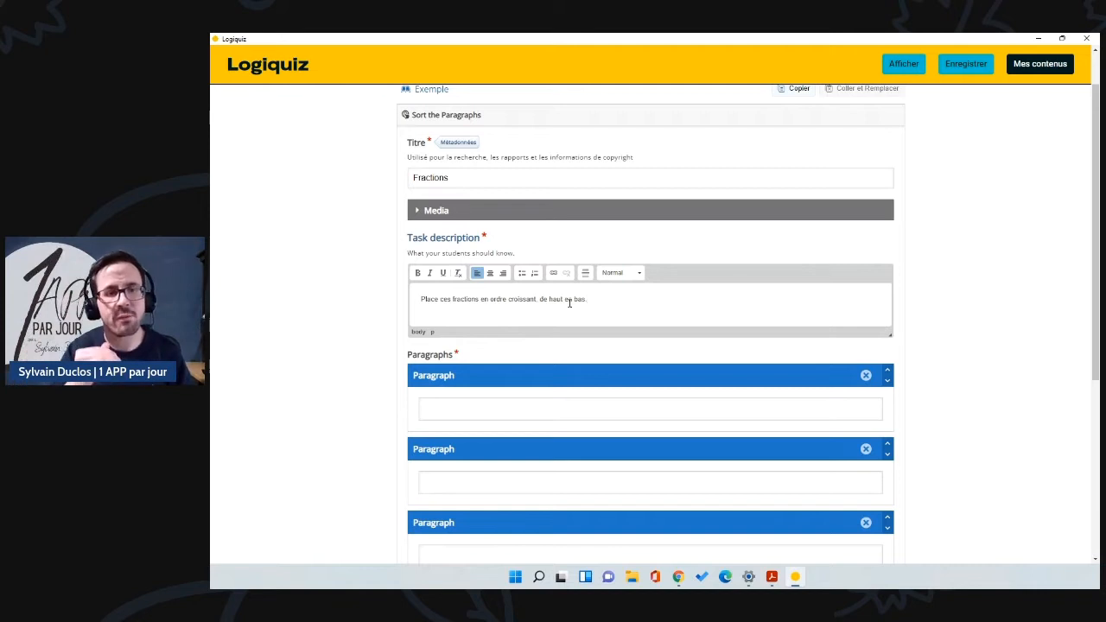
scroll(559, 316, "down", 2)
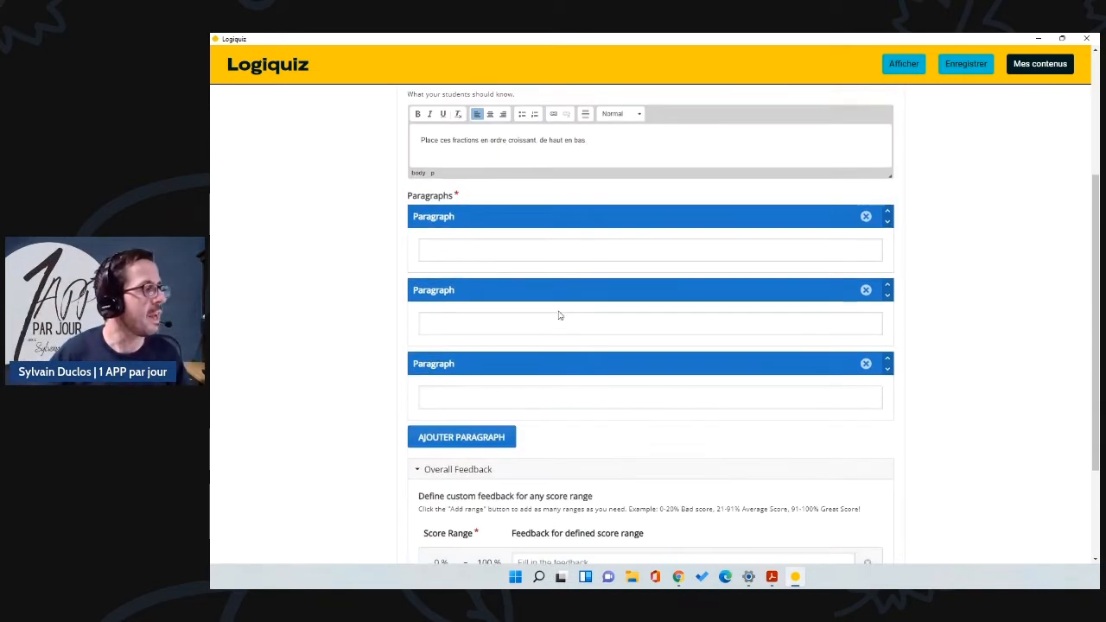
left_click(447, 254)
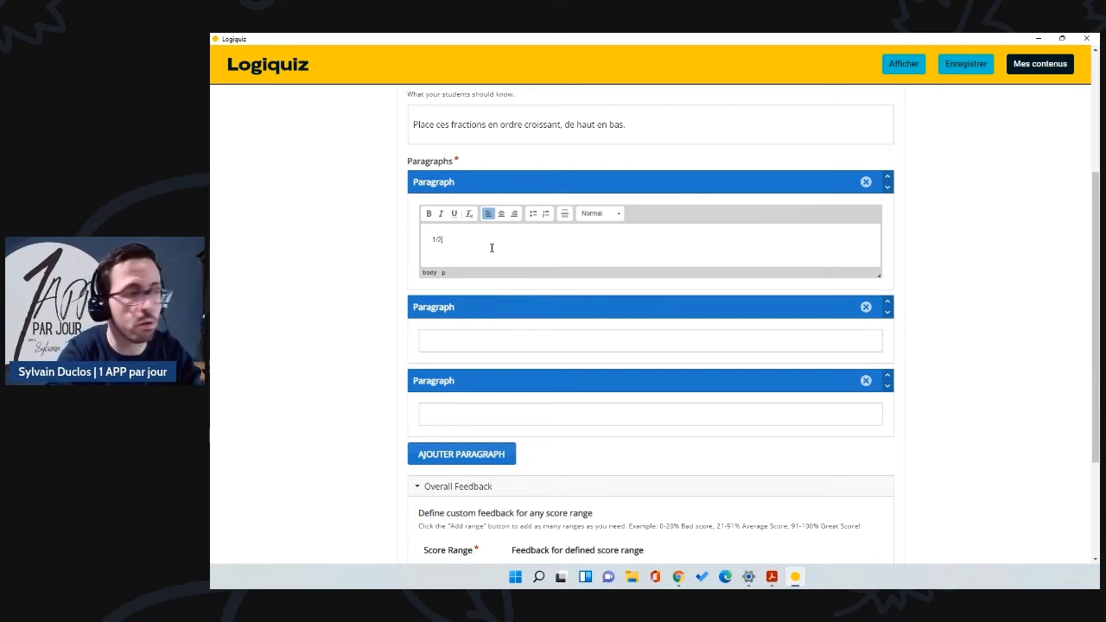
Step: Enter 3/4 and 7/8 as the second and third paragraphs
left_click(454, 341)
type("3/4")
left_click(458, 432)
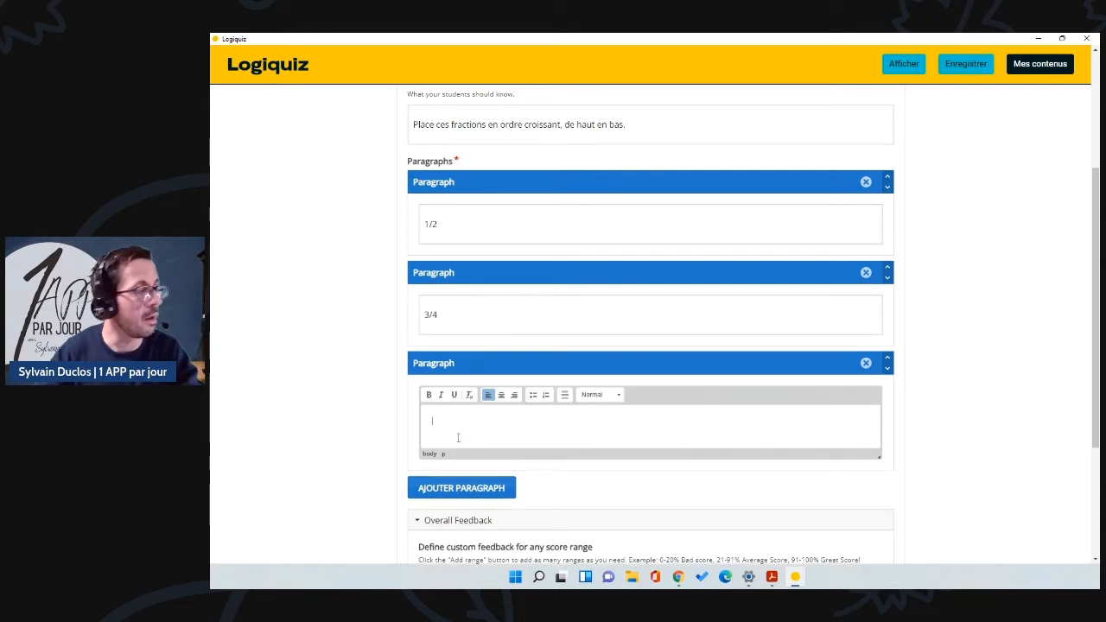
type("7")
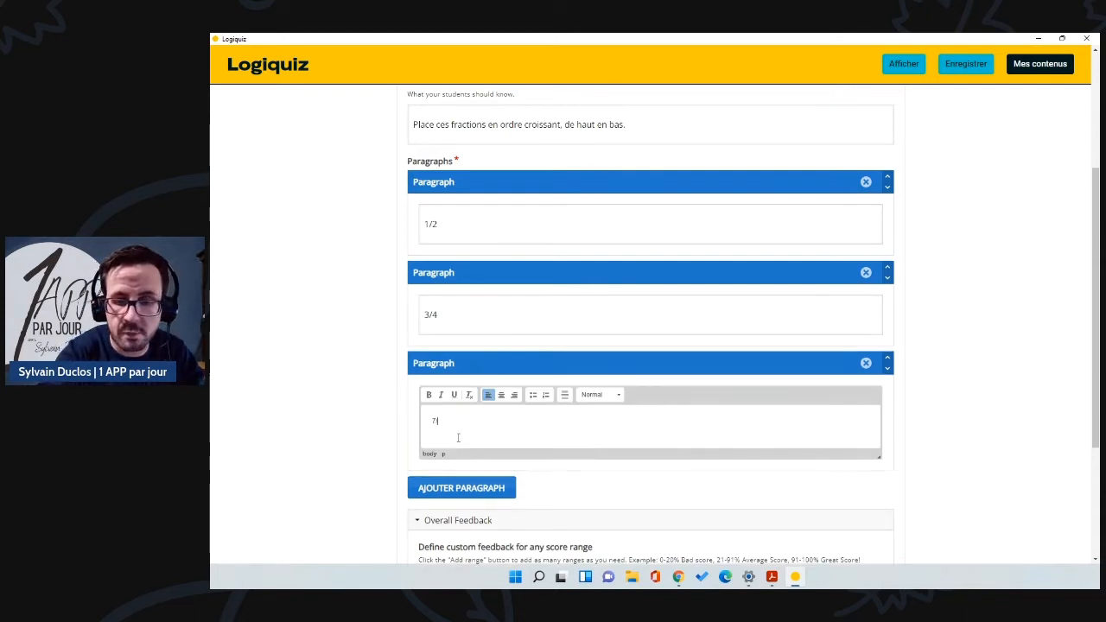
type("/8")
scroll(482, 466, "down", 2)
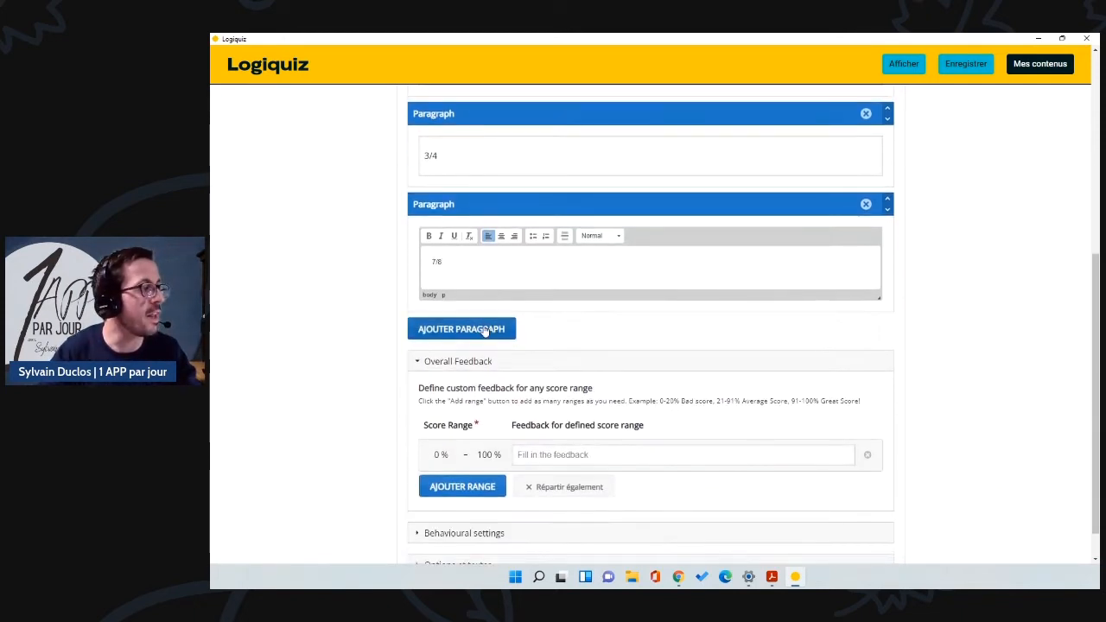
Step: Add a fourth paragraph 9/10, testing moving it up and back below 7/8
left_click(481, 328)
left_click(463, 362)
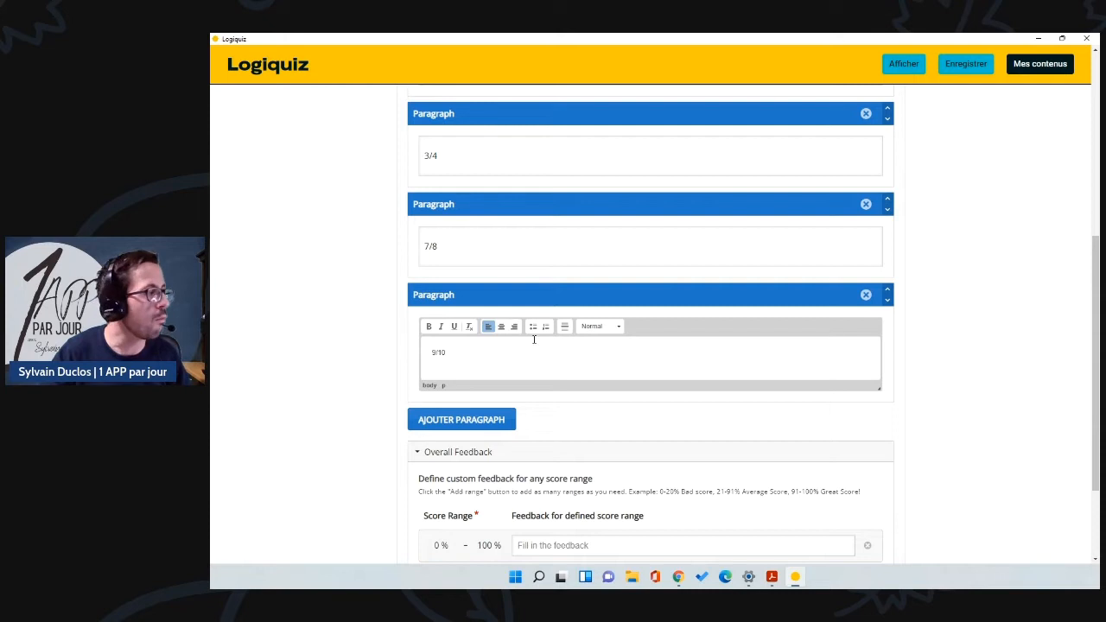
left_click(886, 290)
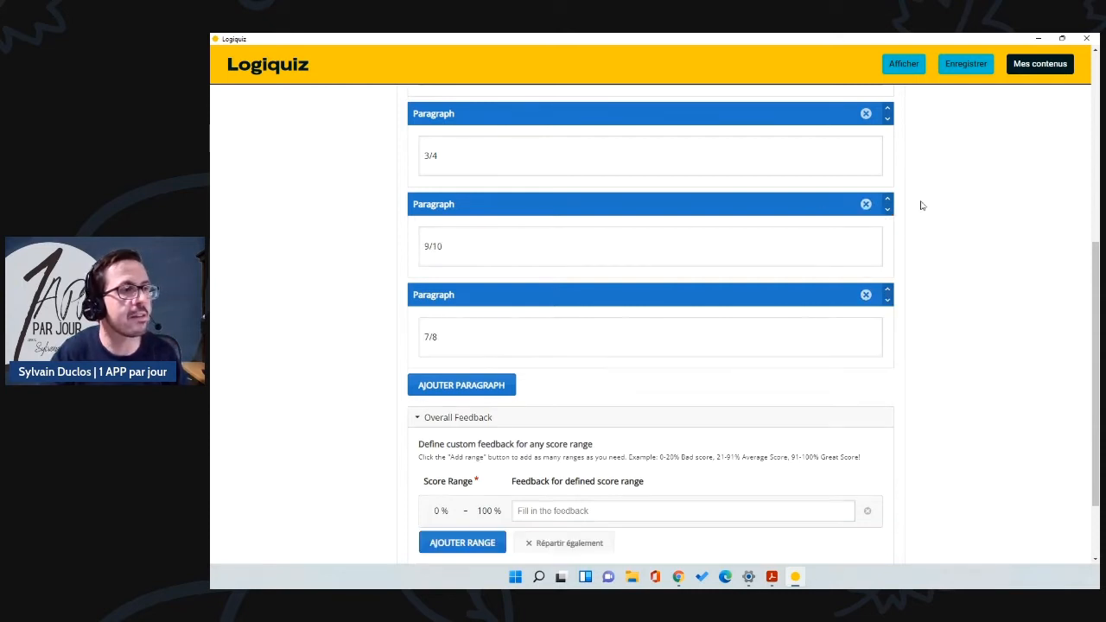
left_click(887, 209)
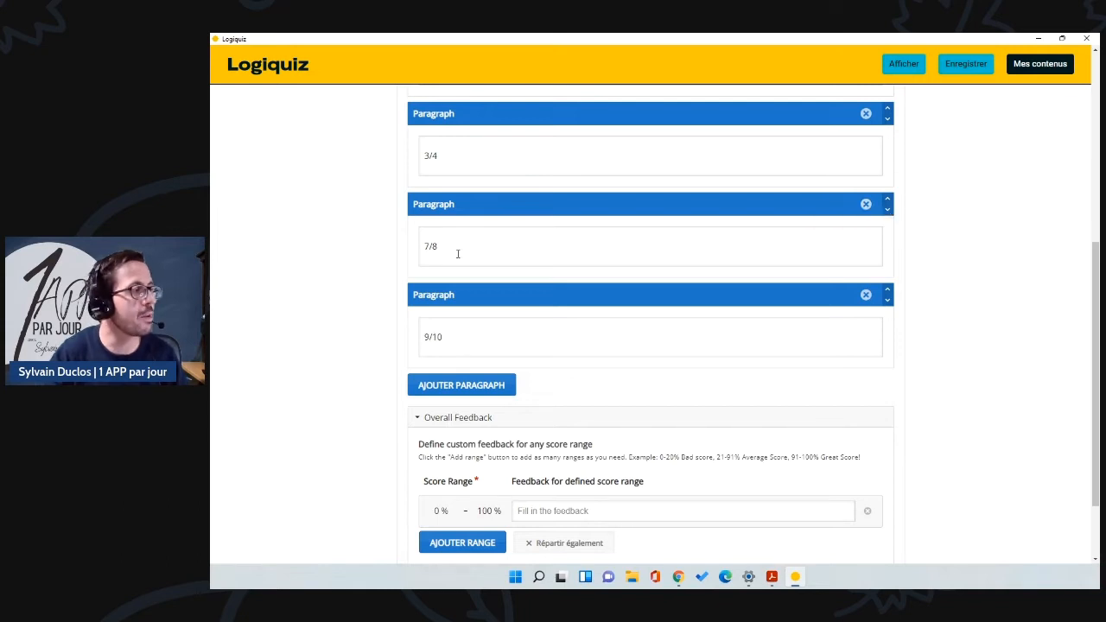
scroll(484, 242, "up", 2)
scroll(513, 260, "down", 2)
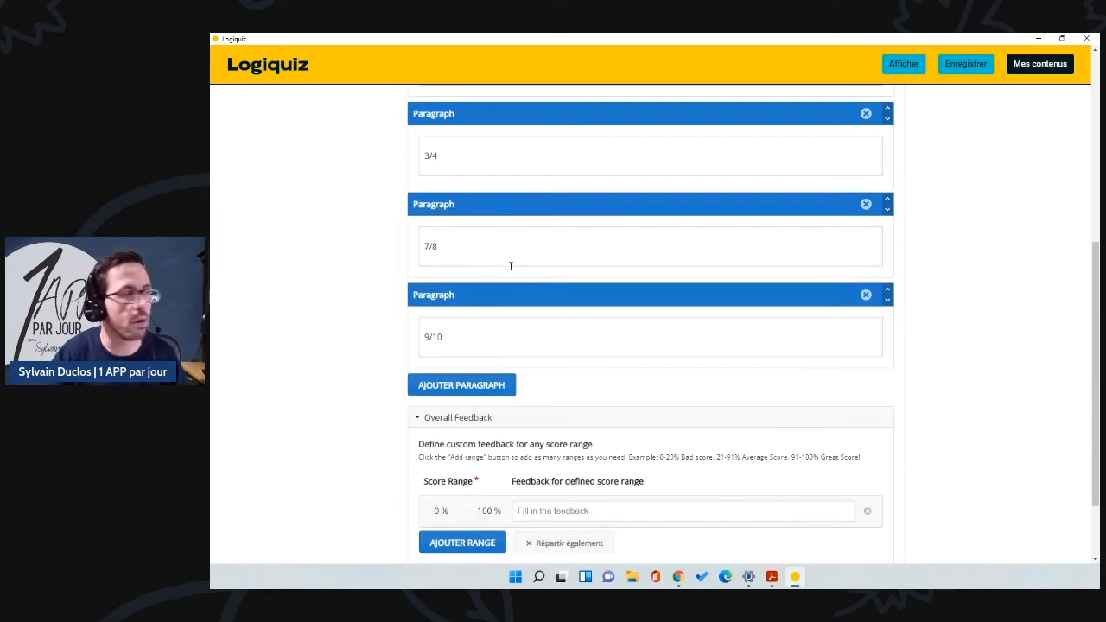
scroll(513, 265, "down", 2)
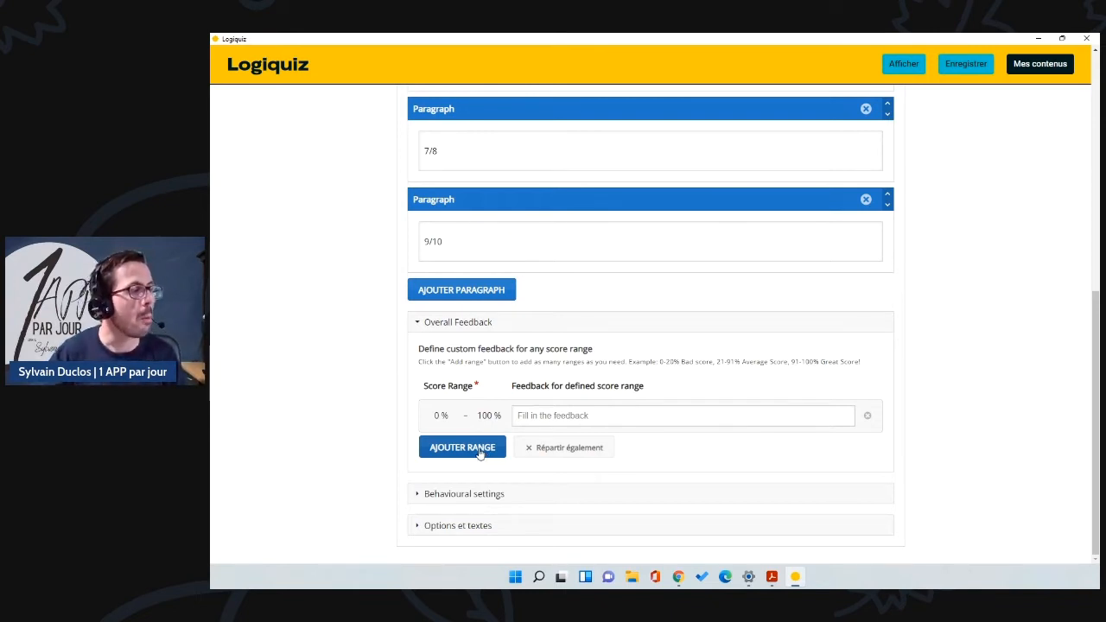
Step: Add a second feedback range, split ranges evenly, and set the first range's limit to 60 %
left_click(481, 455)
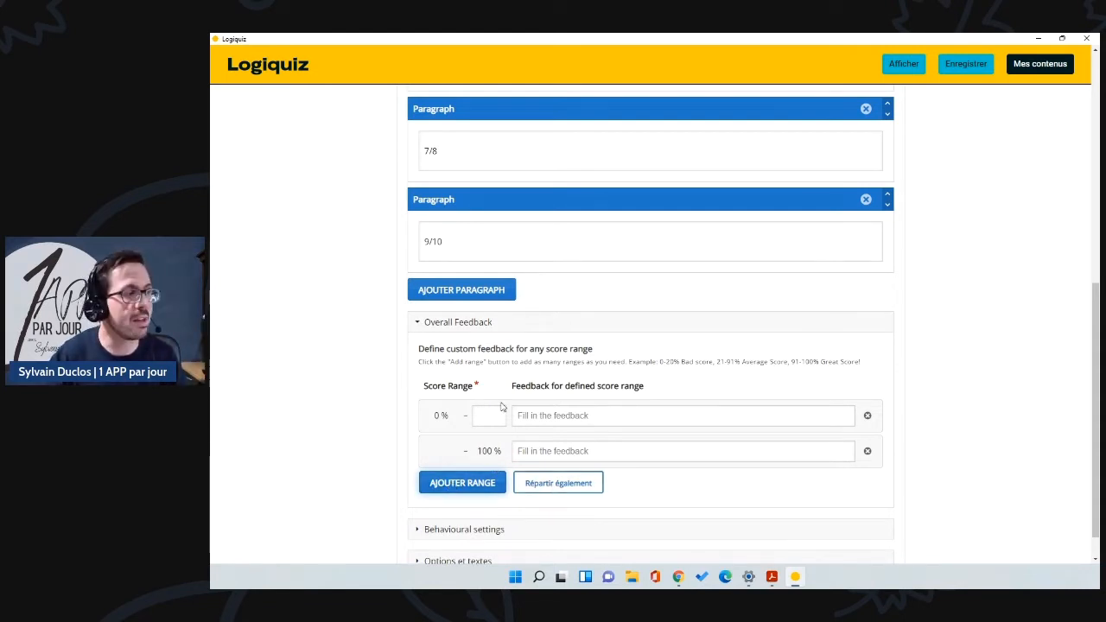
left_click(555, 485)
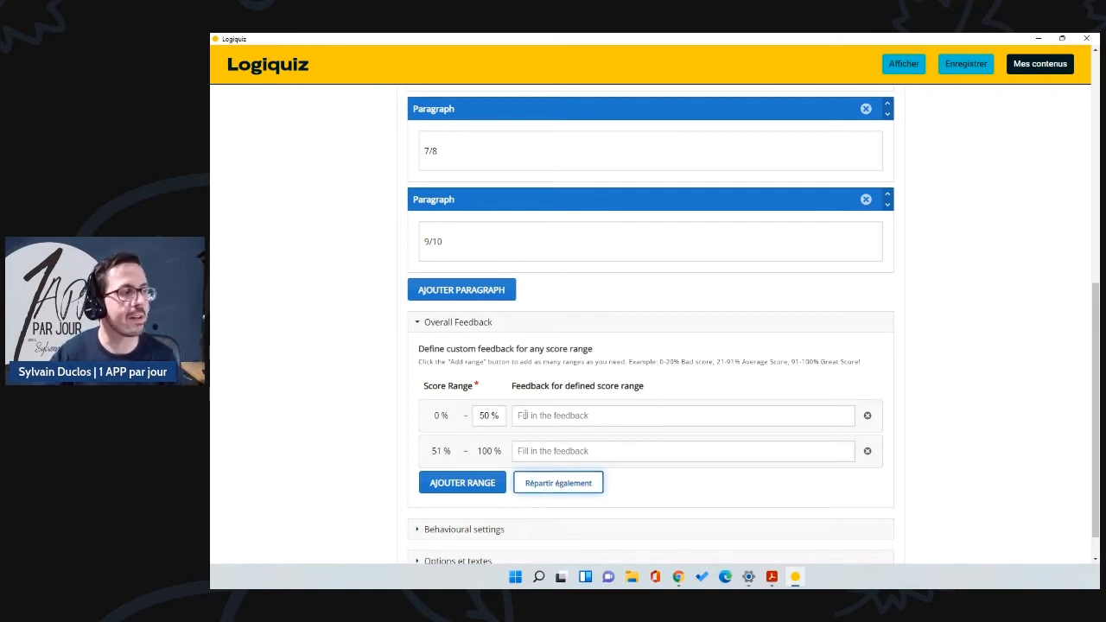
left_click(489, 415)
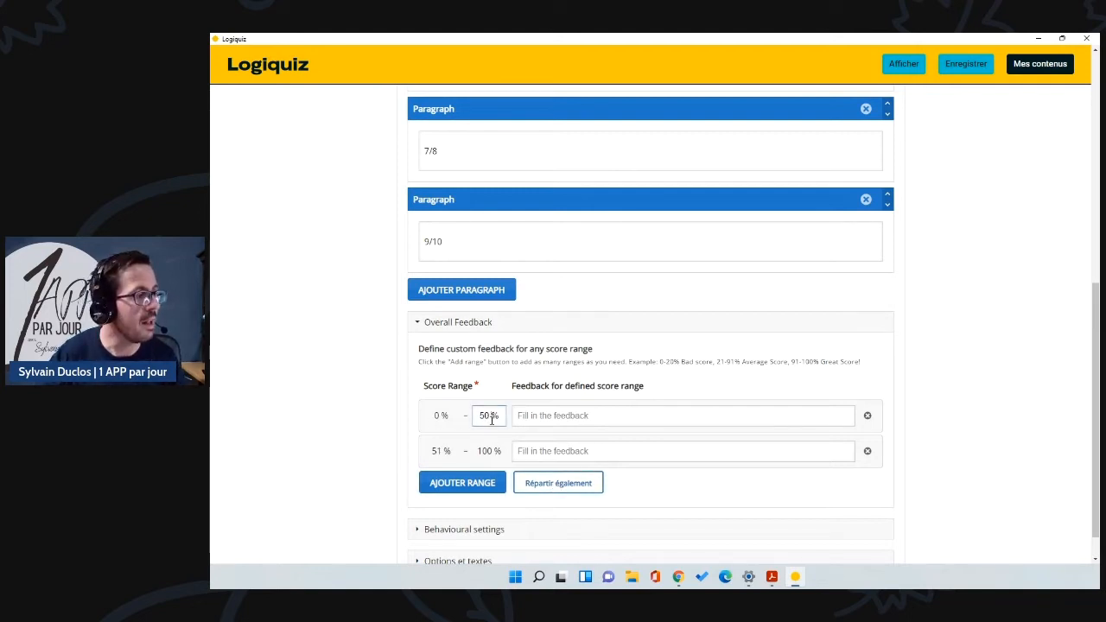
key("BackSpace")
key("BackSpace")
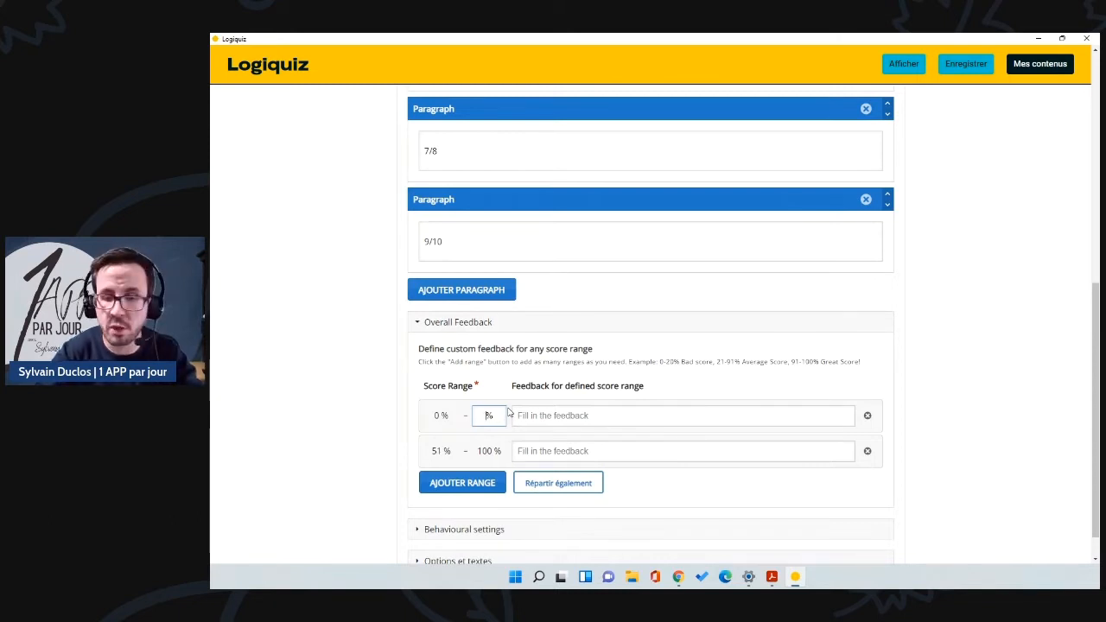
type("60")
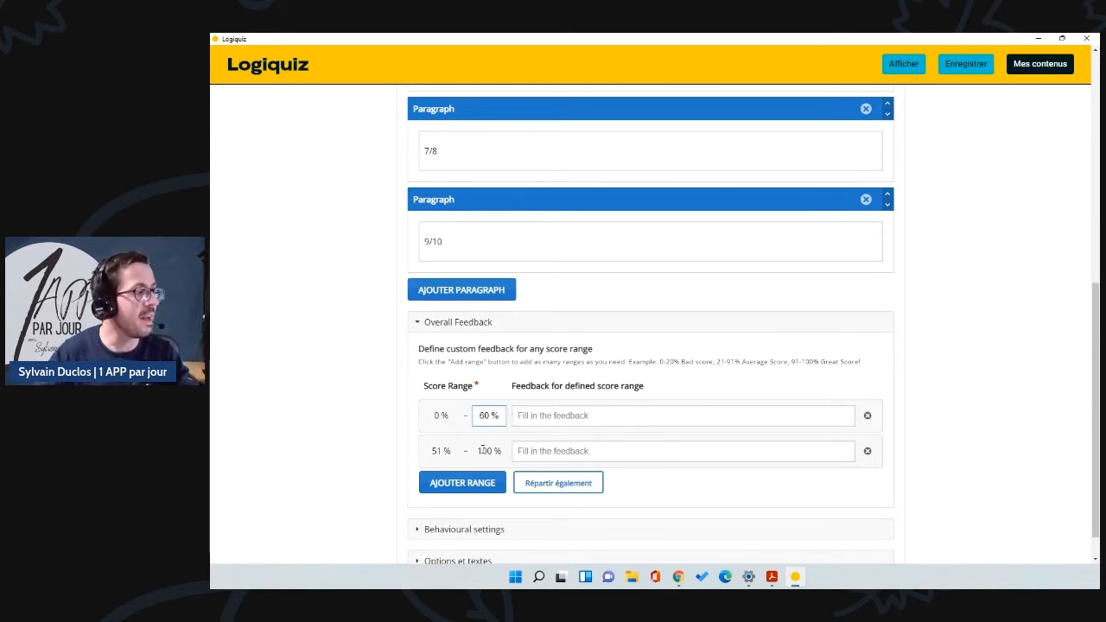
left_click(662, 487)
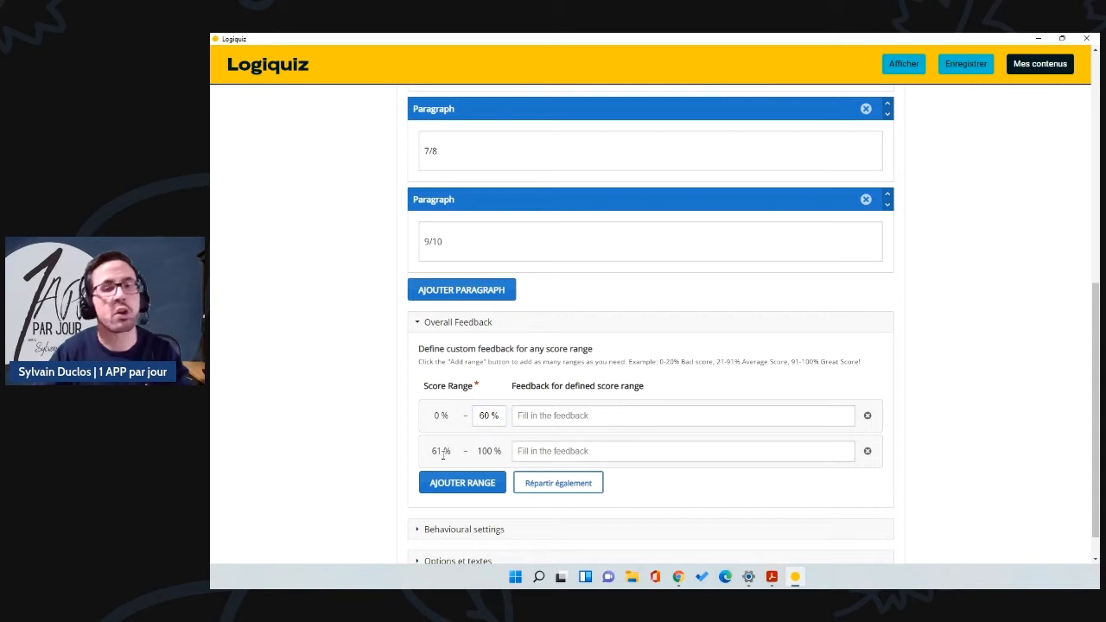
Step: Give 0–60 % the feedback 'attention, recommence' and the next range 'Bravo, c'est pas si mal'
left_click(576, 420)
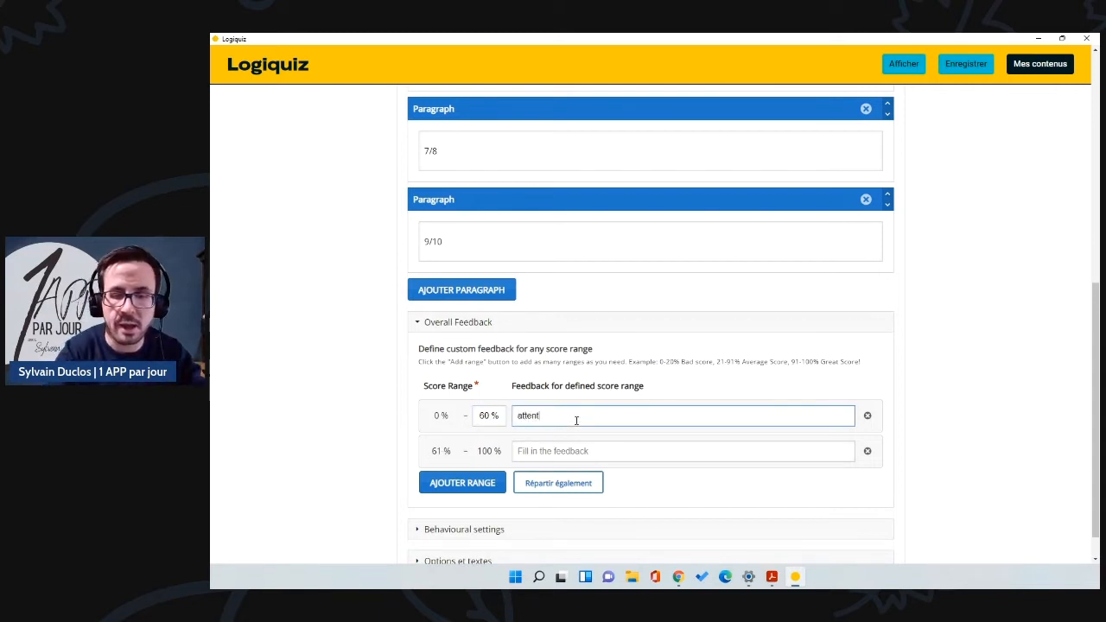
type("attention, recommen")
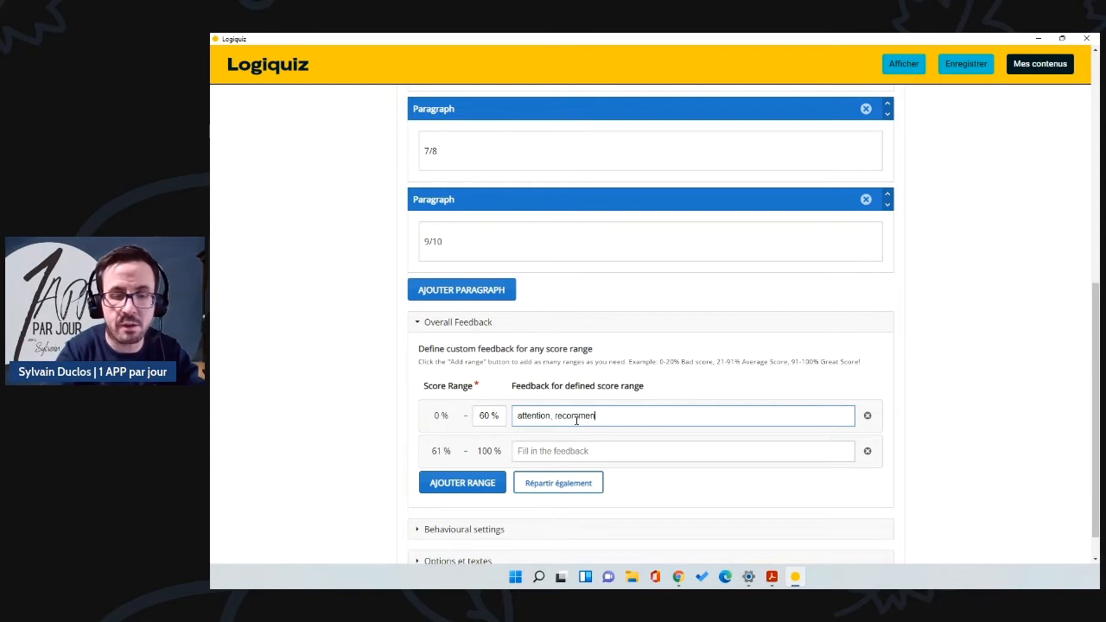
type("ce")
left_click(572, 451)
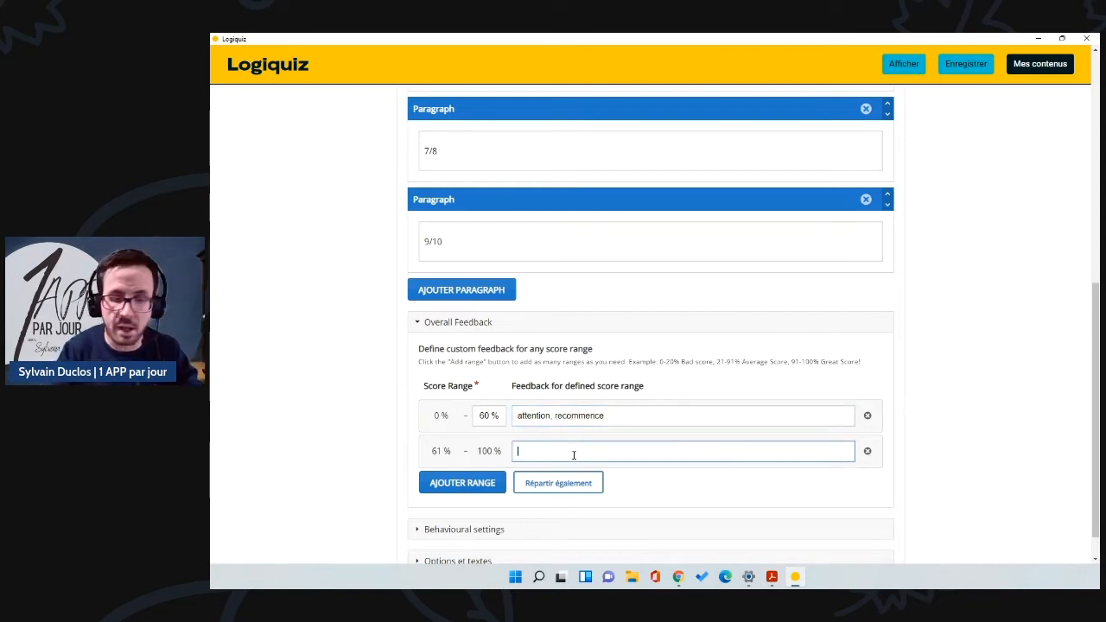
type("Bravo, c'est pas si mal")
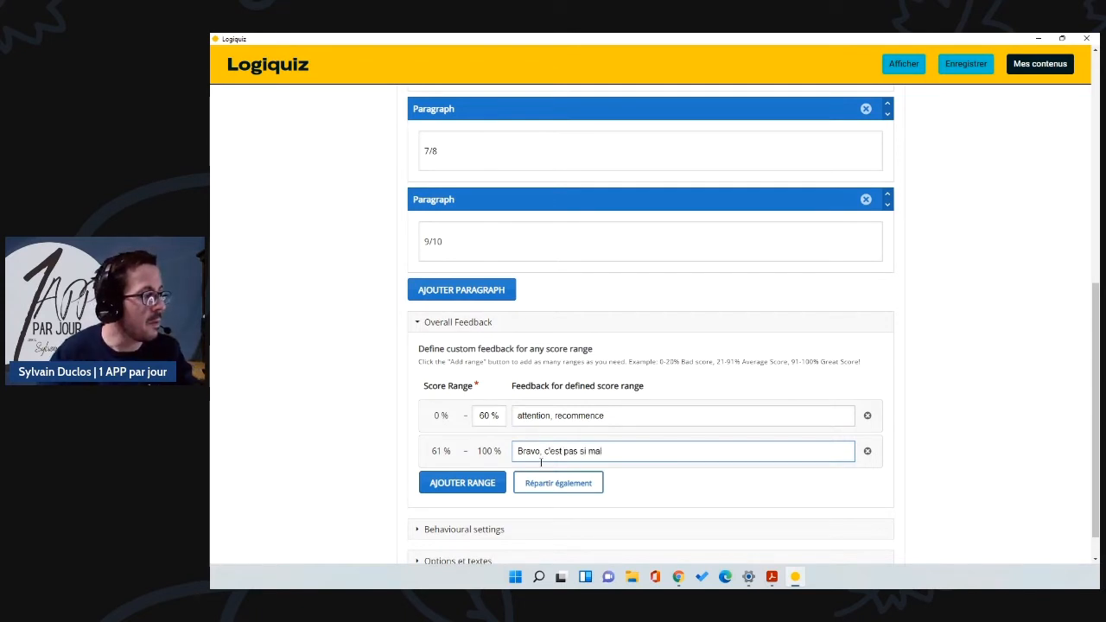
Step: Add a third range, ending the second at 99 %, with 'Tu as réussi' for 100 %
left_click(484, 483)
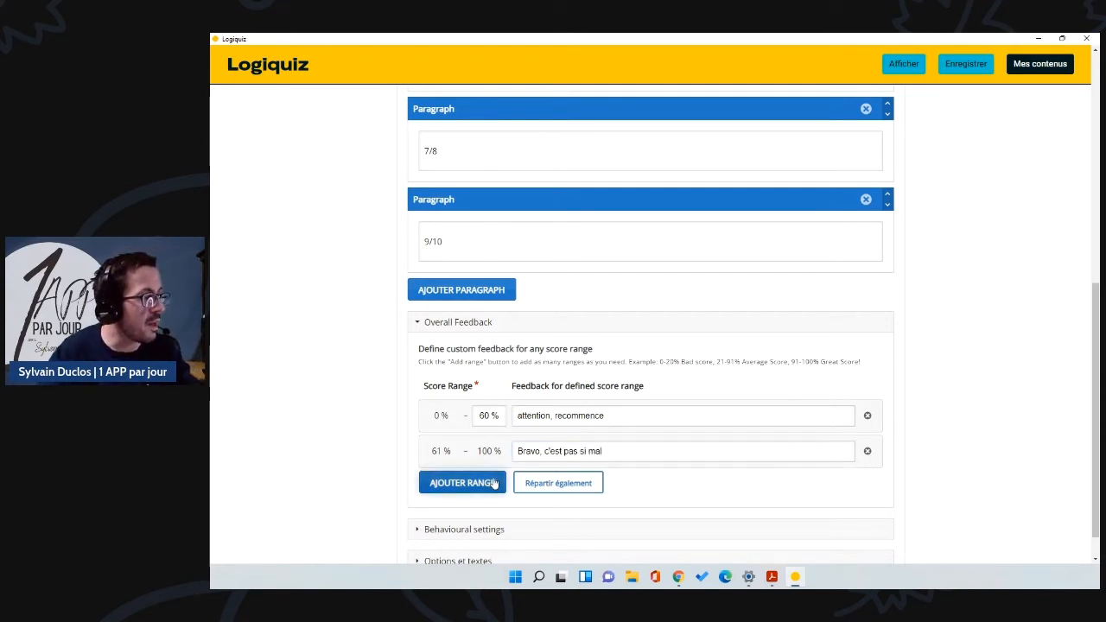
left_click(493, 451)
left_click(650, 520)
left_click(565, 487)
type("Tu as réussi")
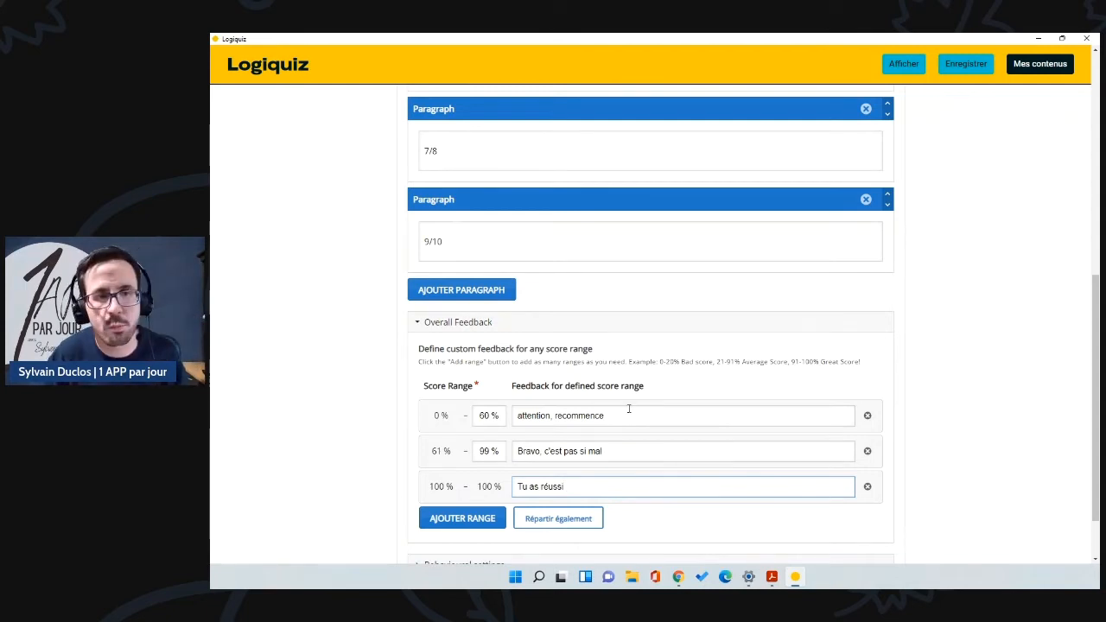
scroll(523, 389, "down", 2)
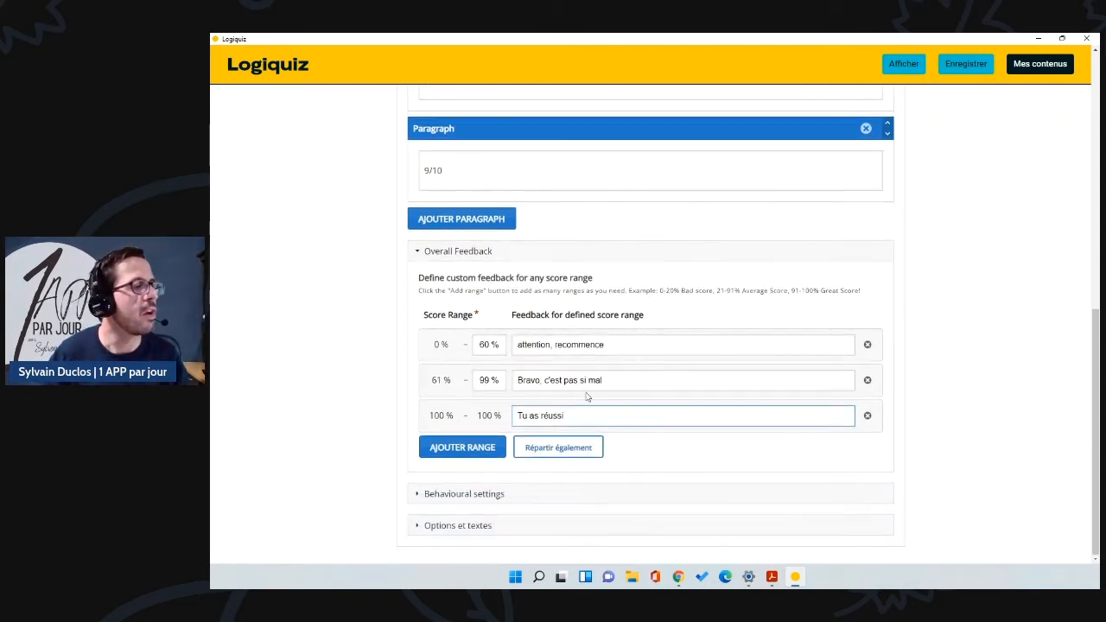
left_click(417, 494)
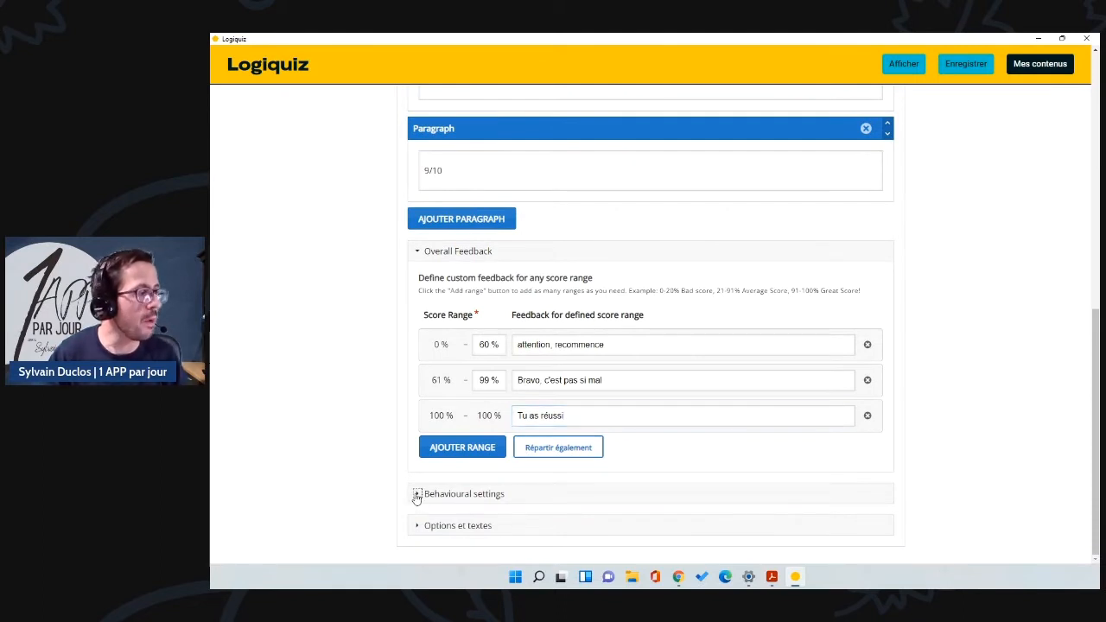
Step: Set scoring mode to Correct sequence and disable the Show Solution button
scroll(529, 453, "down", 3)
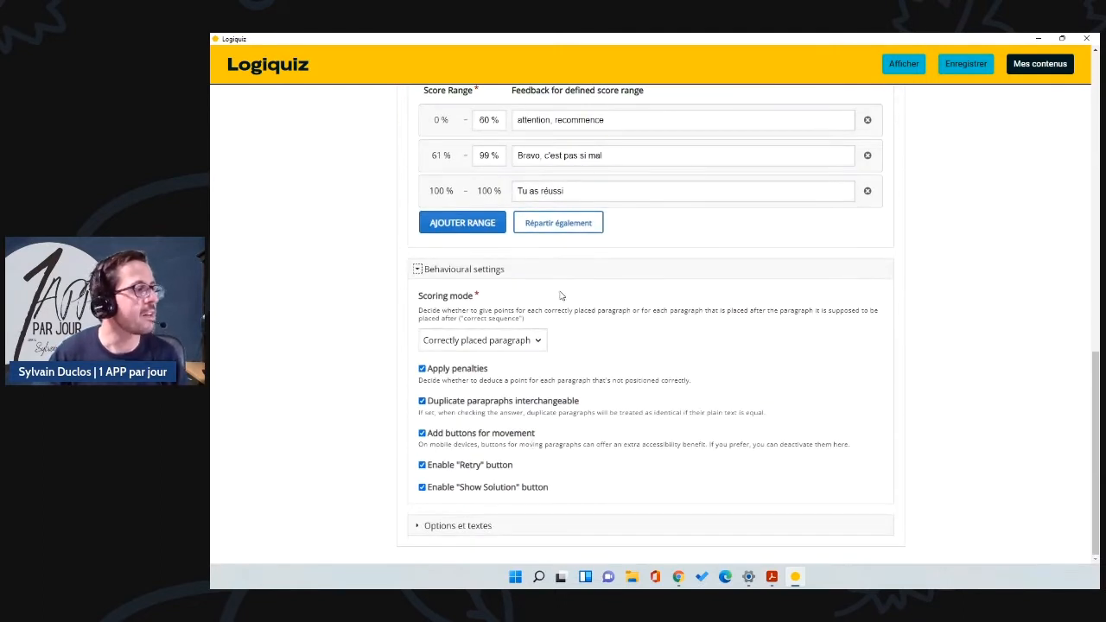
left_click(539, 344)
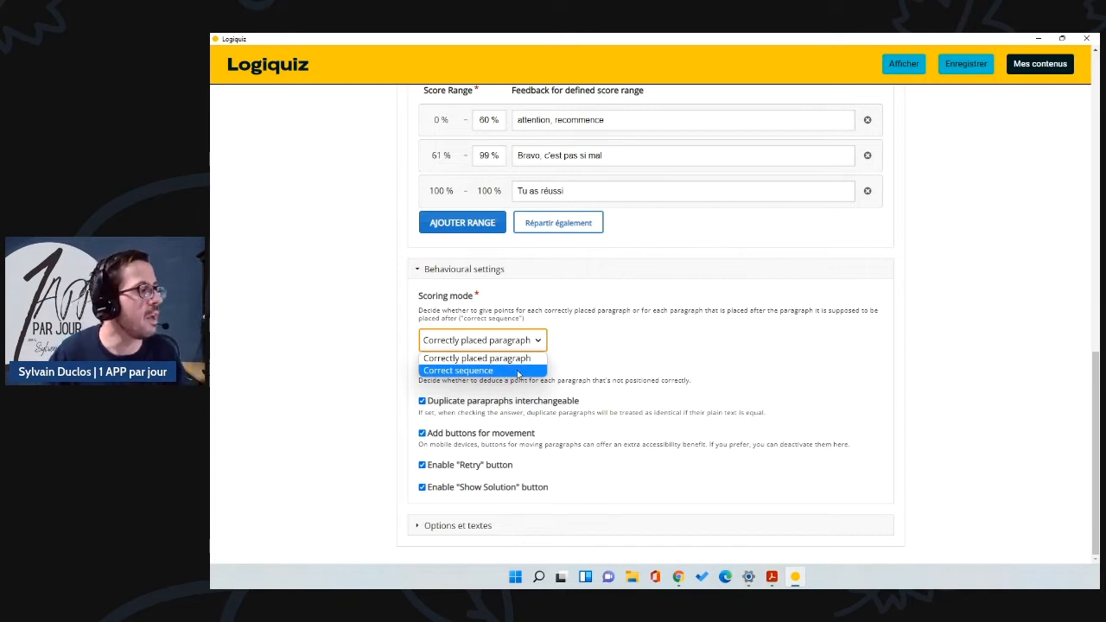
left_click(498, 371)
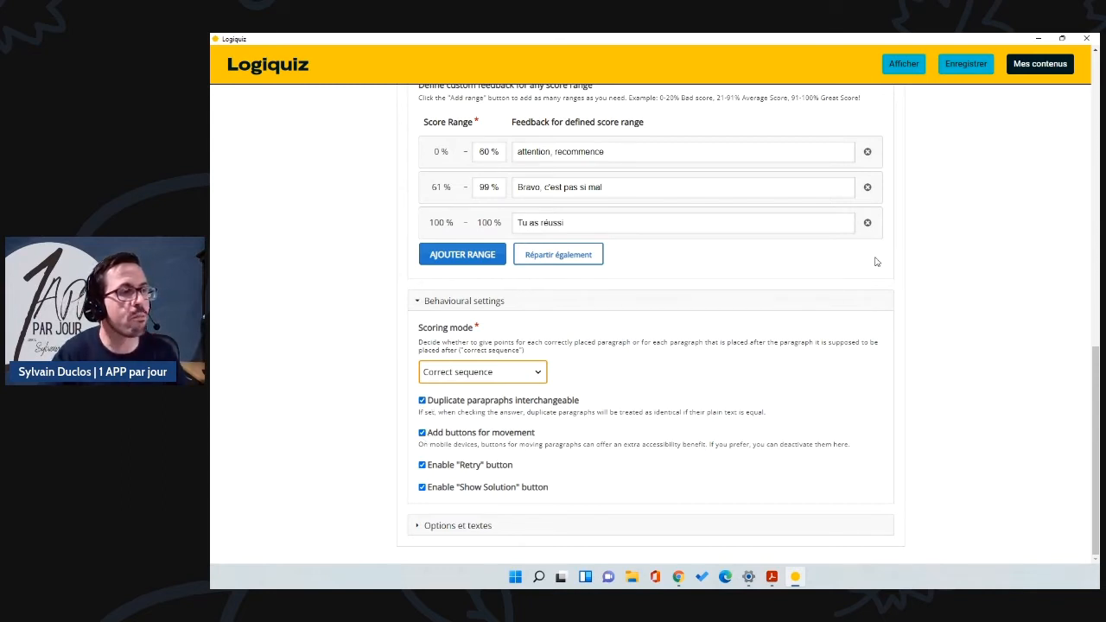
scroll(873, 259, "up", 5)
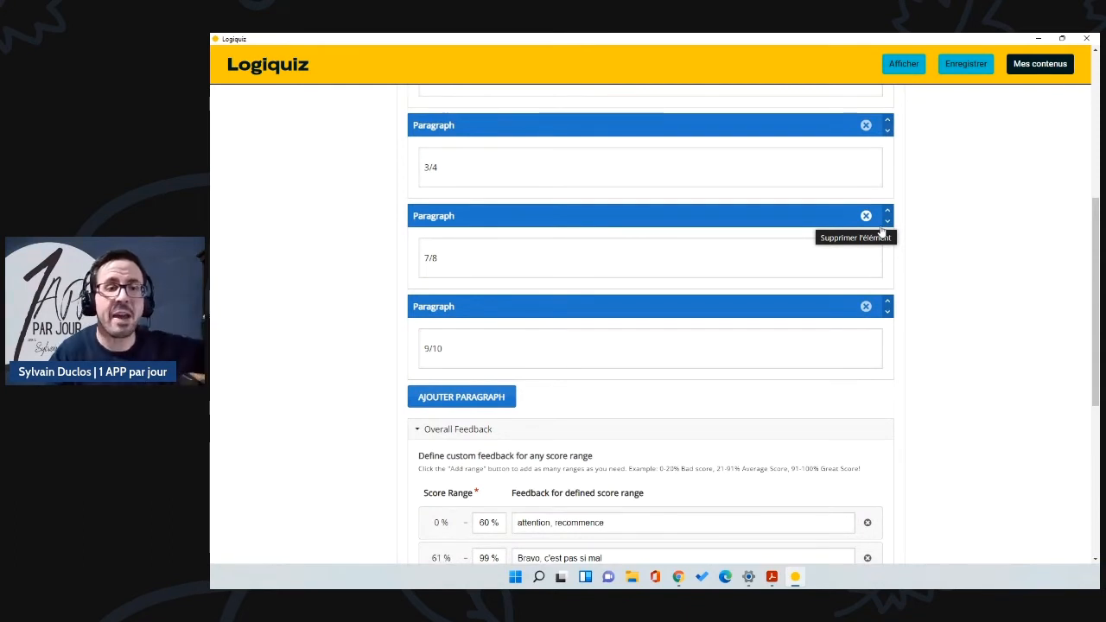
scroll(864, 250, "down", 5)
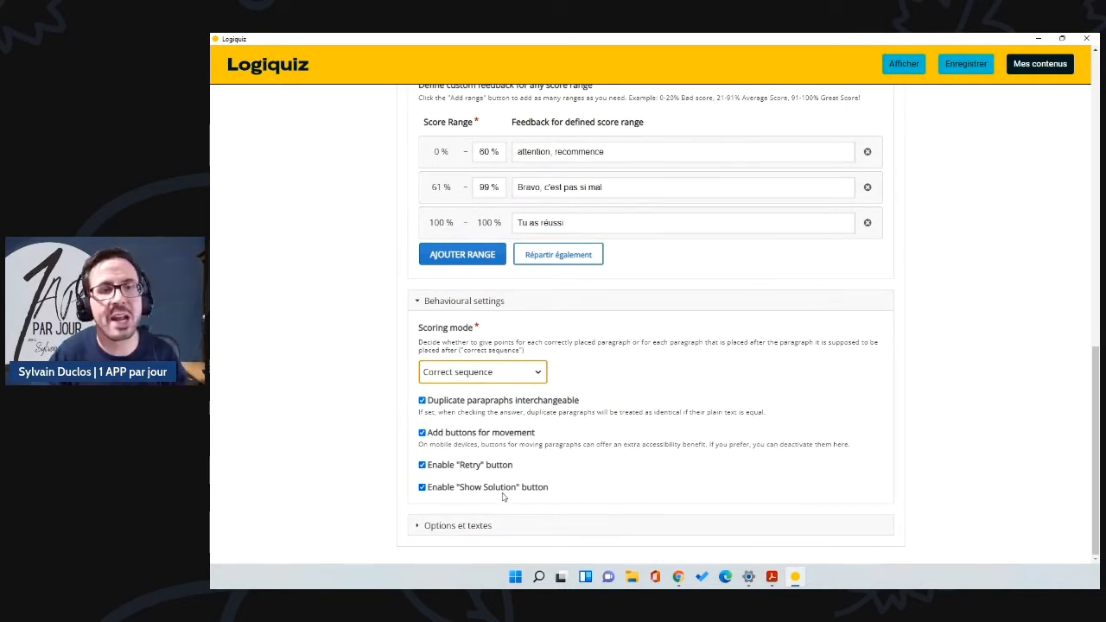
left_click(422, 489)
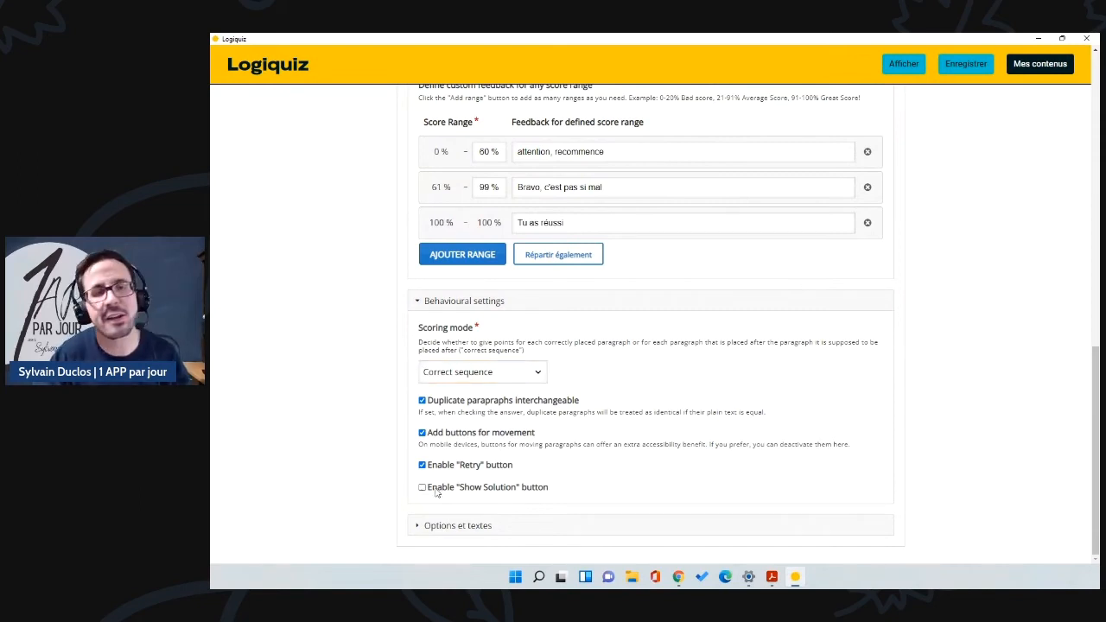
left_click(416, 525)
scroll(451, 519, "down", 1)
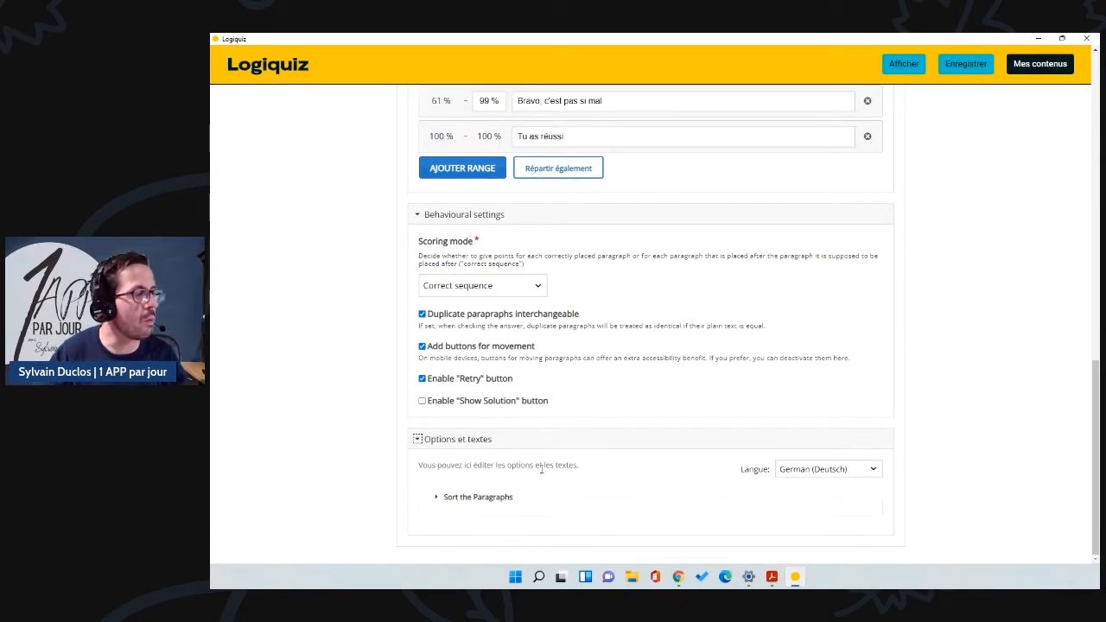
Step: Switch the exercise text language to English and confirm
left_click(836, 469)
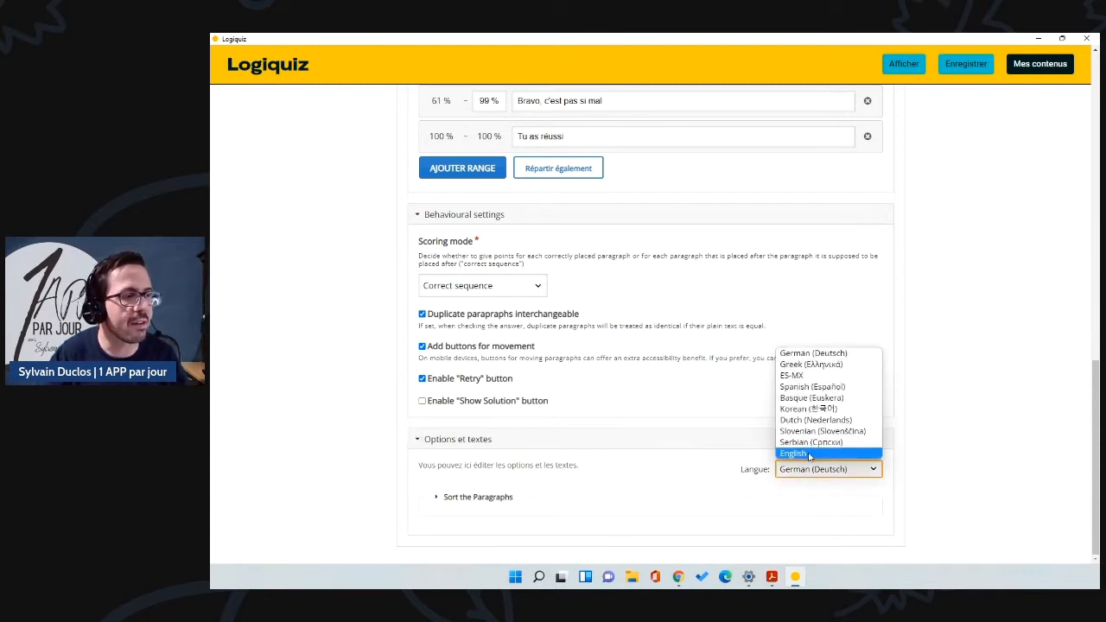
left_click(809, 454)
left_click(732, 539)
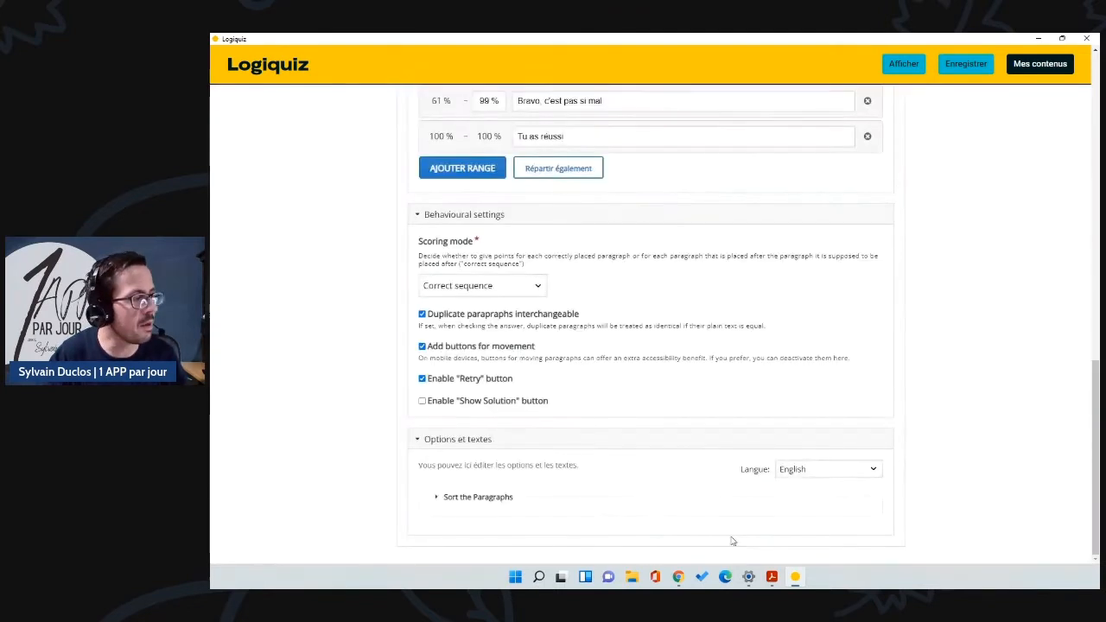
Step: Relabel the Check button 'Vérifier' and the Submit button 'Soumettre'
left_click(482, 501)
scroll(518, 499, "down", 1)
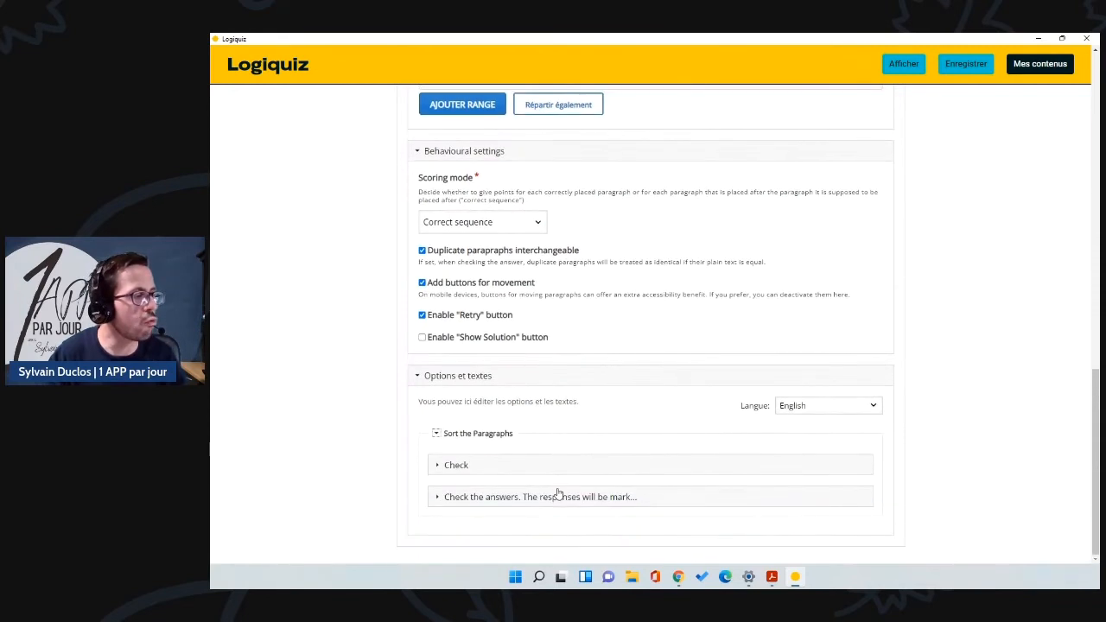
left_click(437, 466)
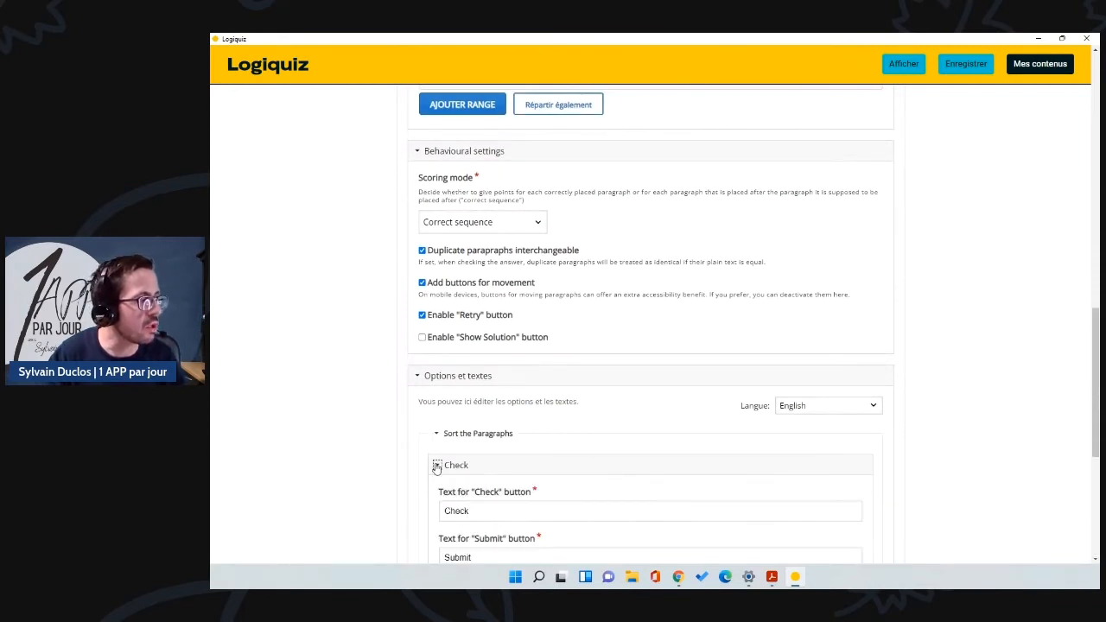
scroll(437, 466, "down", 3)
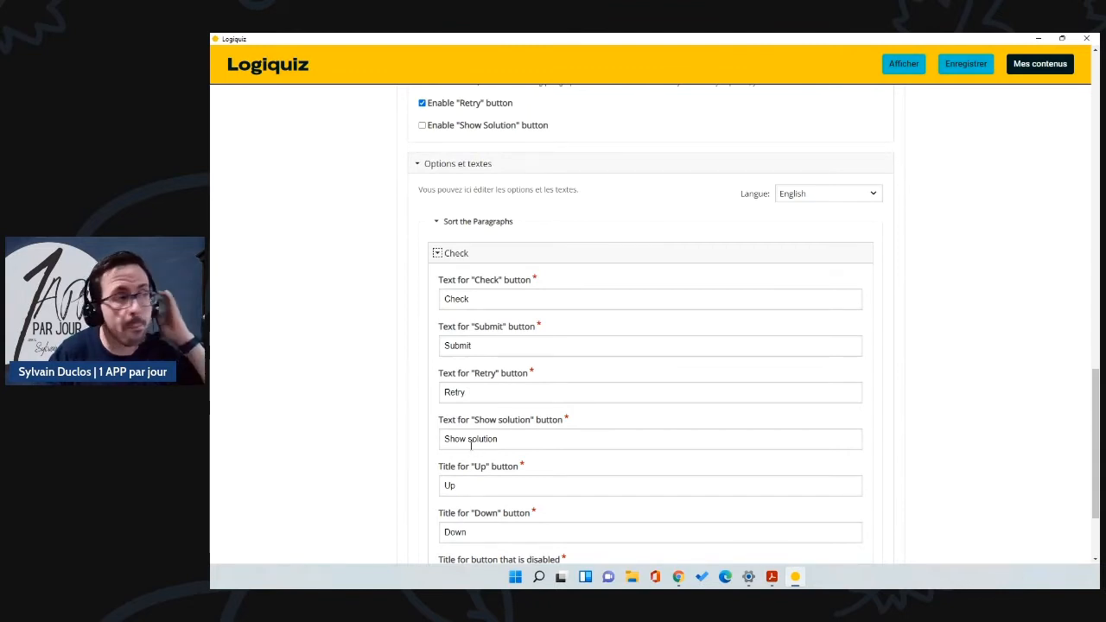
left_click_drag(484, 300, 423, 306)
type("Vérifier")
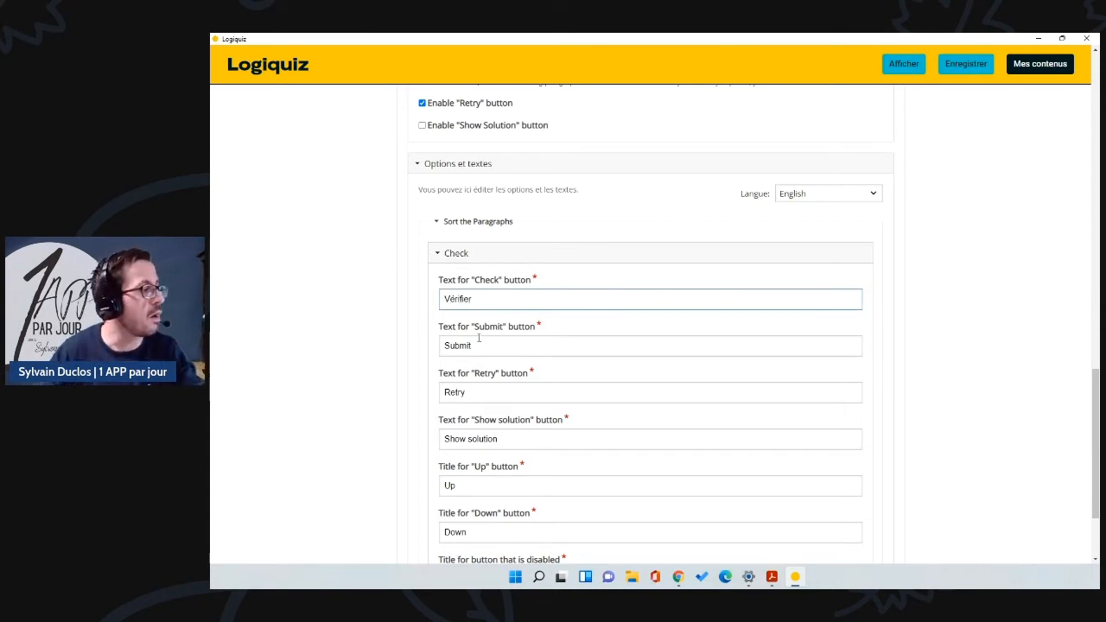
double_click(478, 345)
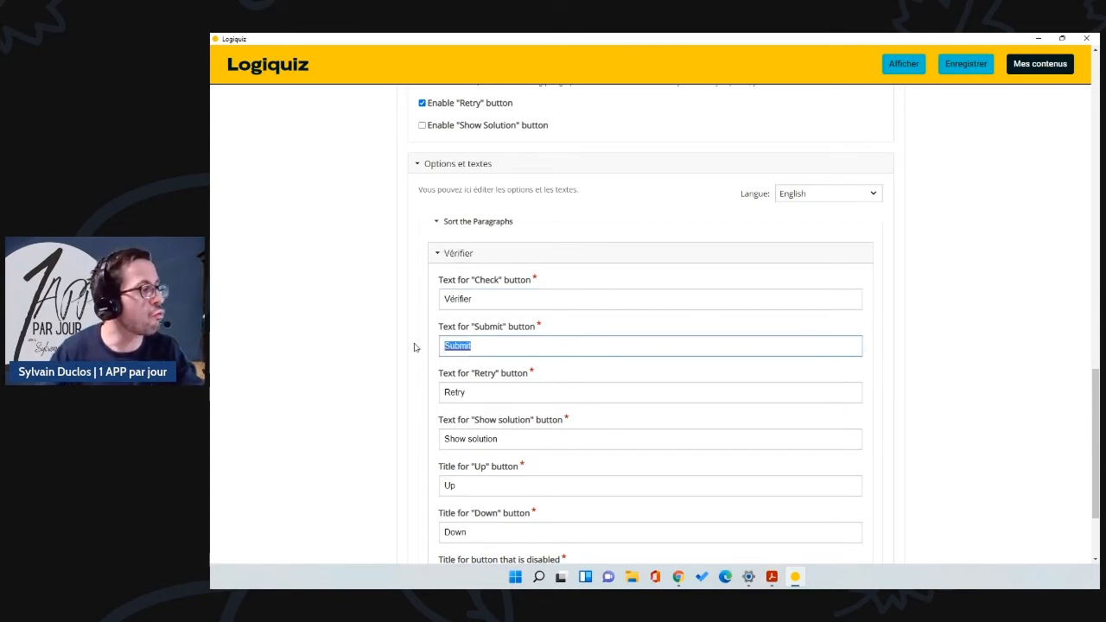
type("Soumettre")
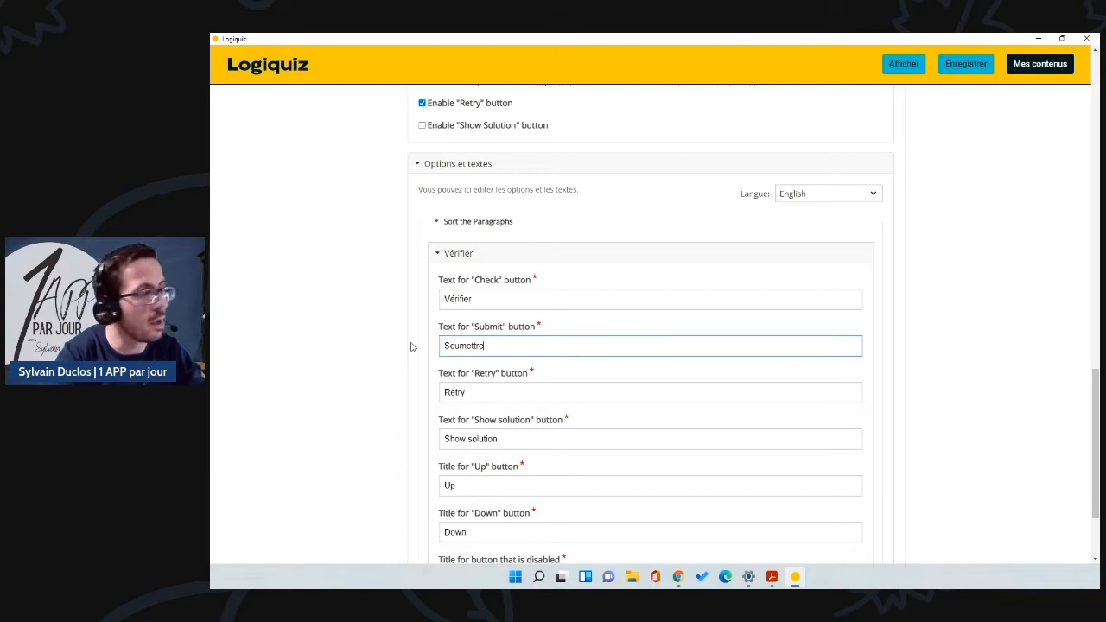
Step: Save the Fractions exercise with Enregistrer
scroll(501, 388, "down", 2)
scroll(502, 388, "up", 8)
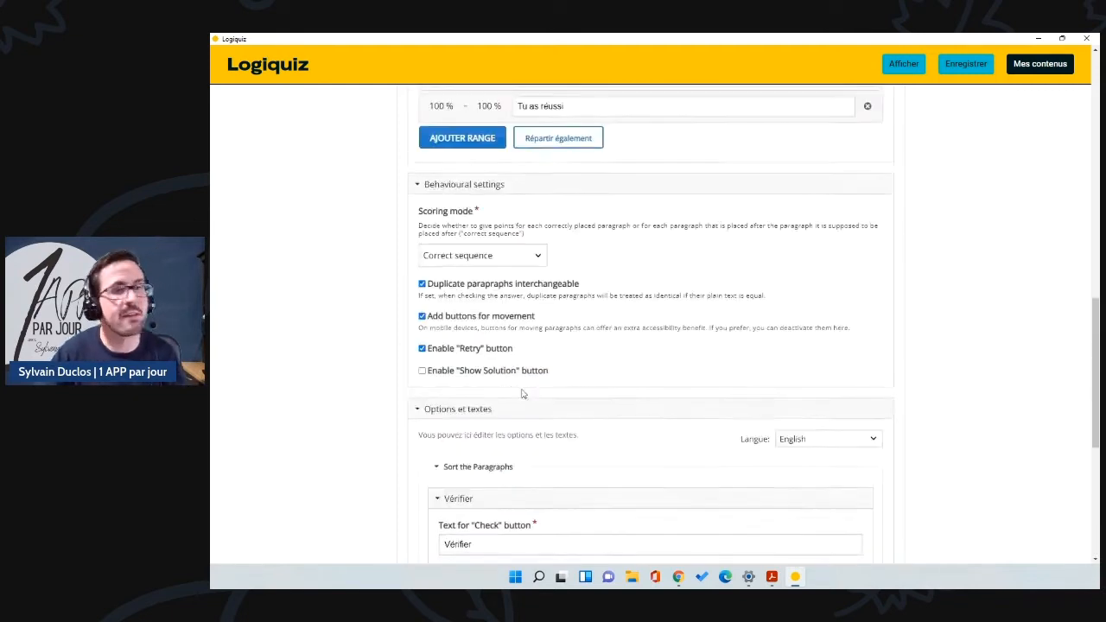
scroll(645, 351, "up", 5)
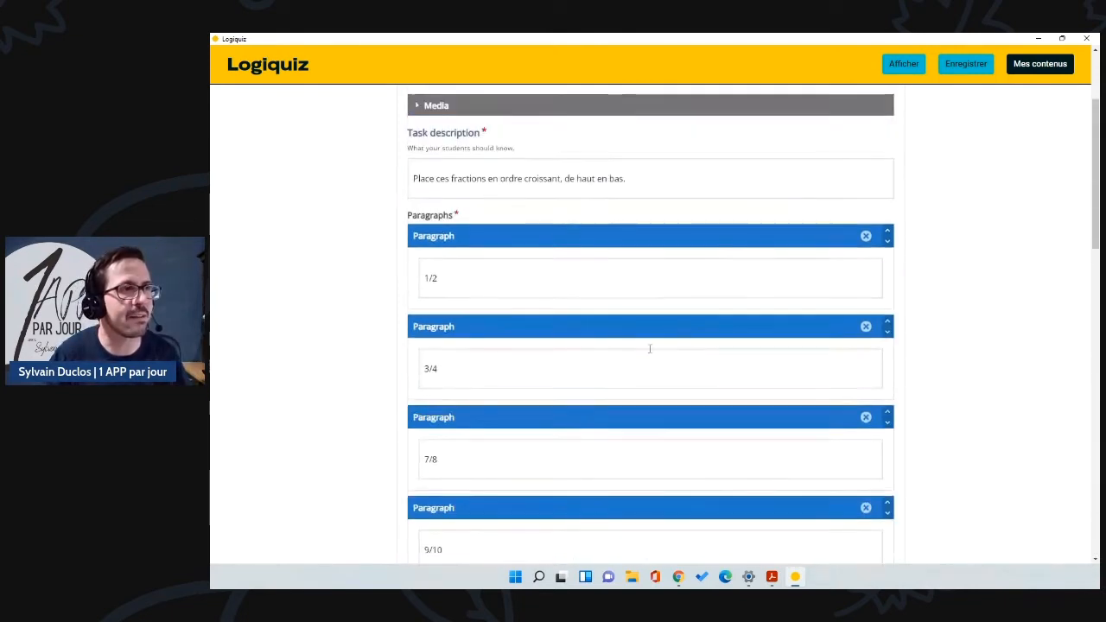
scroll(940, 205, "up", 2)
left_click(966, 63)
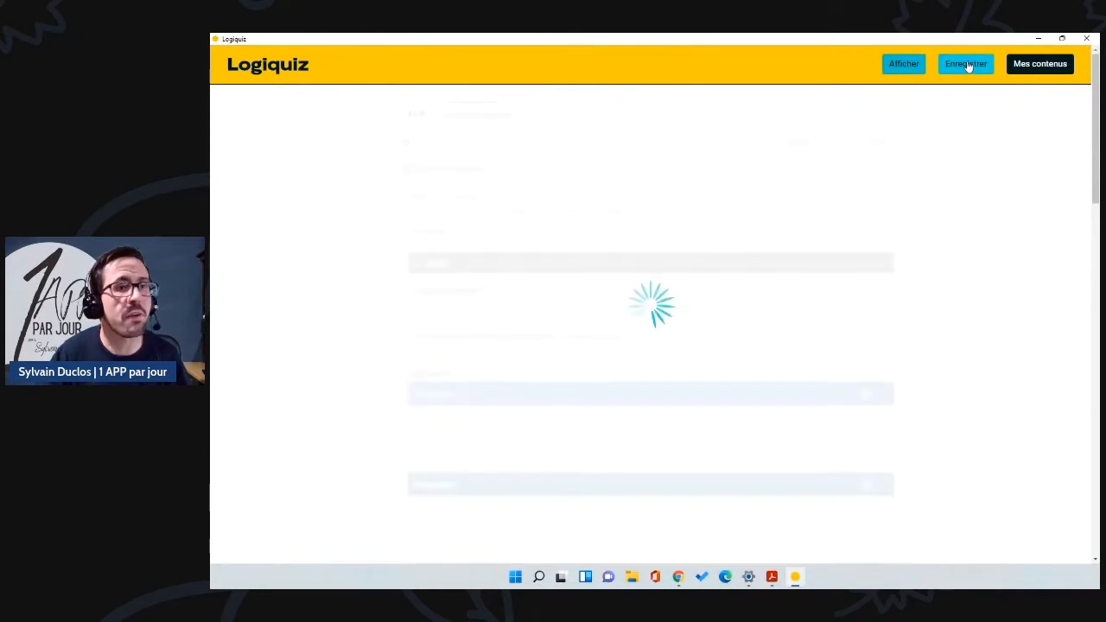
Step: Preview the Fractions quiz, check the shuffled order, and retry
left_click(905, 70)
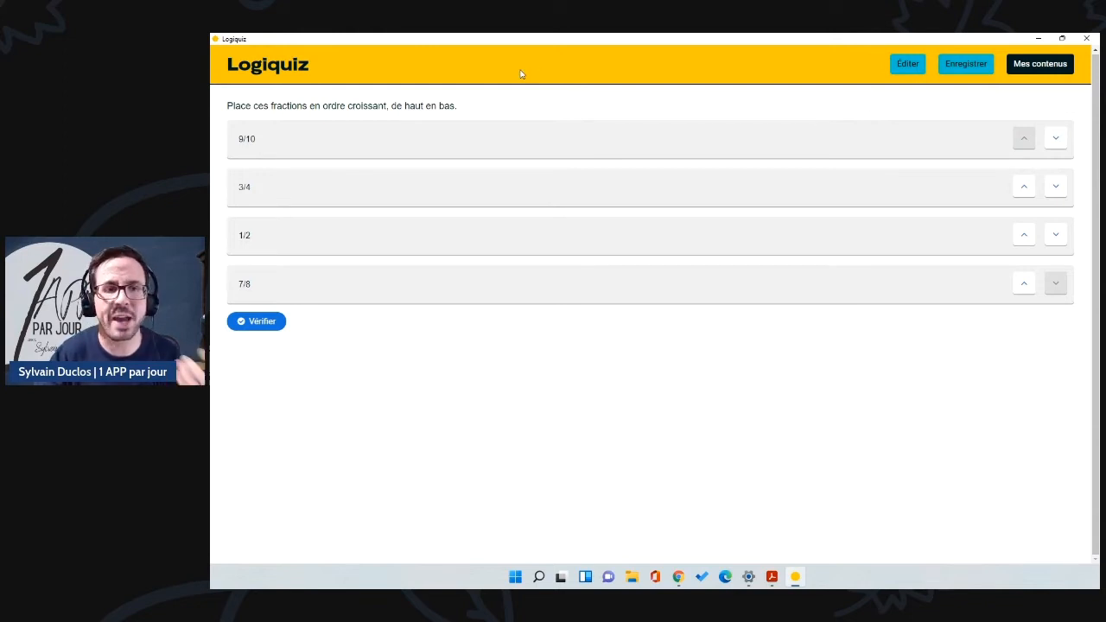
left_click(262, 321)
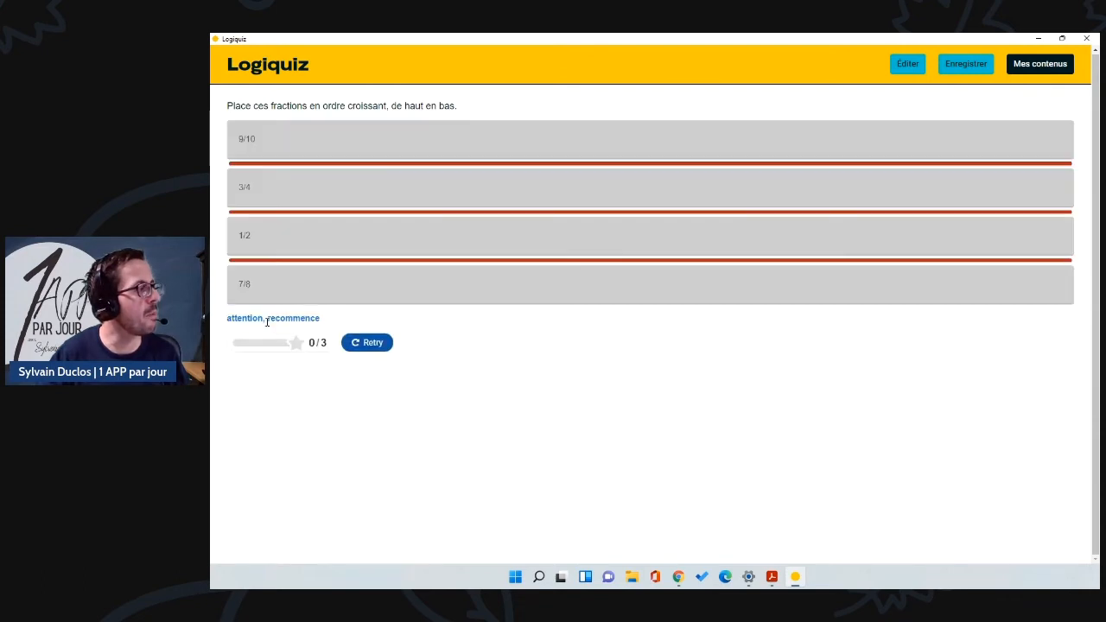
left_click(366, 343)
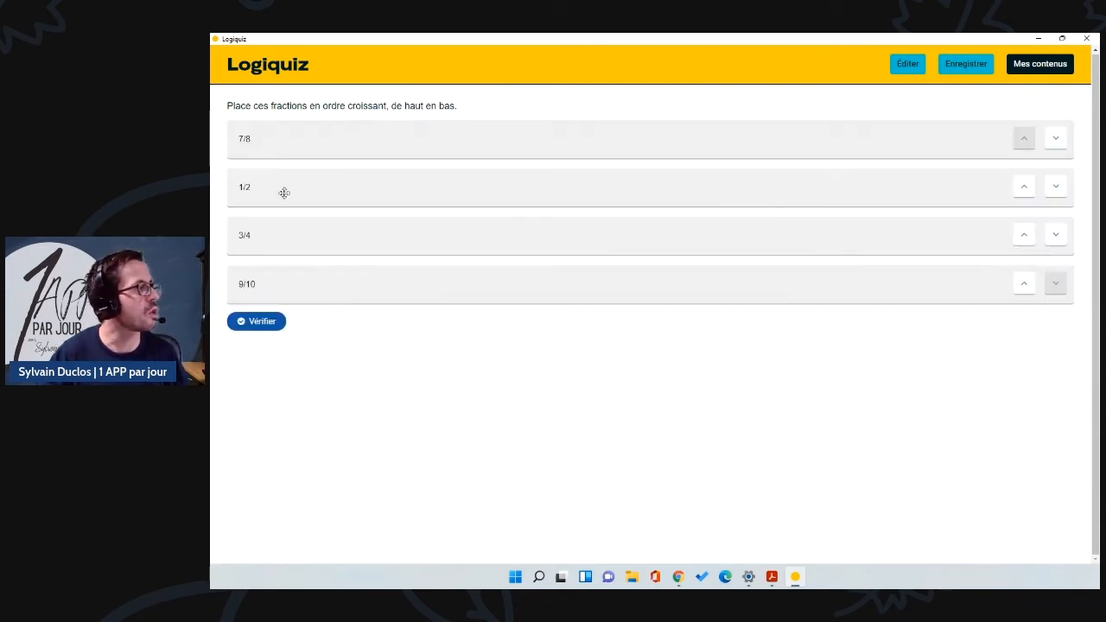
Step: Drag 1/2 and 3/4 into place to score 3/3 with 'Tu as réussi', then minimise Logiquiz
left_click_drag(278, 191, 284, 121)
left_click_drag(281, 250, 281, 201)
left_click(264, 322)
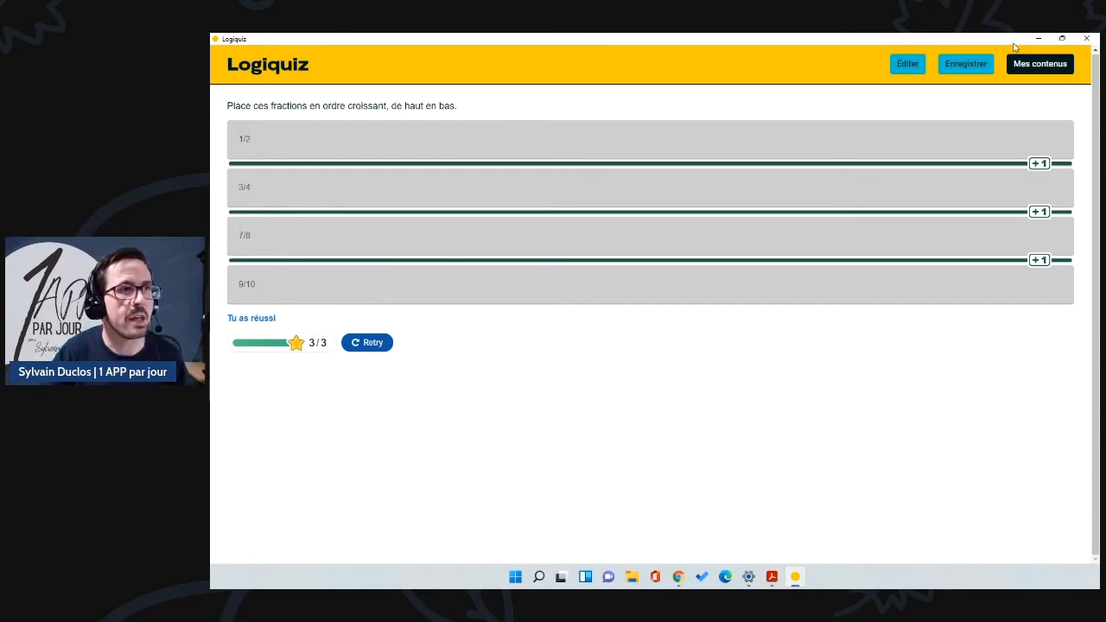
left_click(1040, 39)
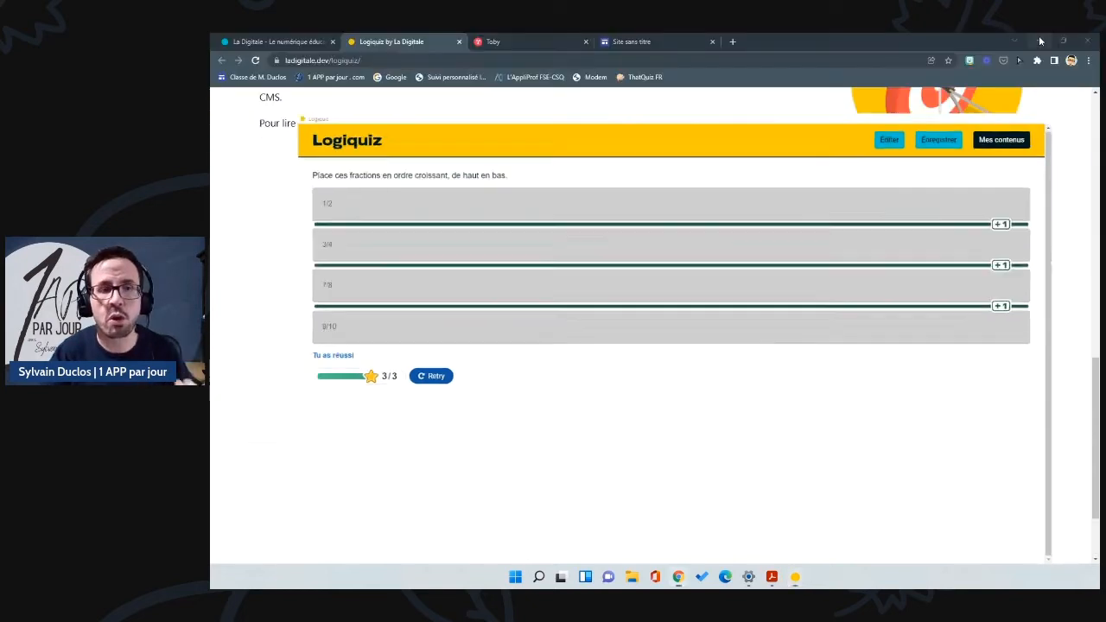
Step: Open Digiquiz in a new tab from the La Digitale site, then return to Logiquiz
left_click(283, 42)
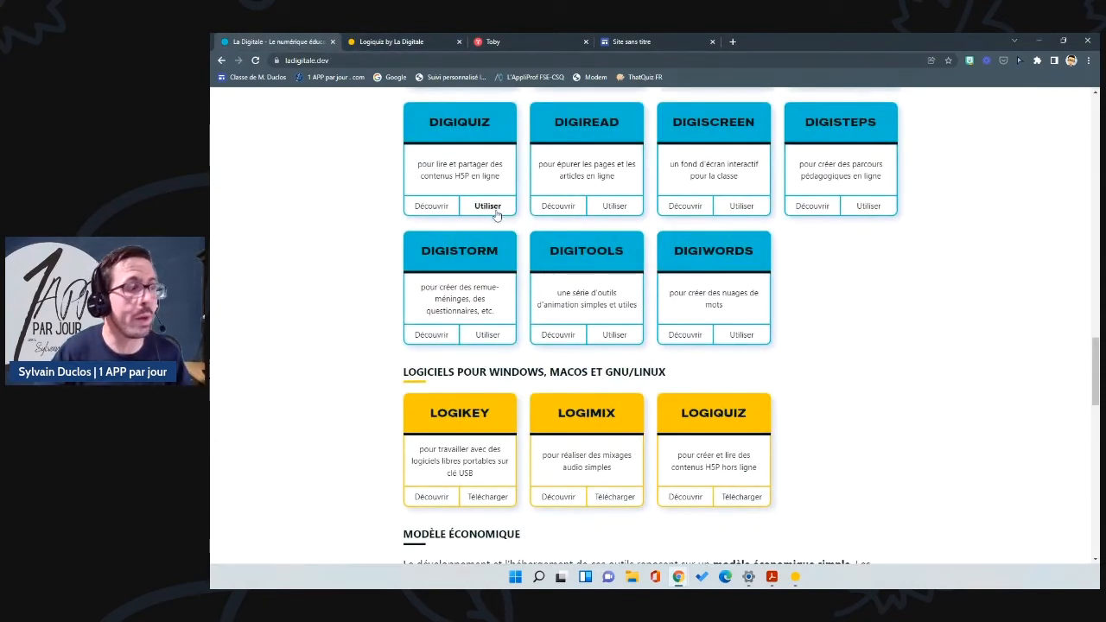
left_click(497, 209)
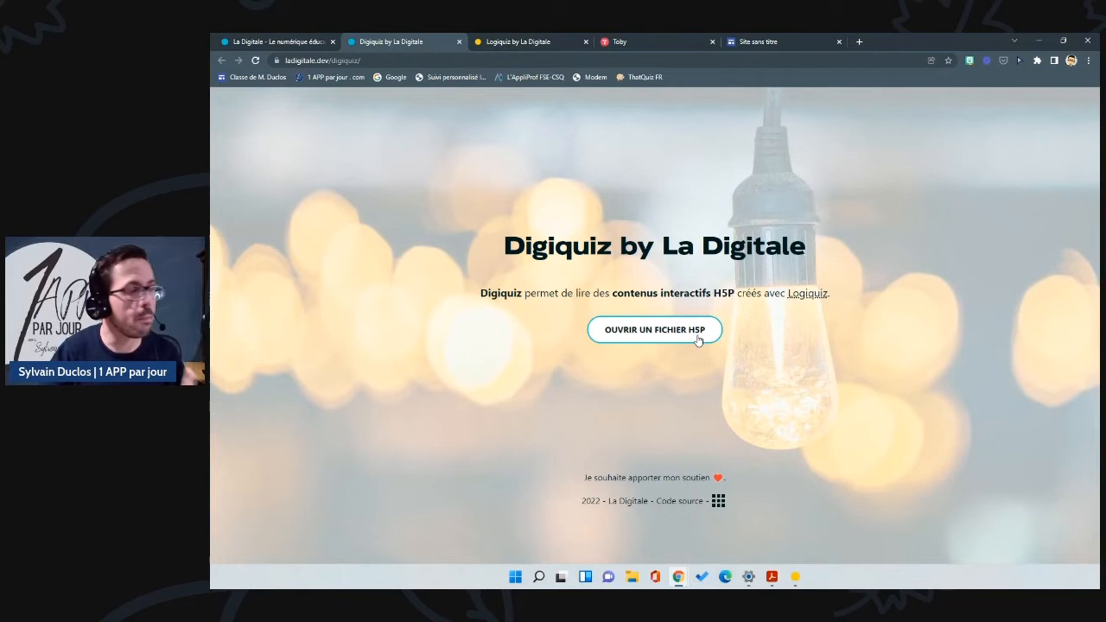
left_click(795, 576)
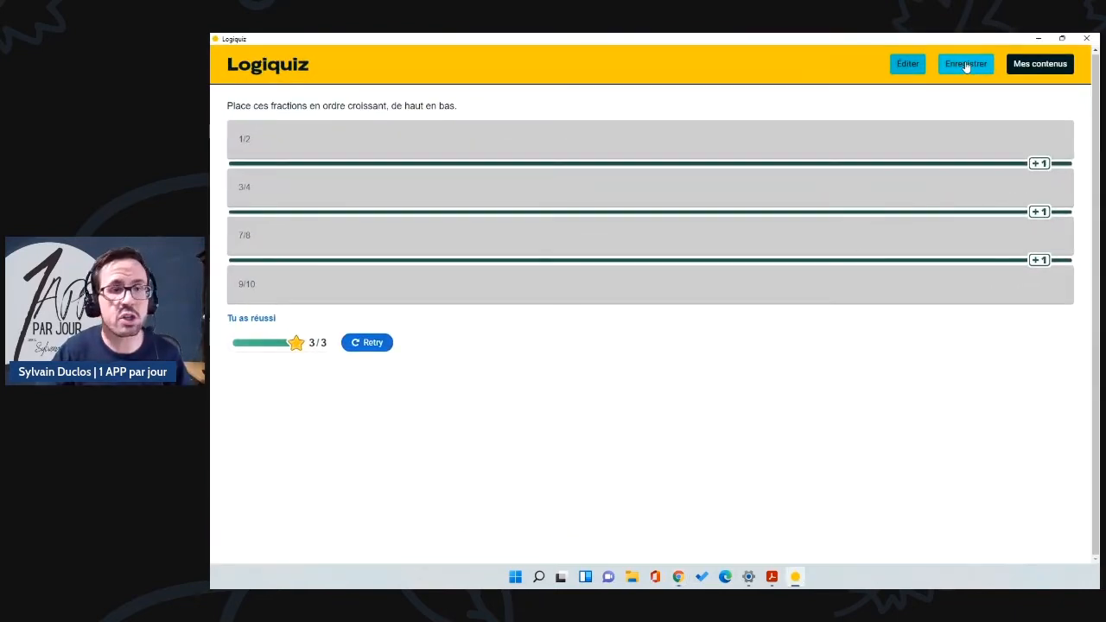
Step: Download the Fractions exercise from My contents as lesfractions.h5p on the Bureau
left_click(1047, 67)
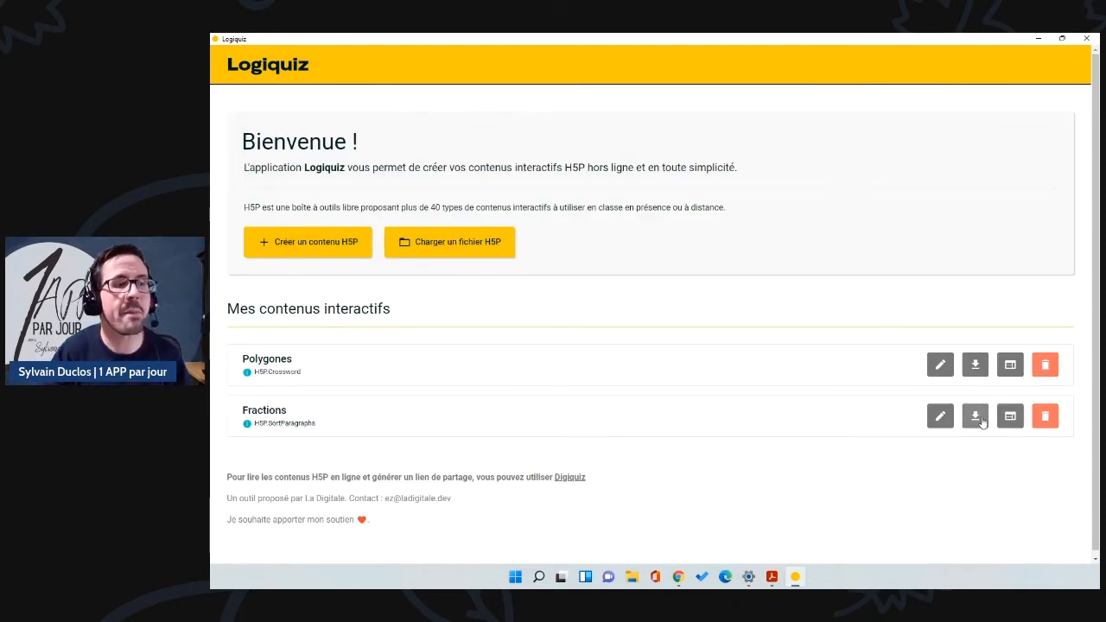
left_click(977, 418)
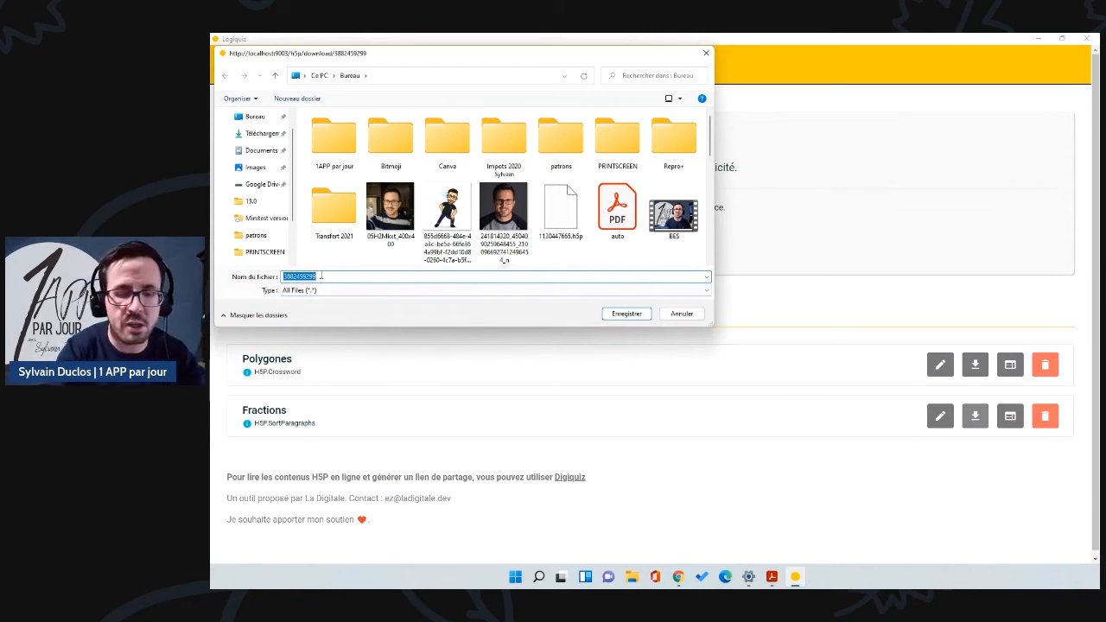
type("lesfractions")
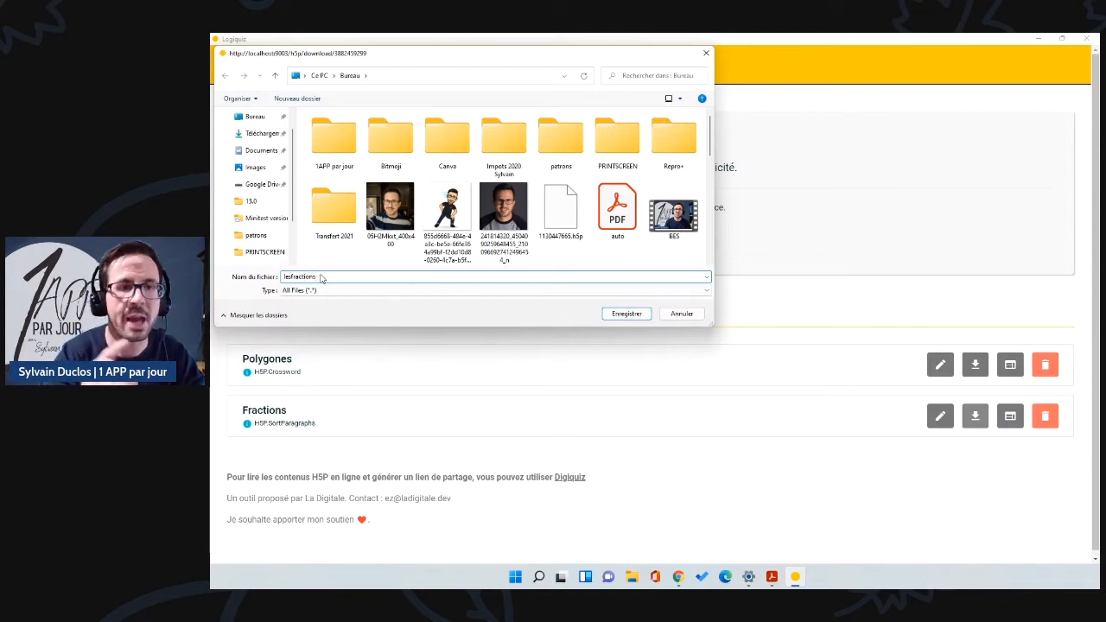
type(".h5p")
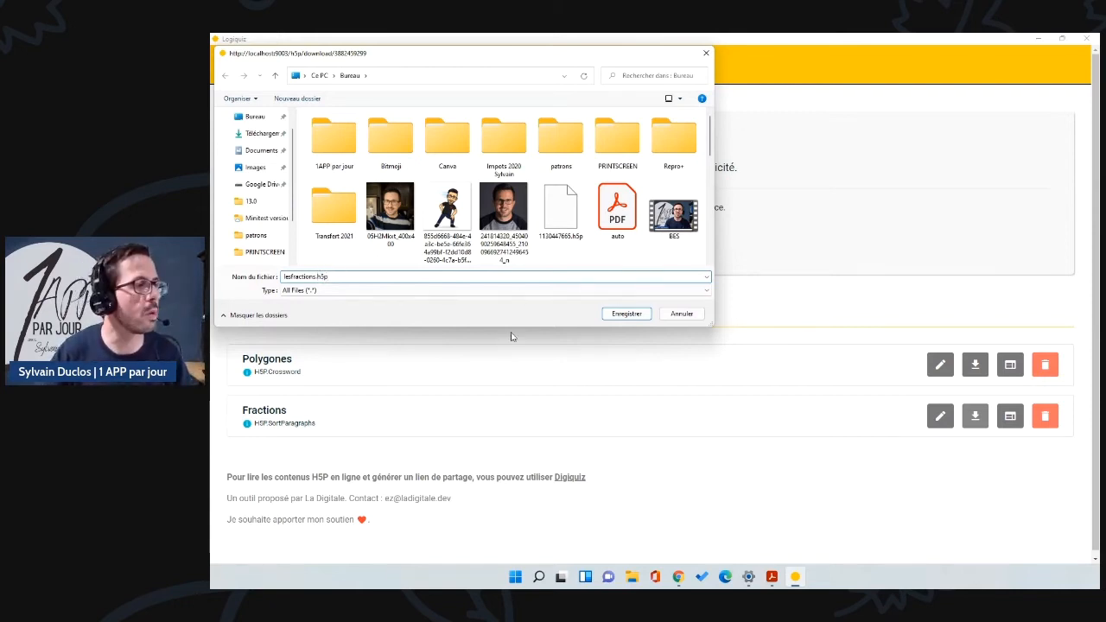
left_click(626, 313)
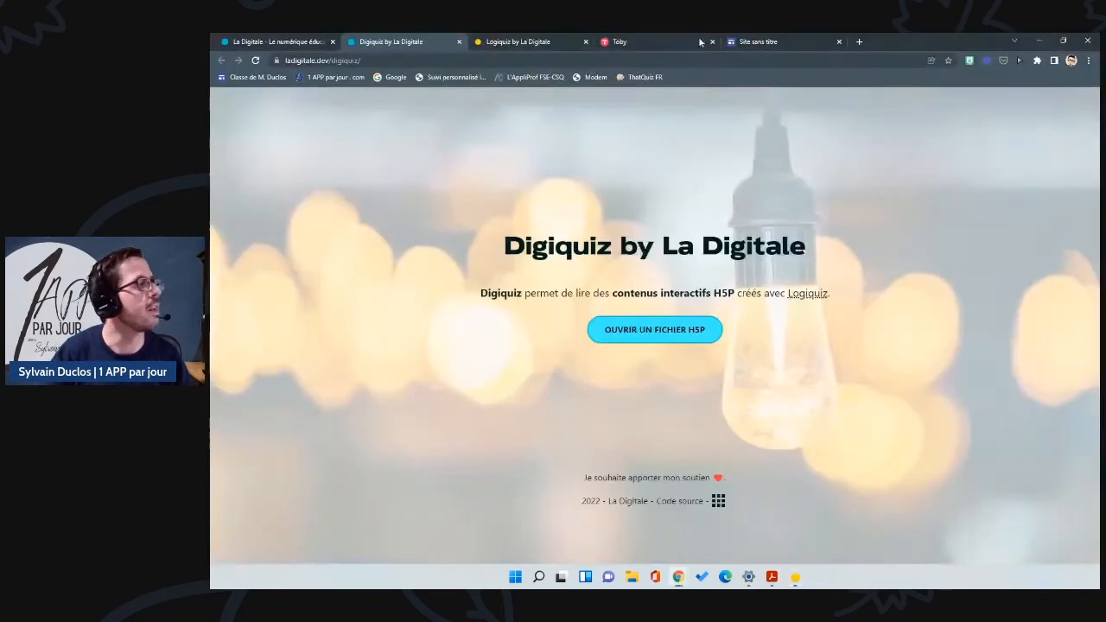
left_click(1038, 39)
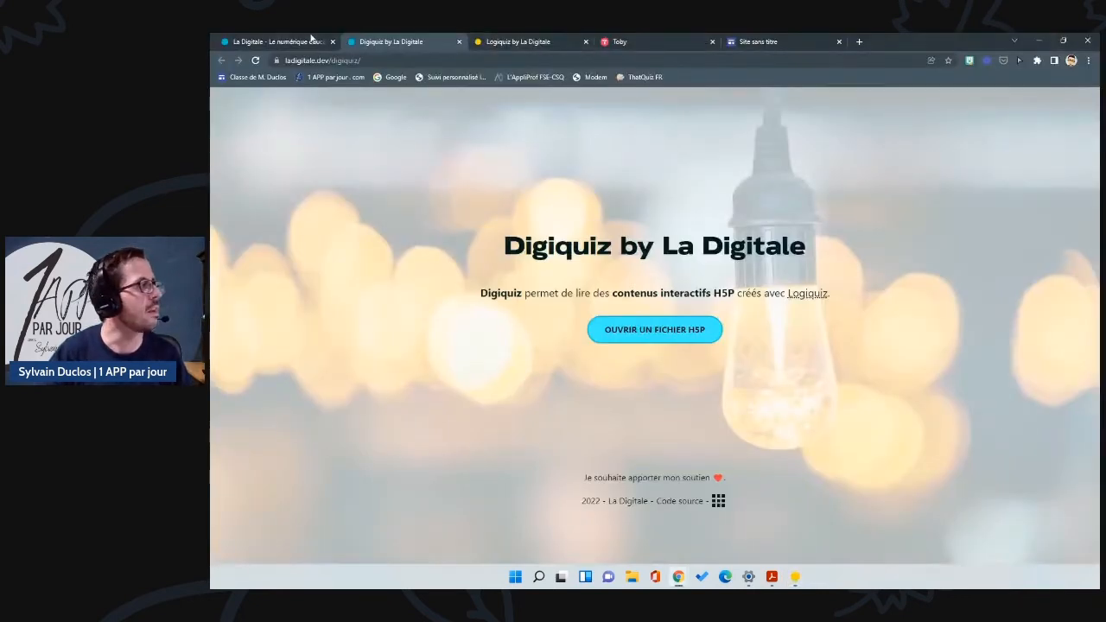
Step: Start opening an H5P file in Digiquiz, choosing the favourite-film secret question and entering the secret answer
left_click(672, 329)
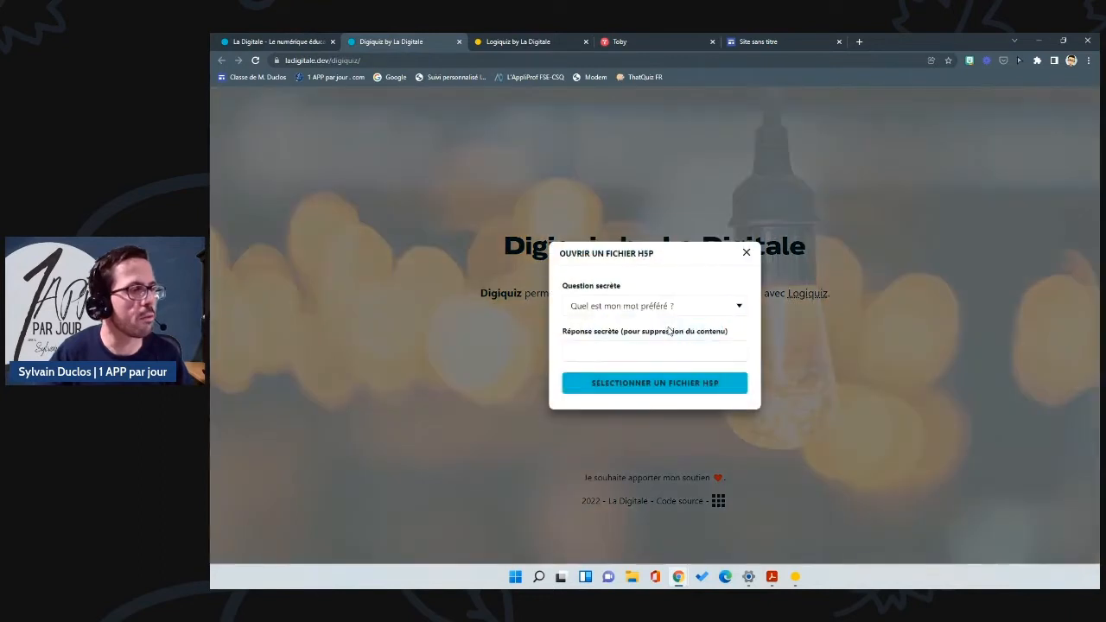
left_click(620, 306)
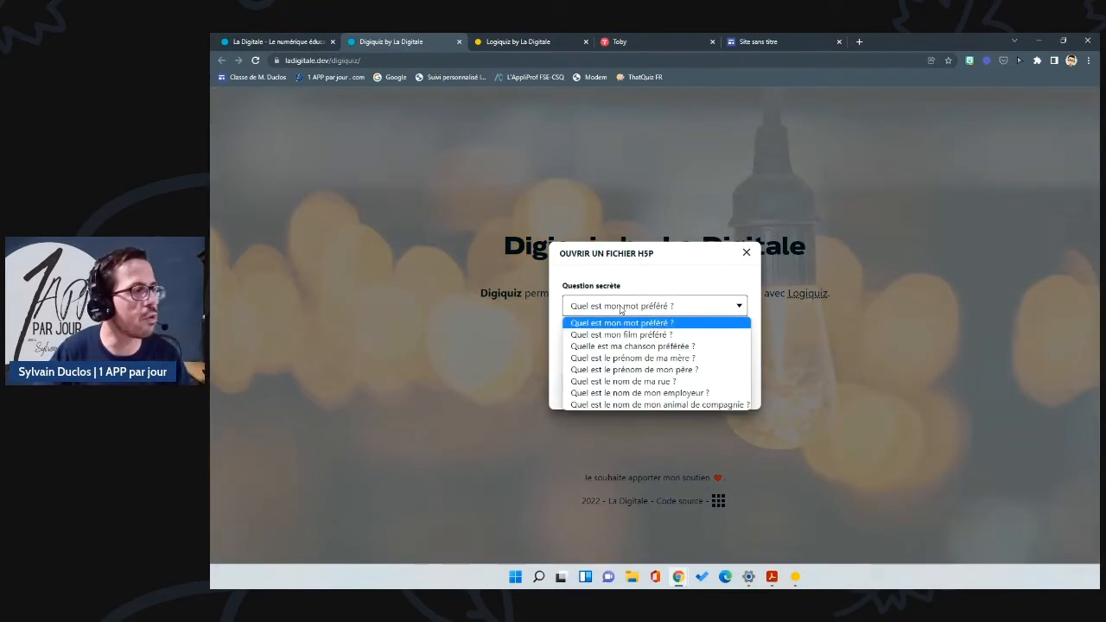
left_click(618, 335)
left_click(610, 347)
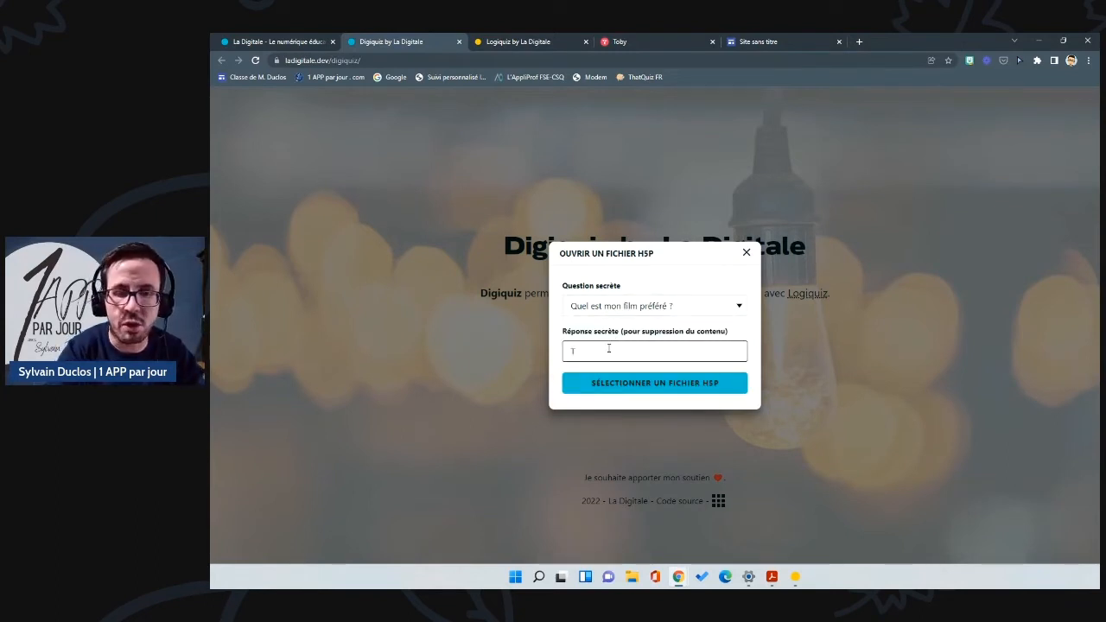
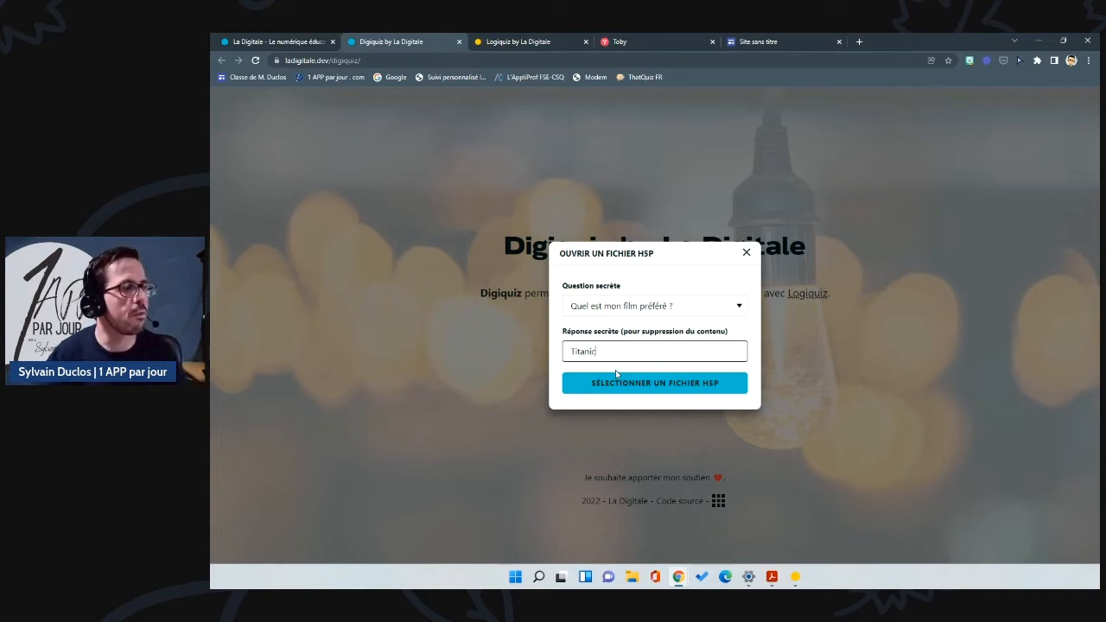
Step: Select lesfractions.h5p and upload it to Digiquiz
left_click(653, 389)
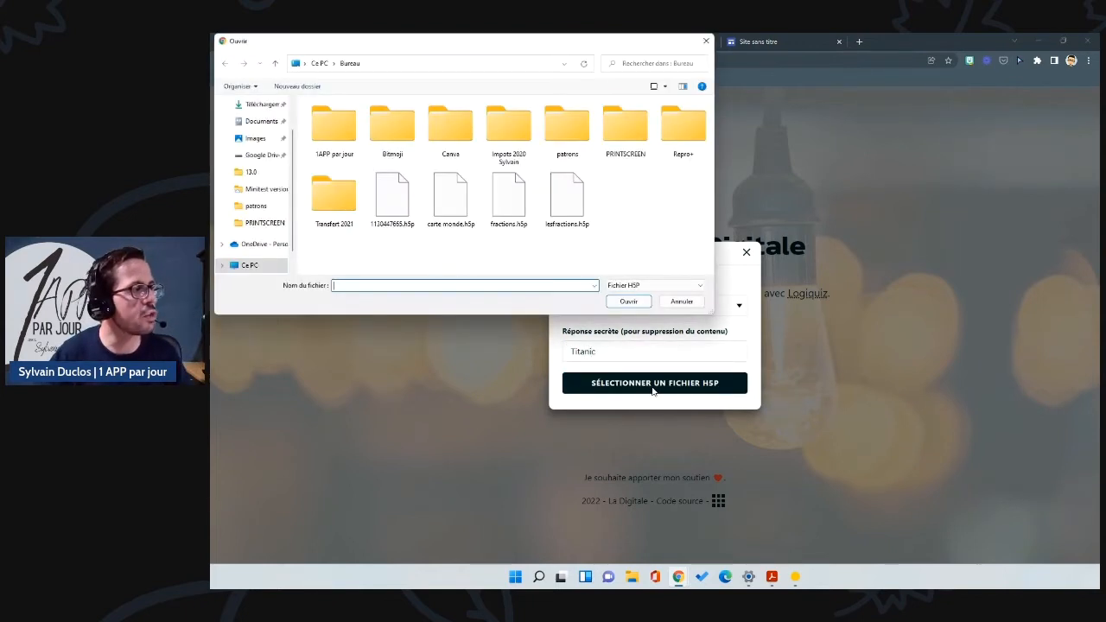
left_click(575, 211)
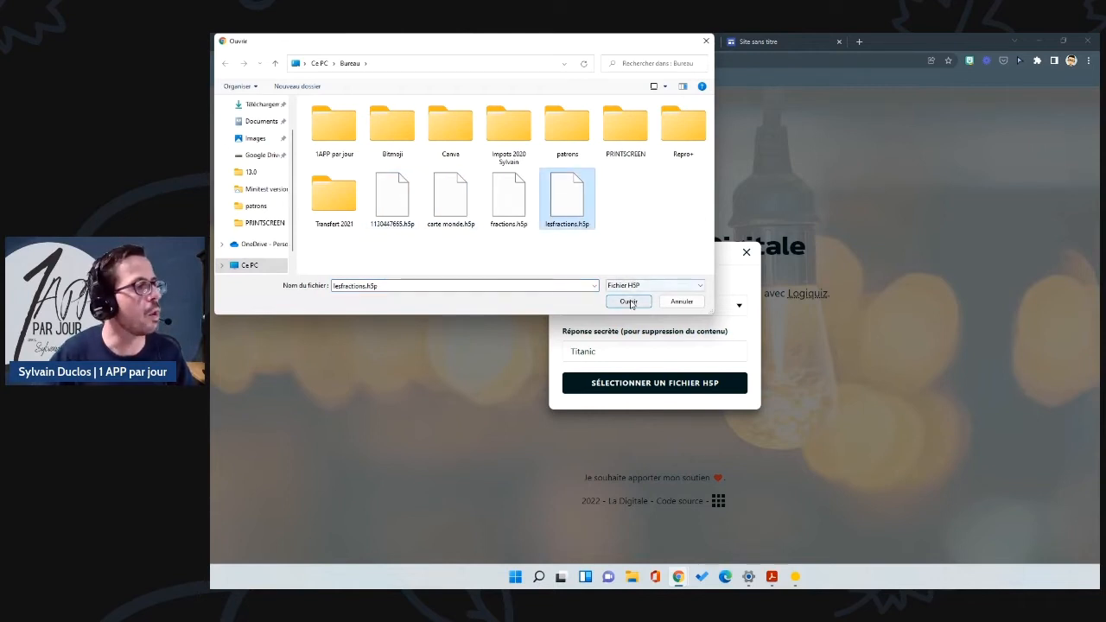
left_click(628, 301)
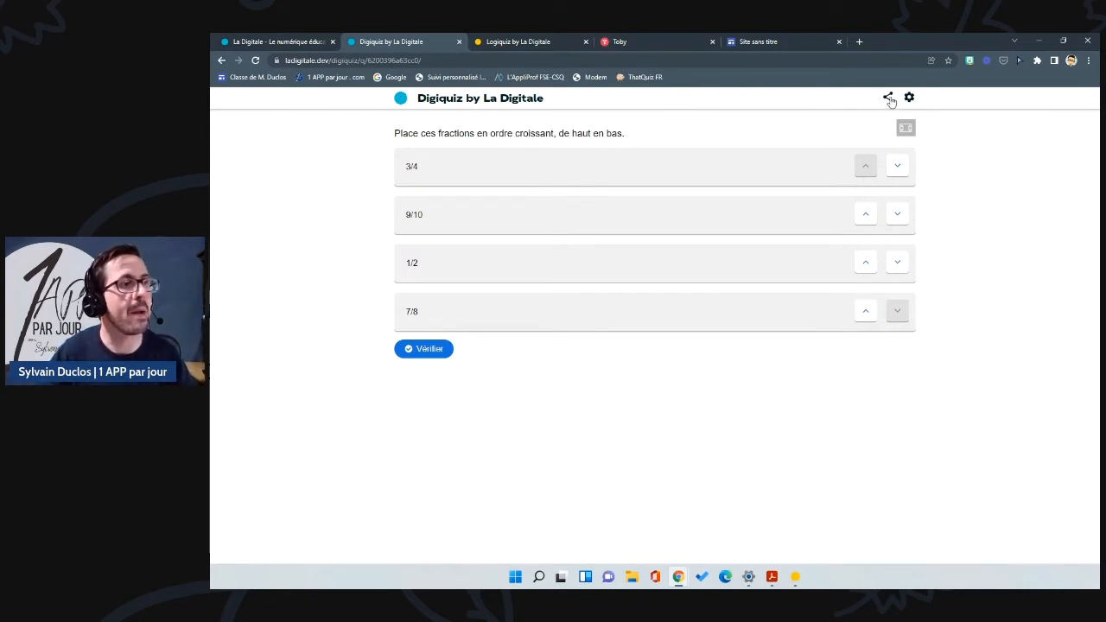
Step: Copy the fractions exercise's share link and Code d'intégration from Digiquiz's share panel
left_click(888, 99)
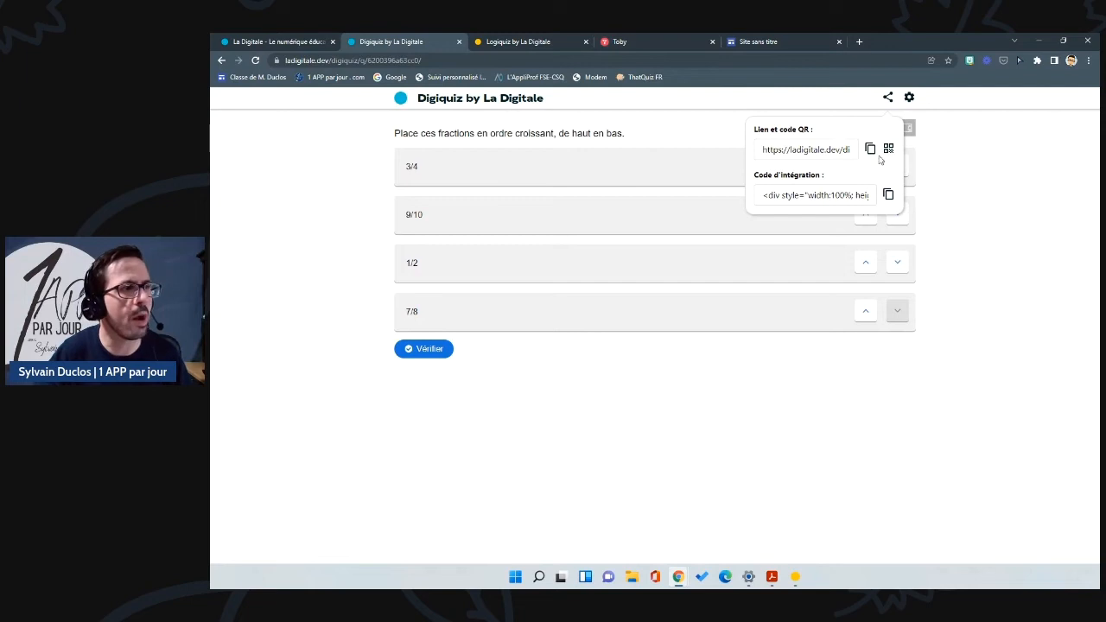
left_click(870, 150)
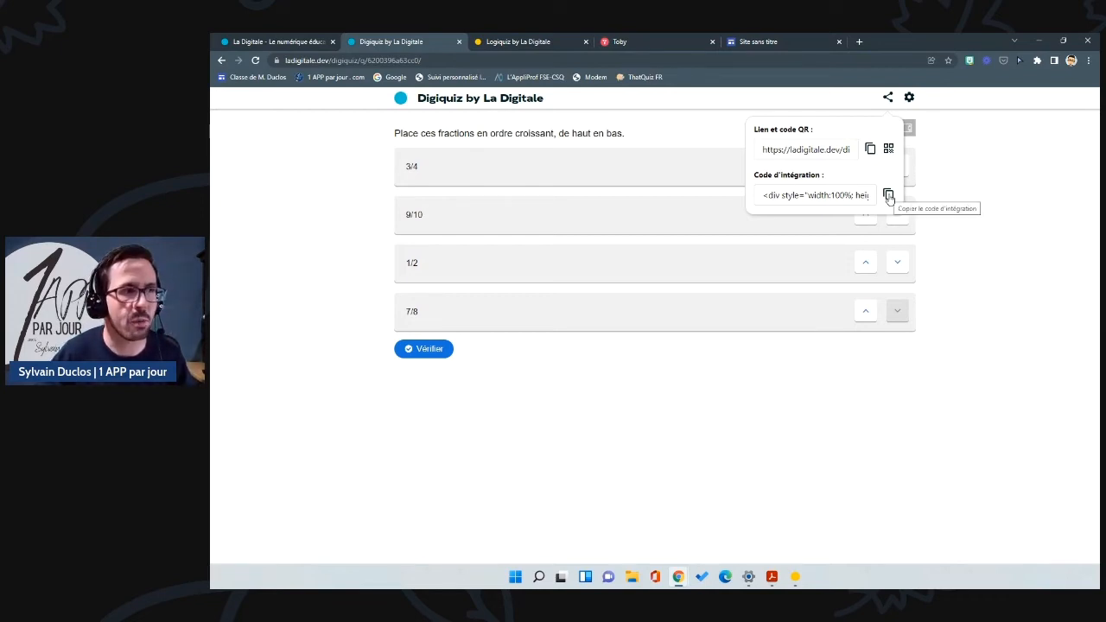
left_click(888, 197)
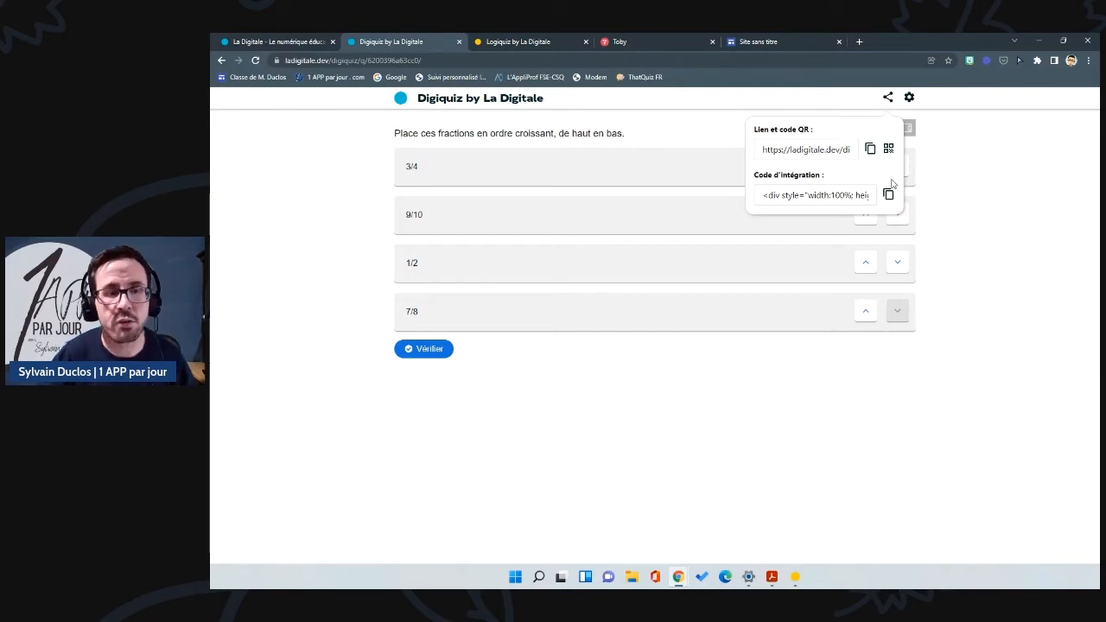
left_click(773, 43)
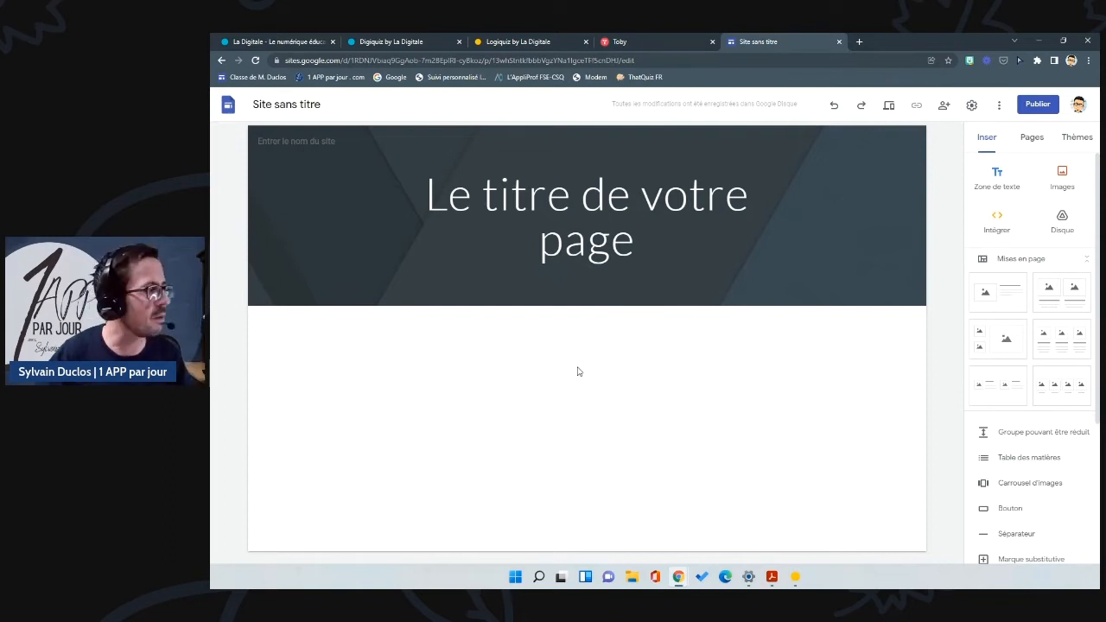
Step: Paste the copied Digiquiz code into an Intégrer le code block and insert it on the page
left_click(998, 223)
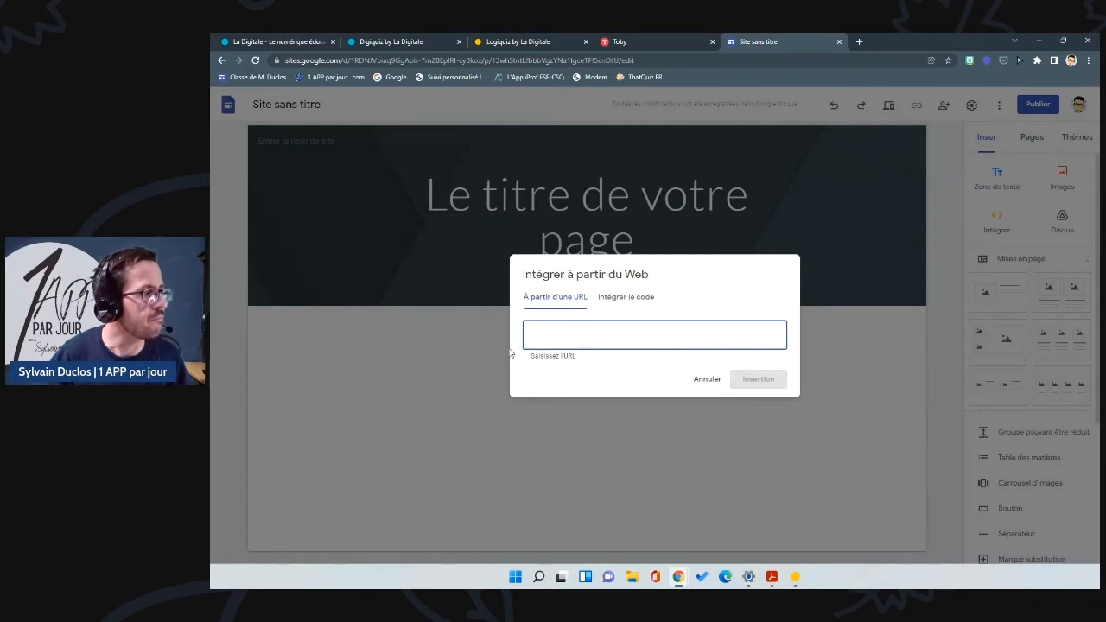
left_click(617, 299)
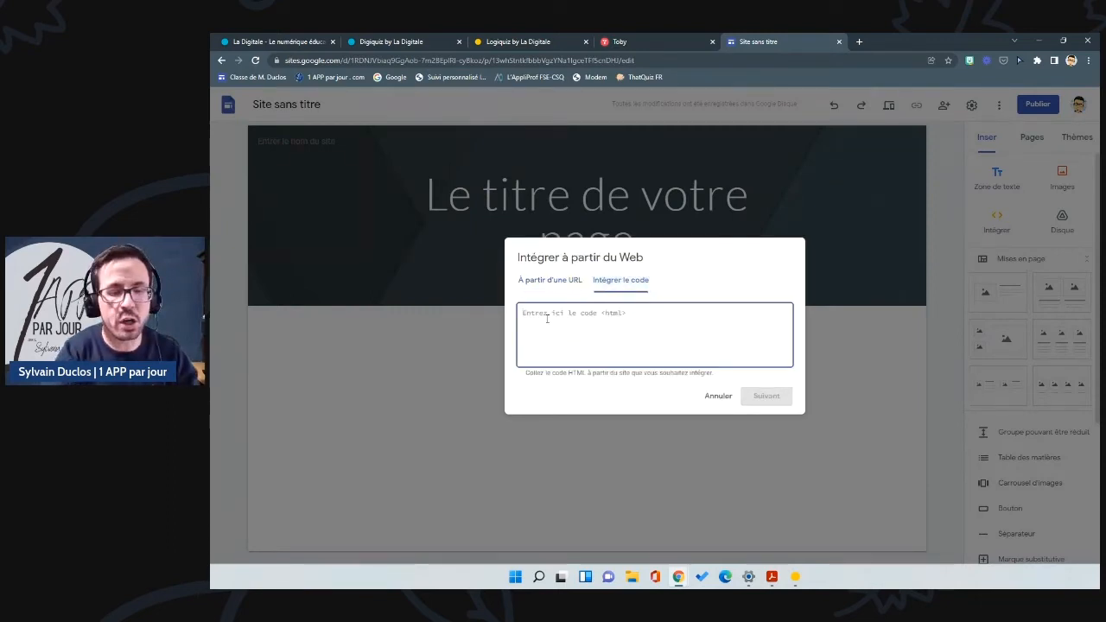
key("ctrl+v")
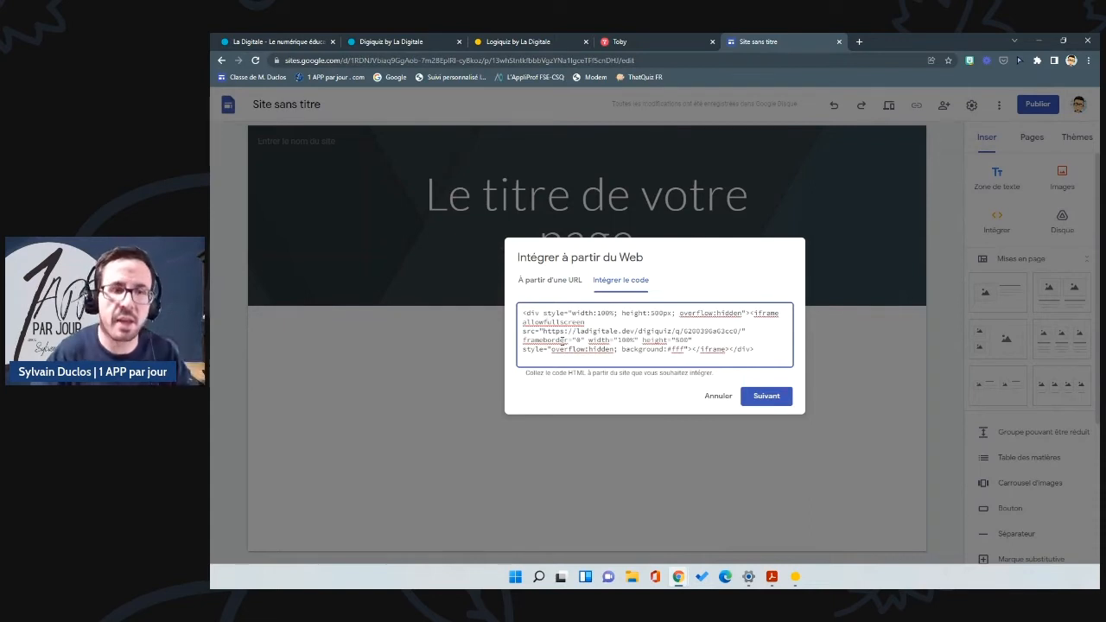
left_click(770, 399)
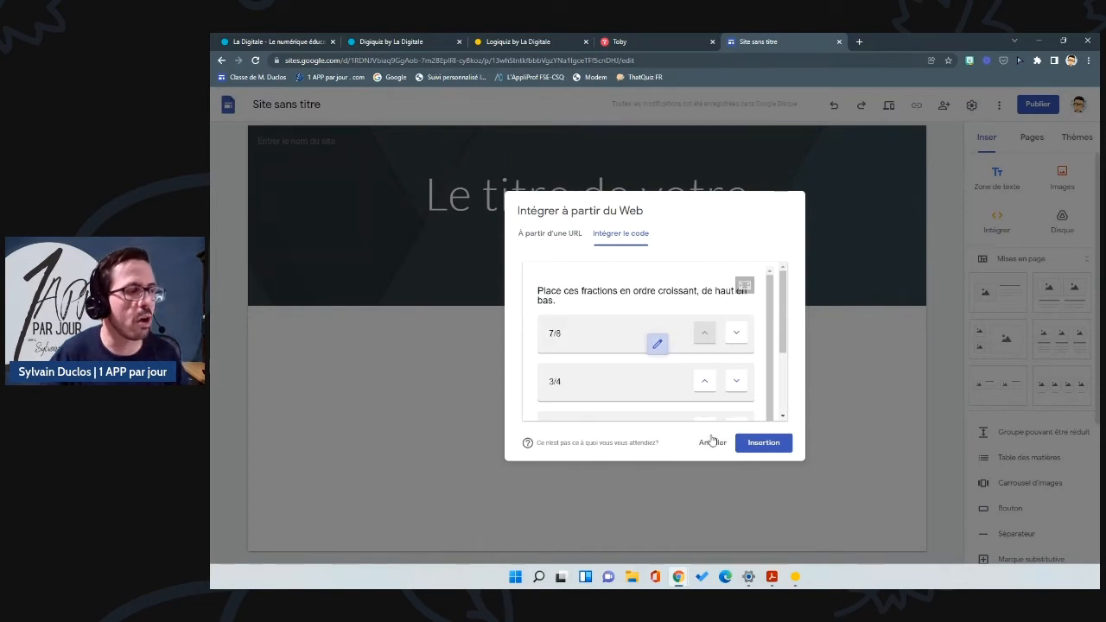
left_click(771, 446)
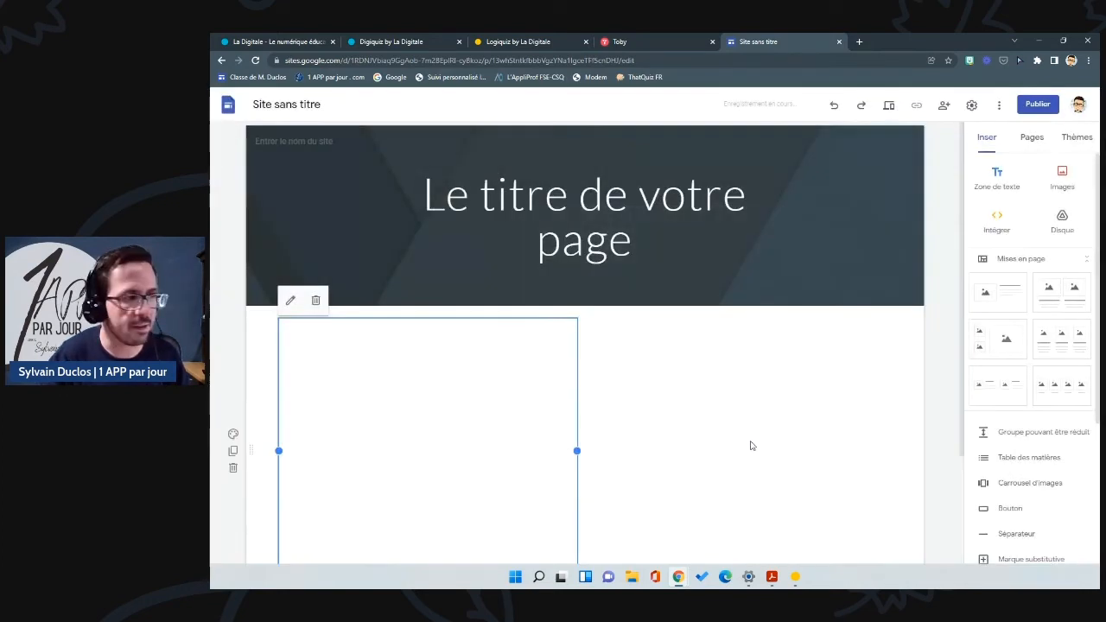
scroll(662, 419, "down", 2)
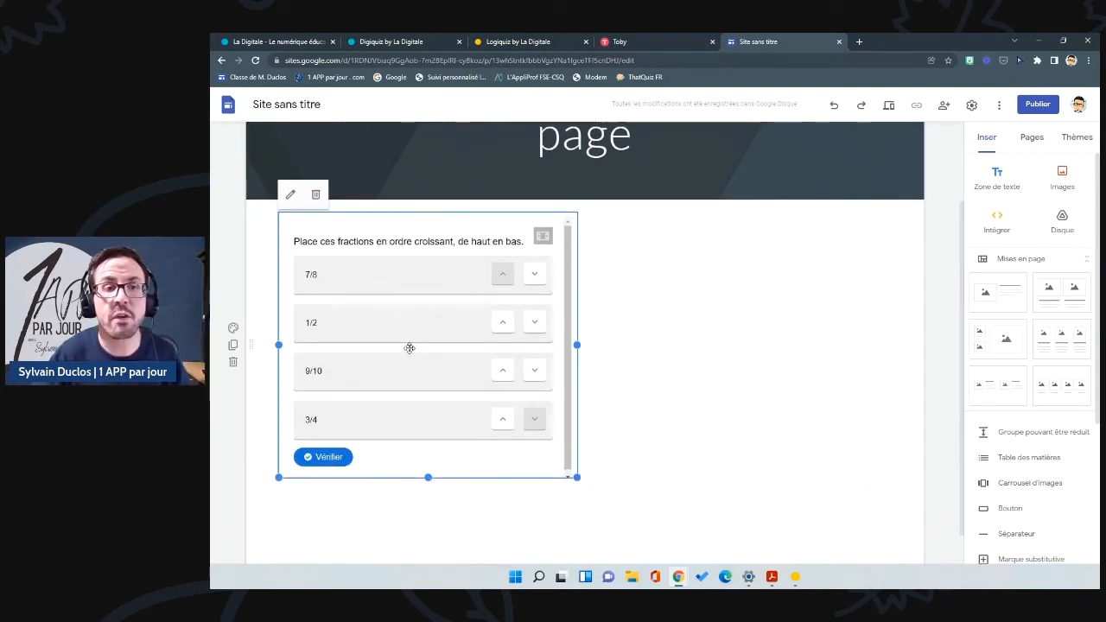
left_click(649, 346)
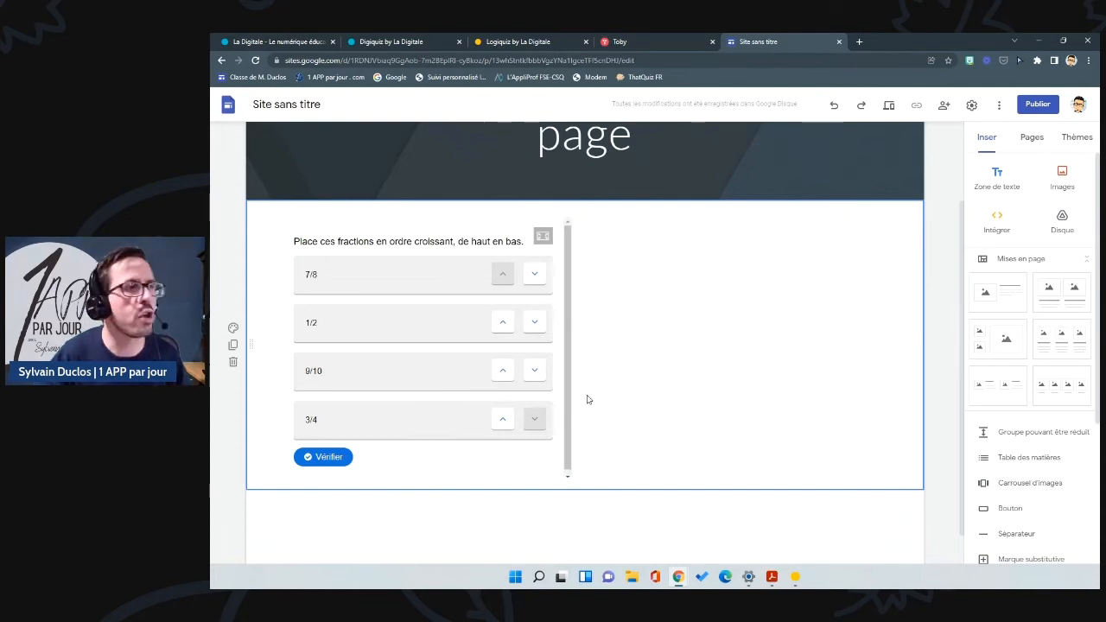
left_click(889, 104)
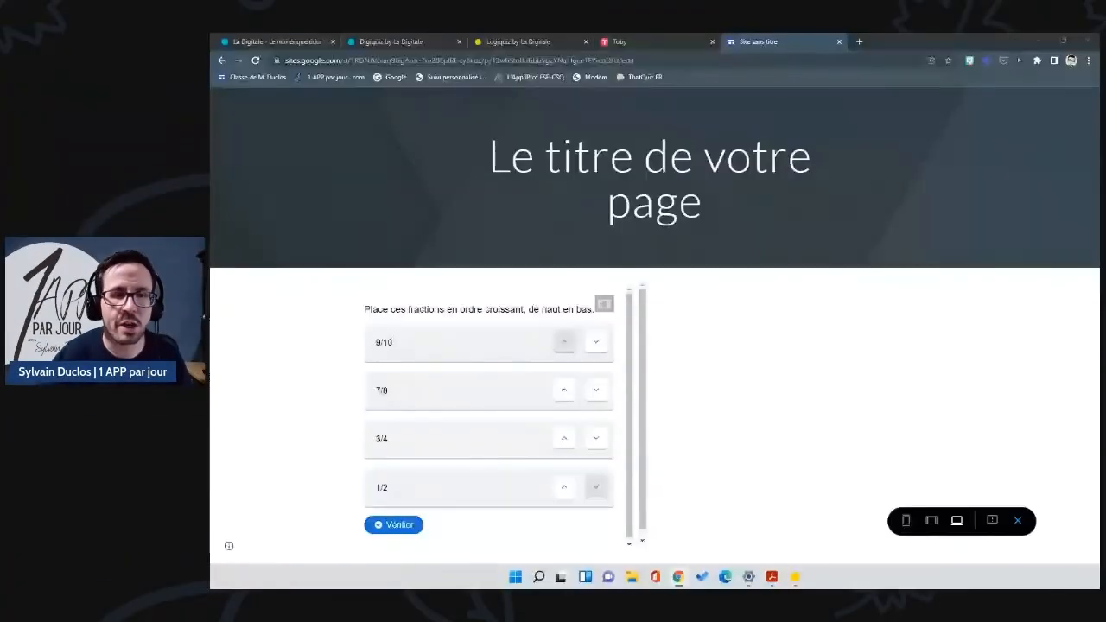
scroll(467, 355, "down", 1)
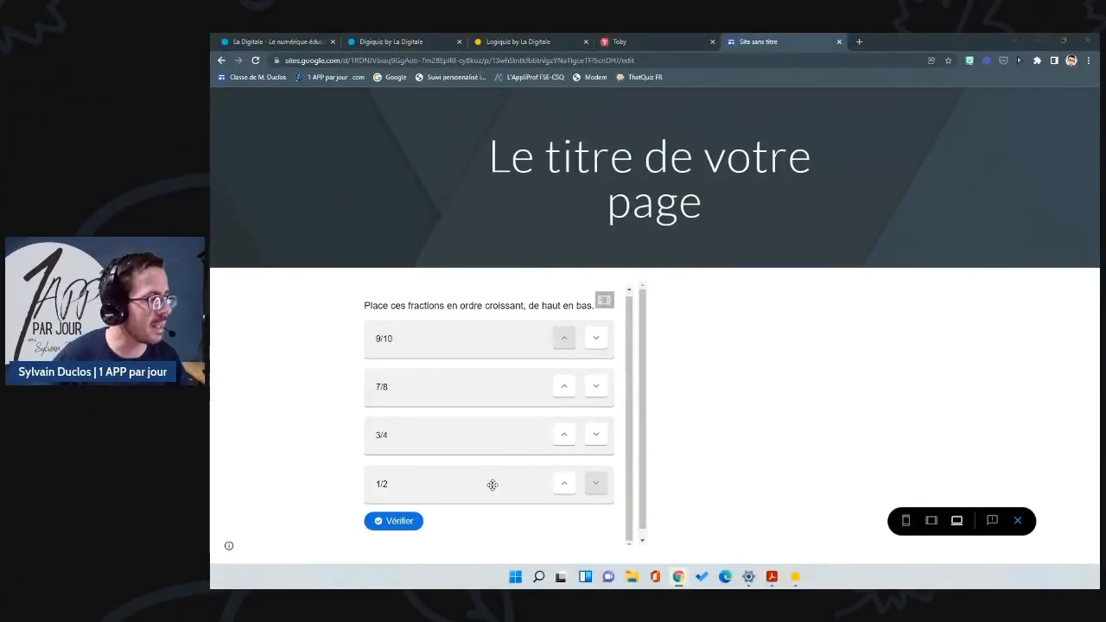
left_click_drag(424, 481, 422, 349)
left_click_drag(422, 476, 417, 424)
left_click(566, 480)
left_click(601, 435)
left_click(385, 516)
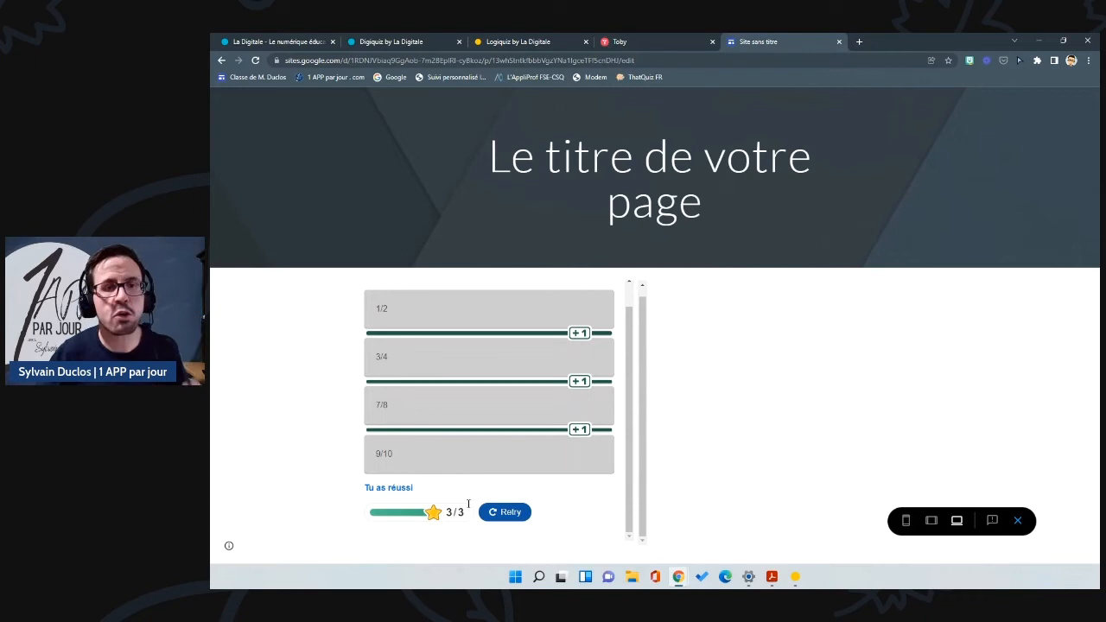
left_click(1018, 520)
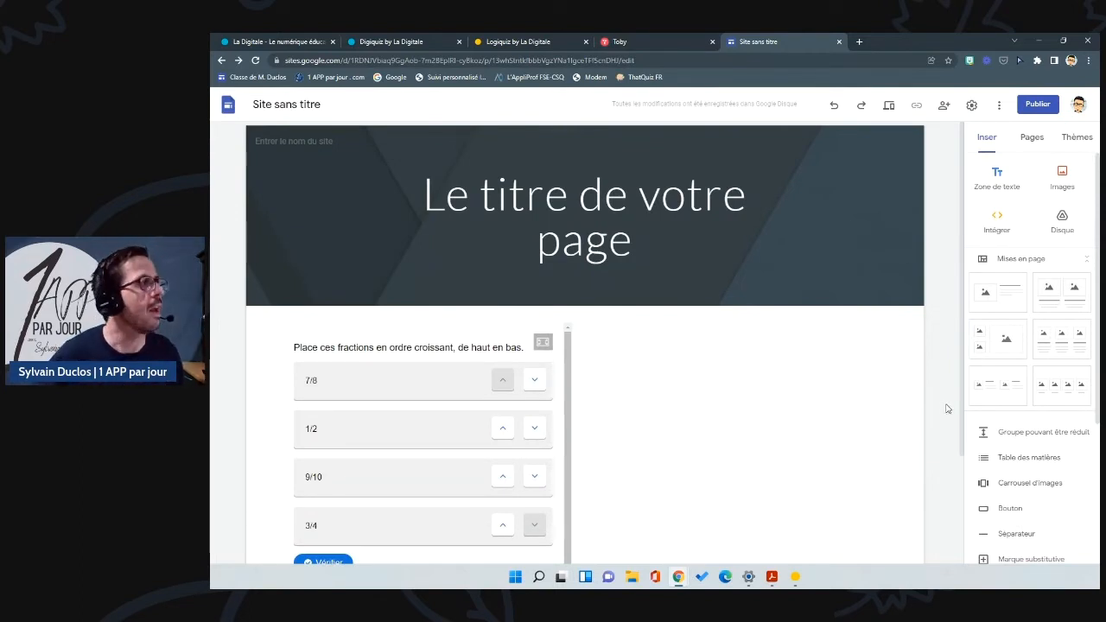
Step: Create a new H5P content in Logiquiz using the Find the Hotspot activity type
left_click(527, 45)
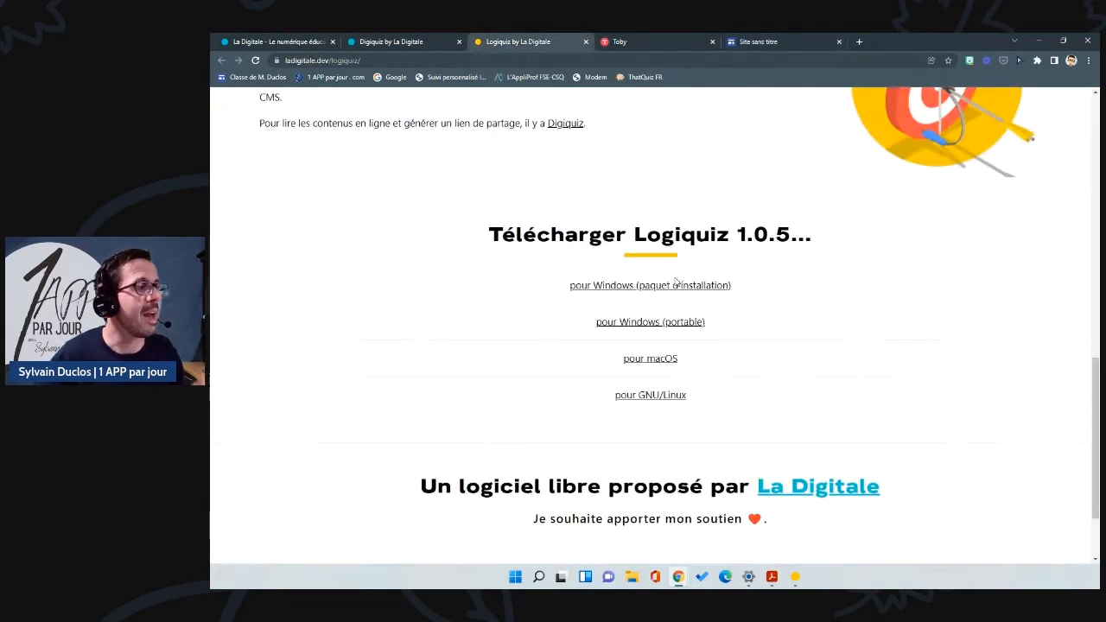
left_click(795, 576)
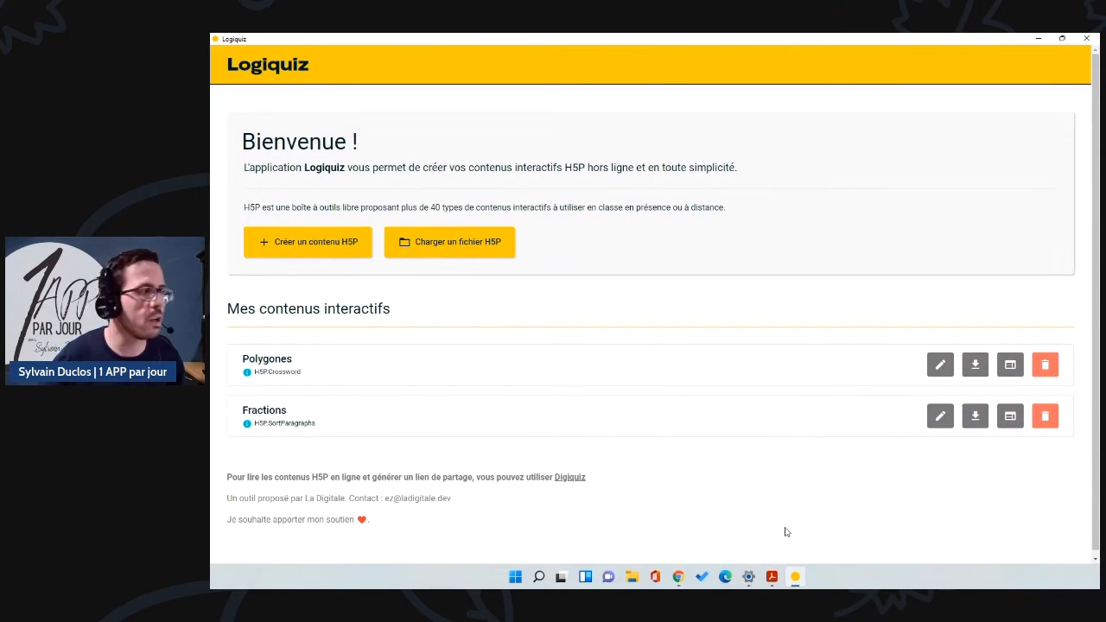
left_click(337, 244)
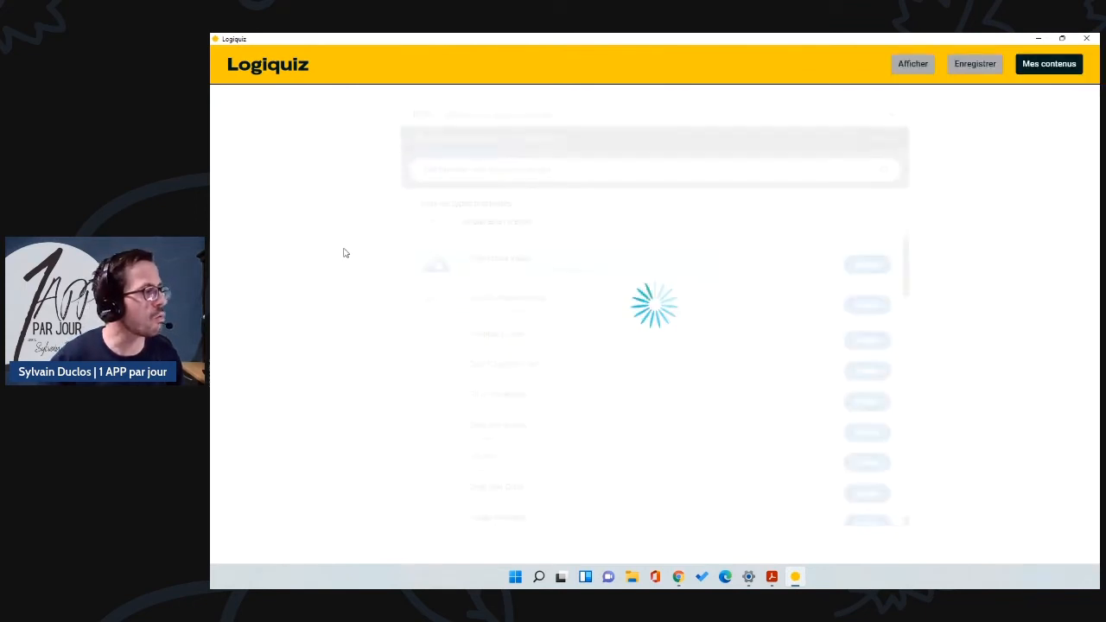
scroll(616, 285, "down", 10)
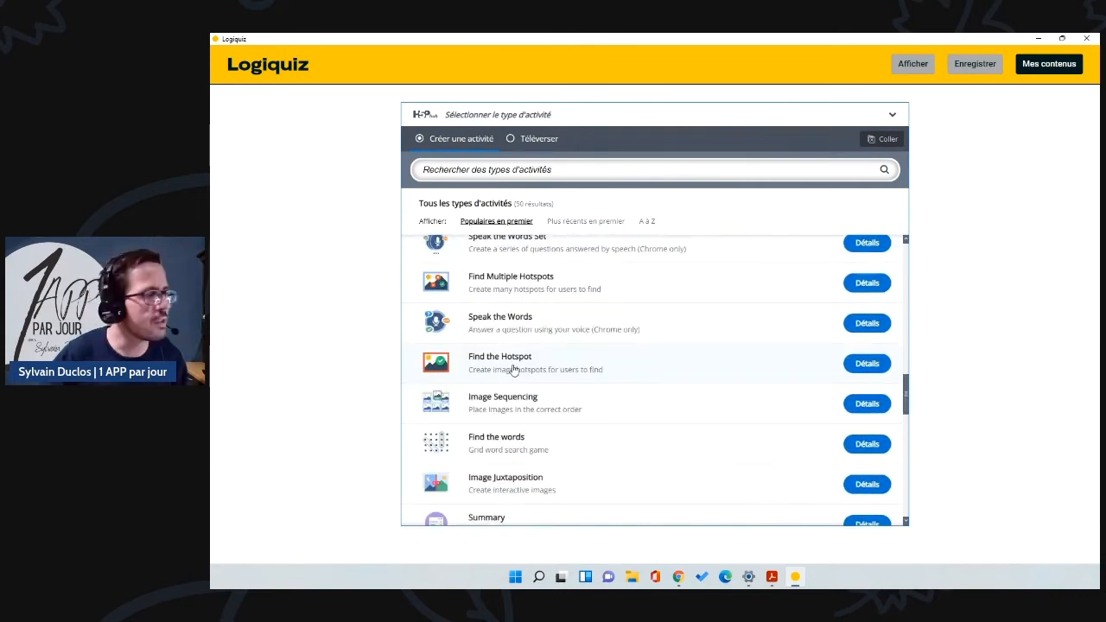
left_click(565, 364)
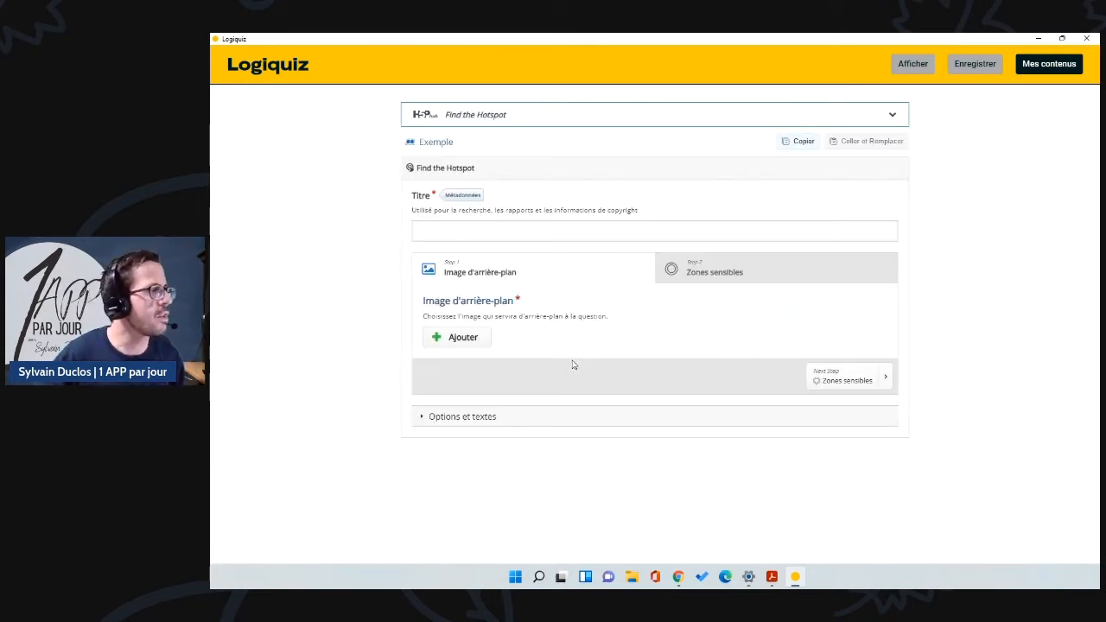
Step: Title the activity 'Trouver le canada' and set the carte_monde world map as background
left_click(447, 232)
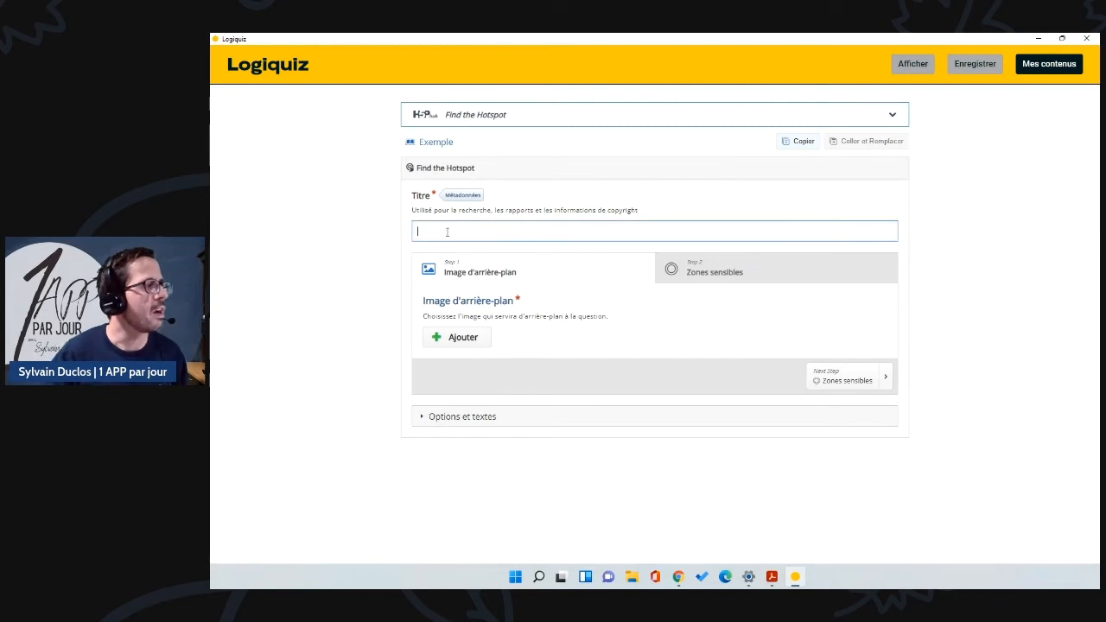
type("Trouver le canada")
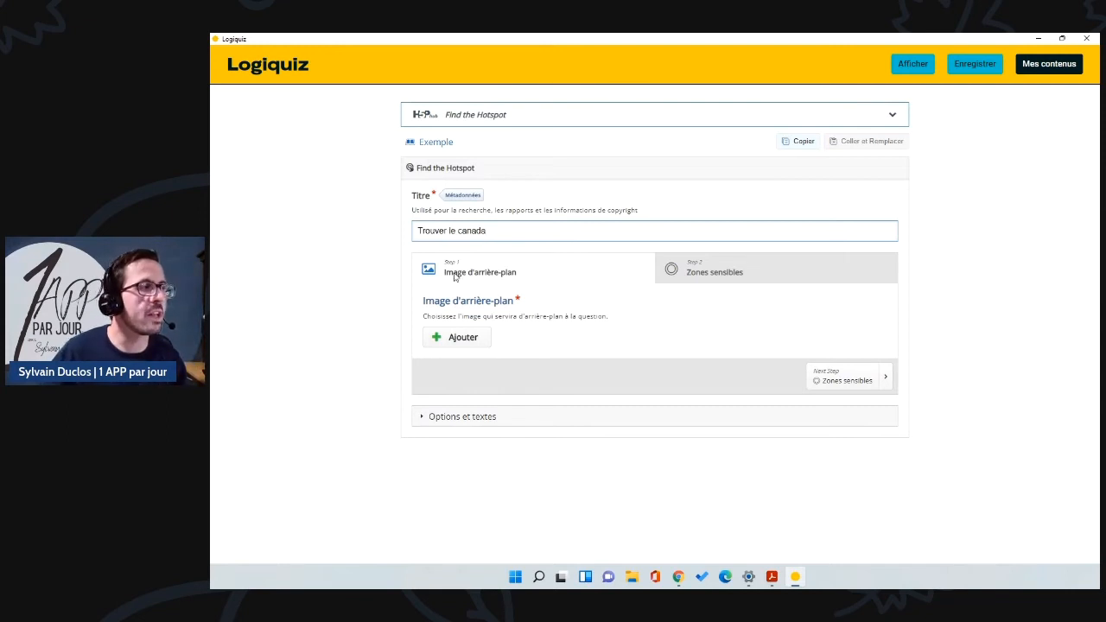
left_click(457, 341)
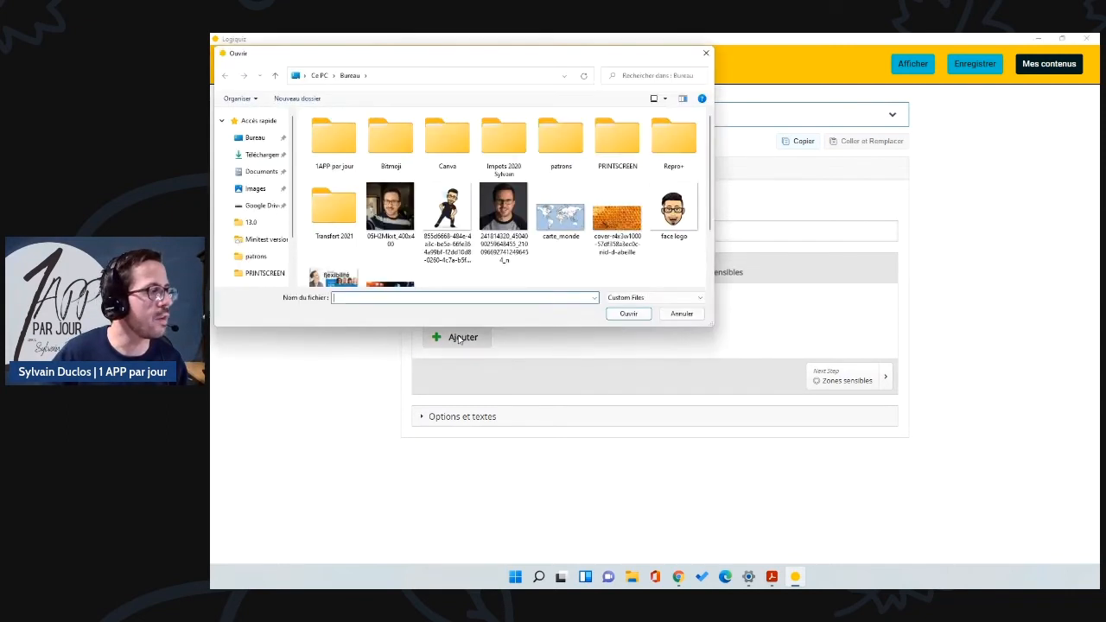
left_click(572, 232)
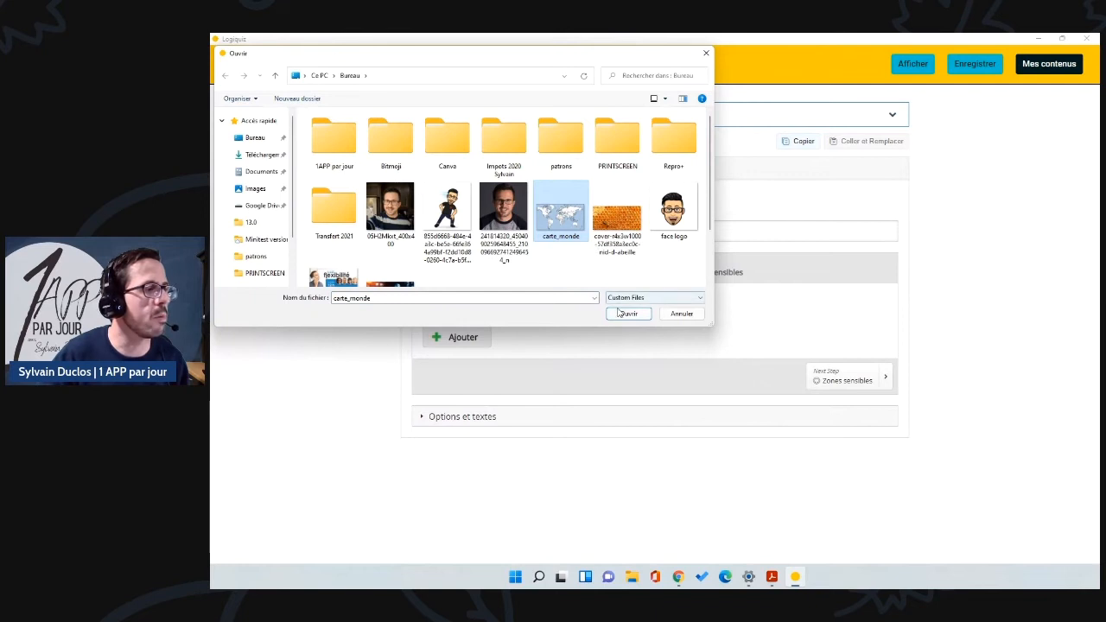
left_click(628, 315)
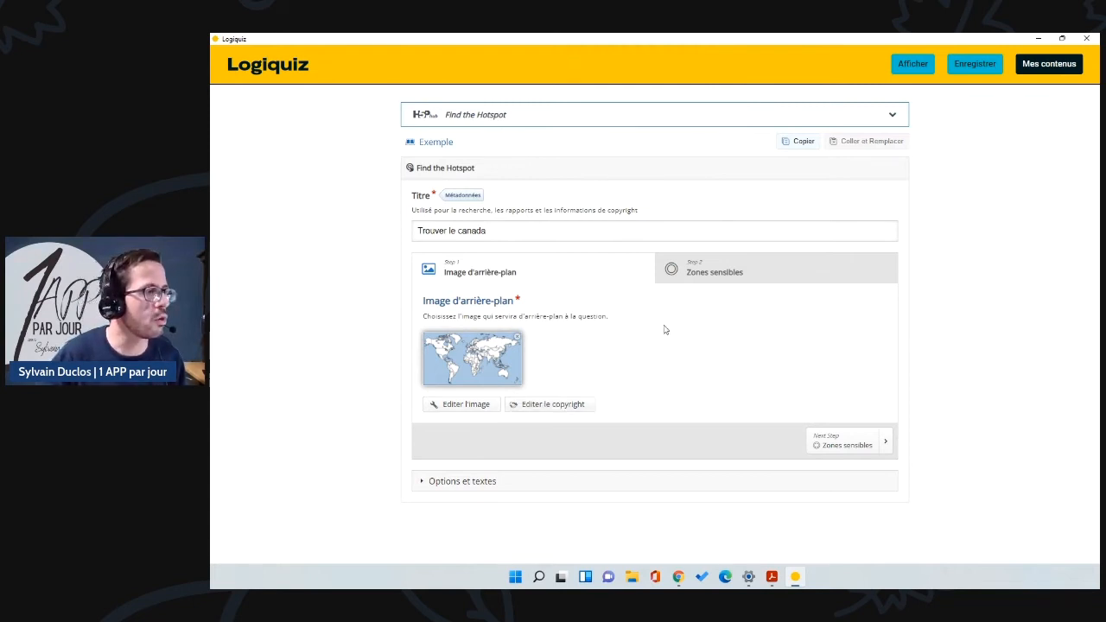
left_click(716, 277)
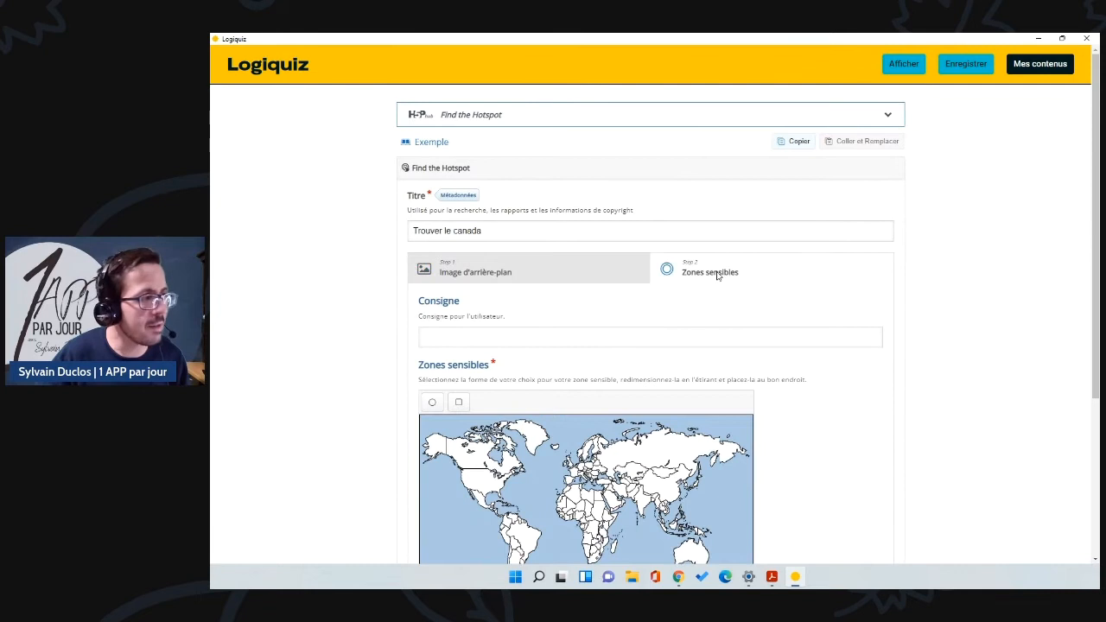
Step: Enter the player instruction 'Trouve le canada'
left_click(477, 343)
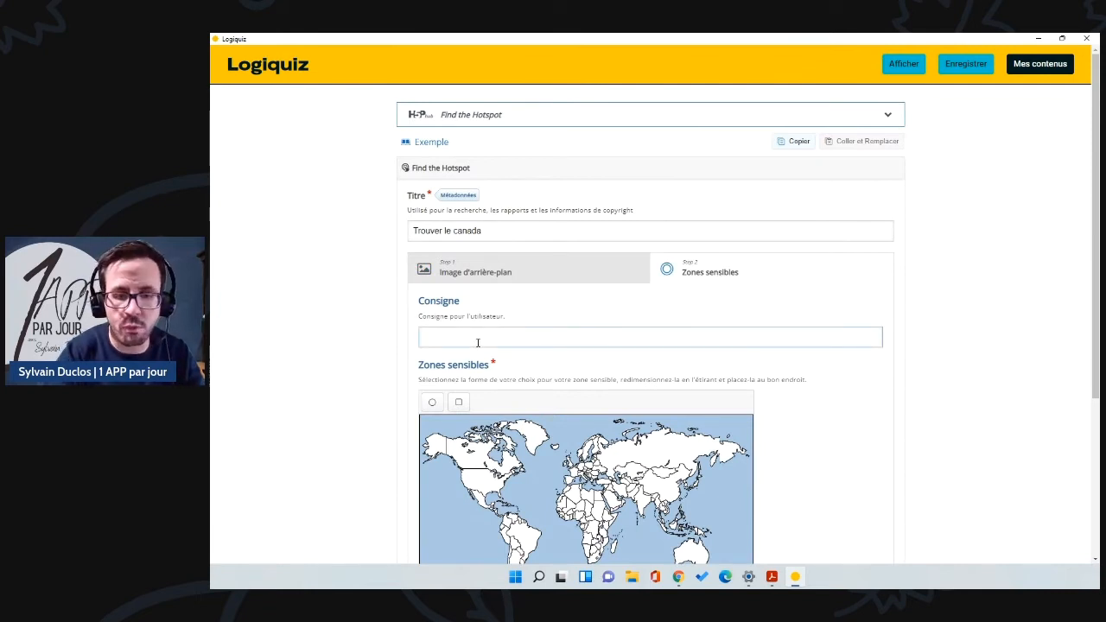
type("Trouve le canada")
scroll(477, 343, "down", 1)
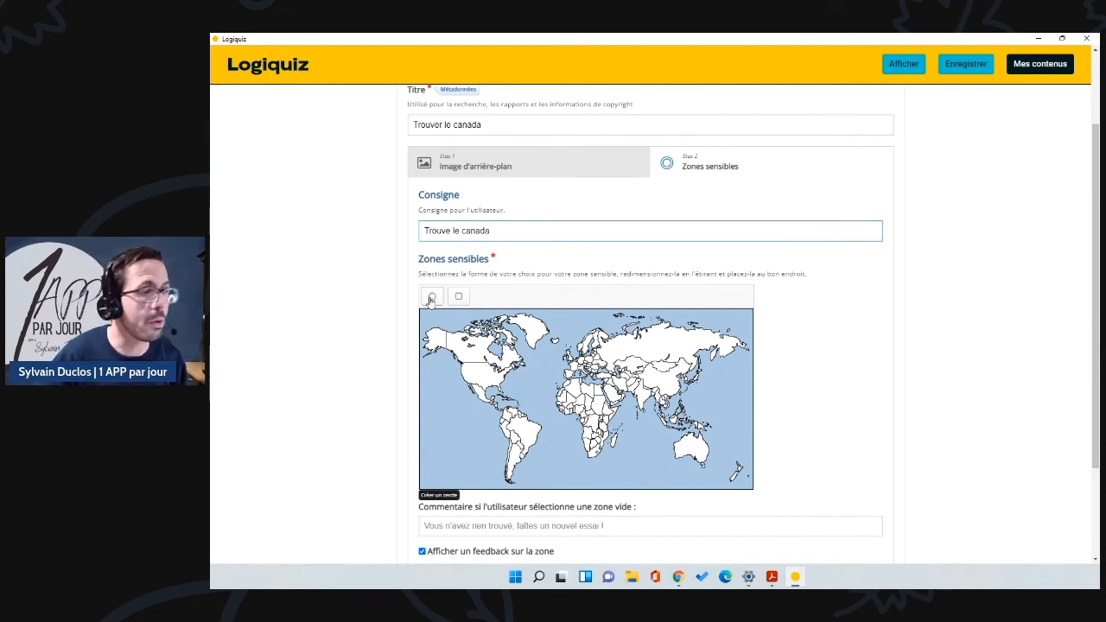
scroll(504, 315, "down", 1)
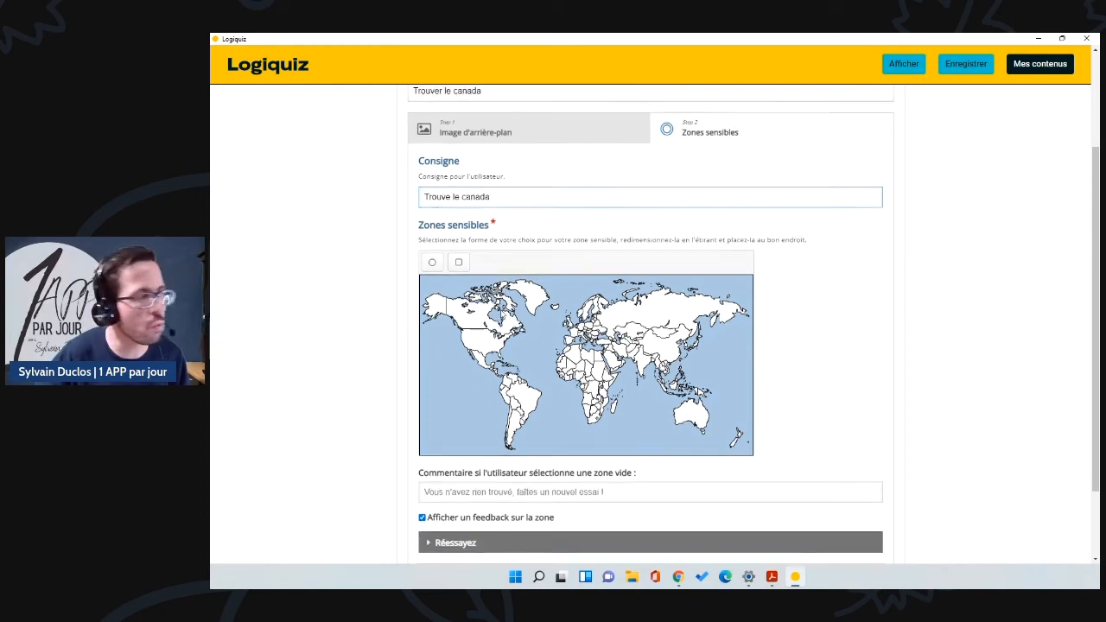
Step: Add a correct rectangle hotspot with feedback 'Bravo, tu as trouvé !' and place it on Canada
left_click(458, 243)
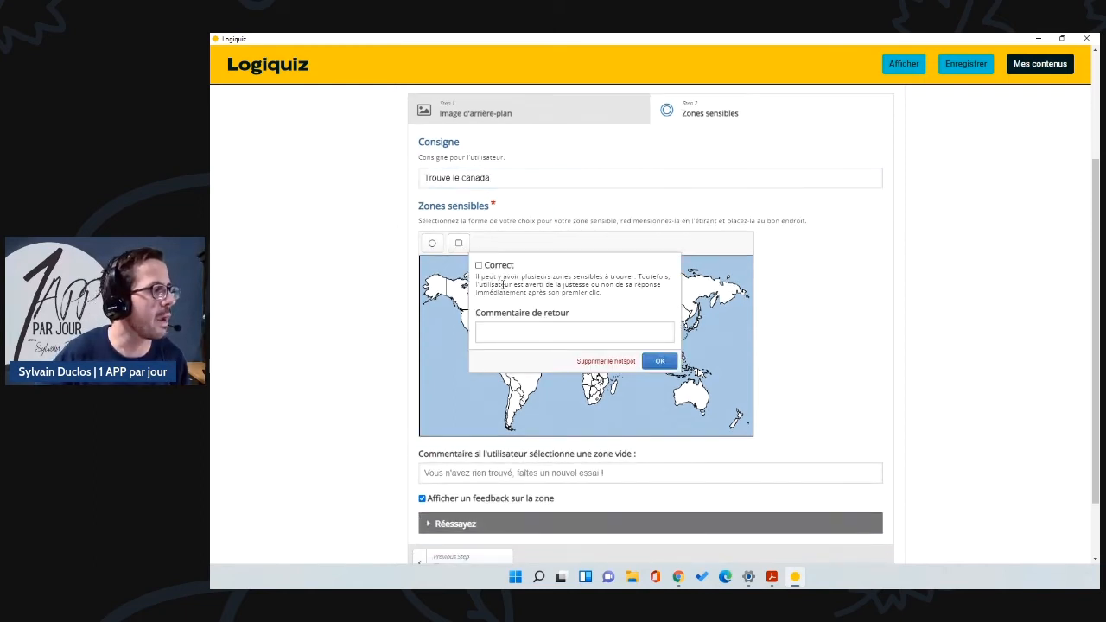
left_click(479, 265)
left_click(500, 330)
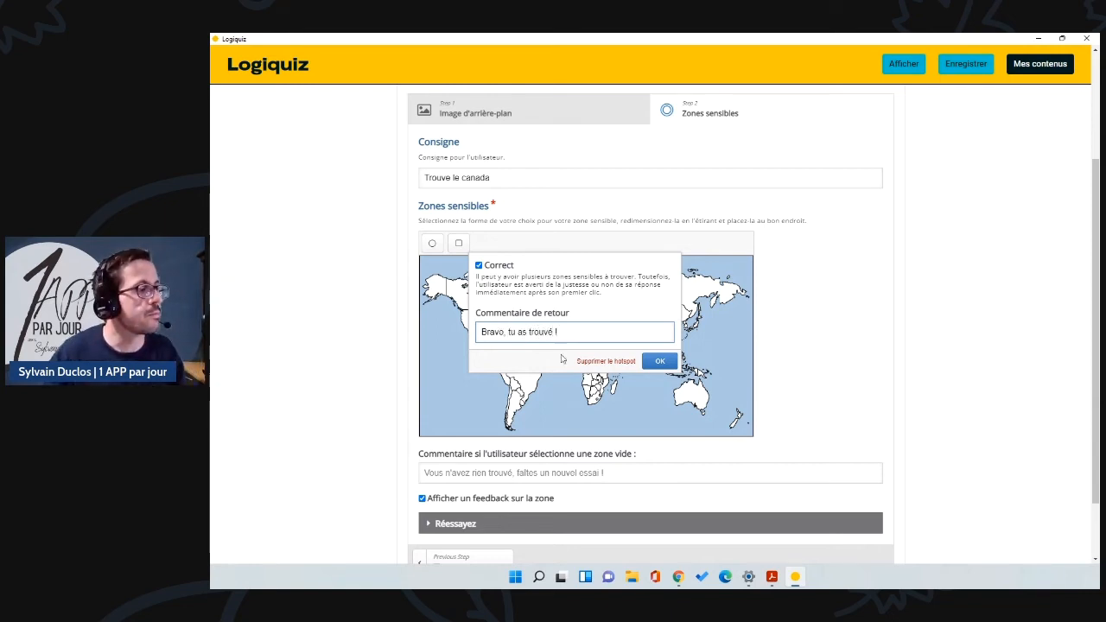
left_click(660, 361)
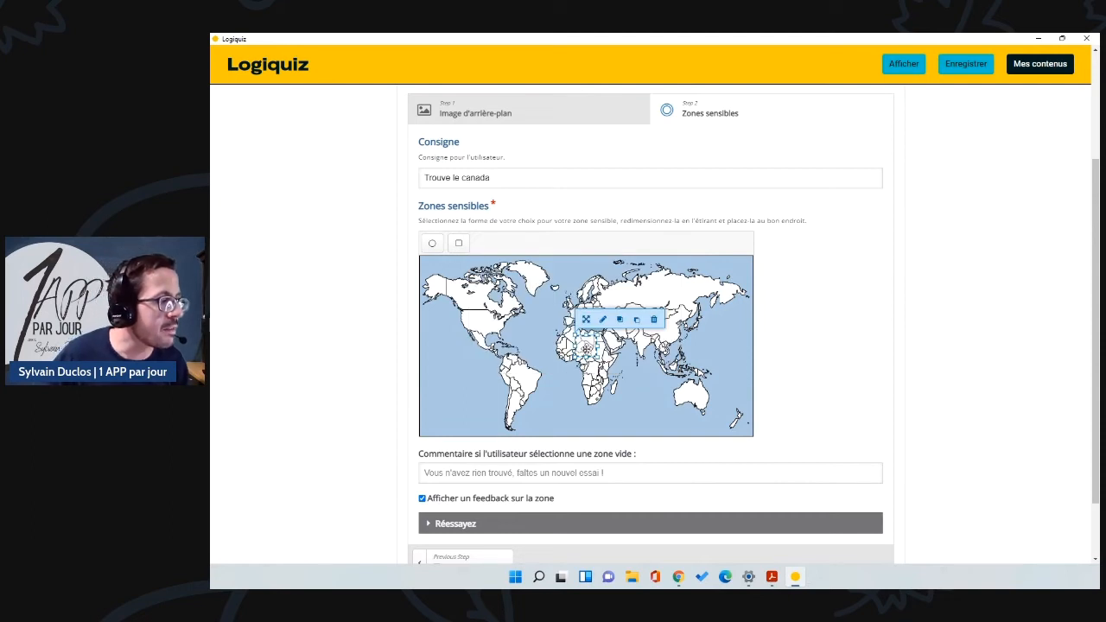
left_click_drag(588, 350, 527, 321)
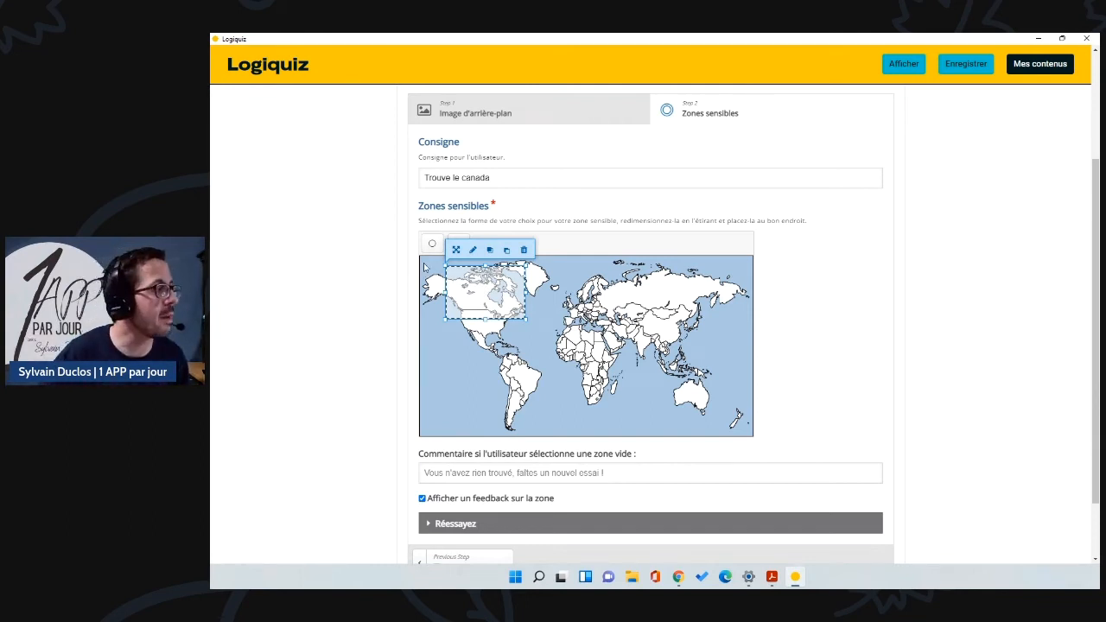
Step: Add a circle hotspot and position it over western Canada
left_click(431, 245)
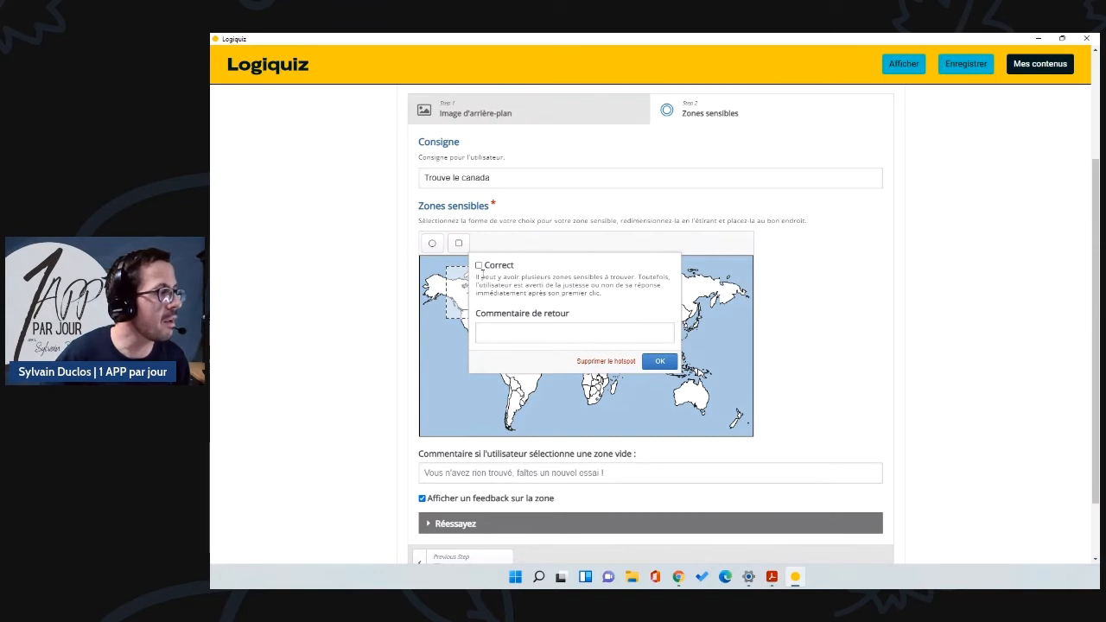
left_click(660, 360)
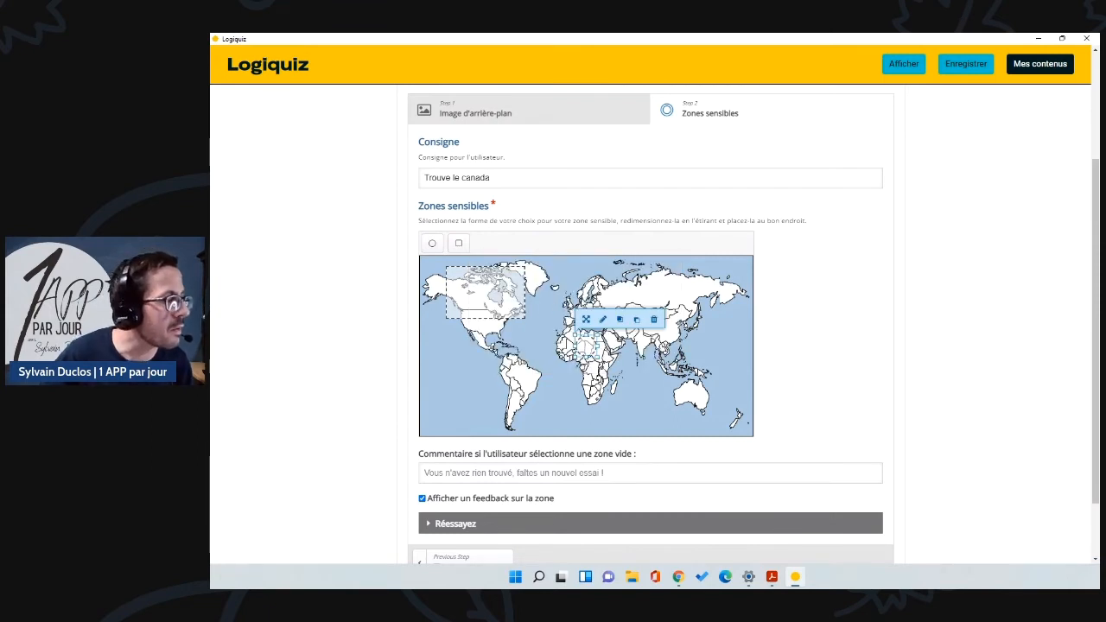
left_click_drag(587, 350, 450, 309)
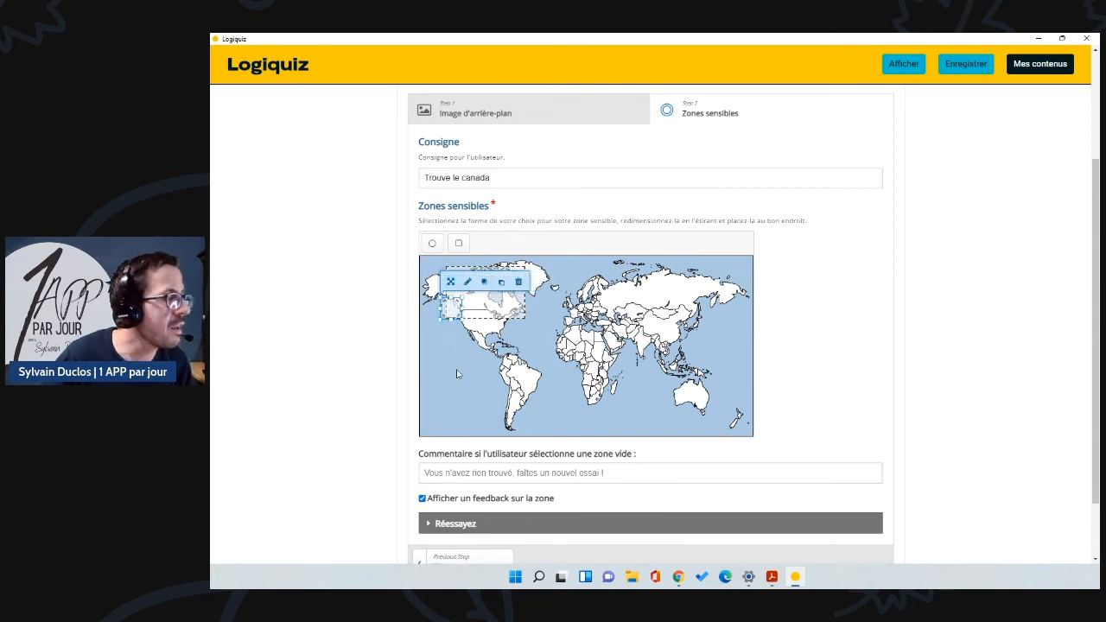
left_click(458, 374)
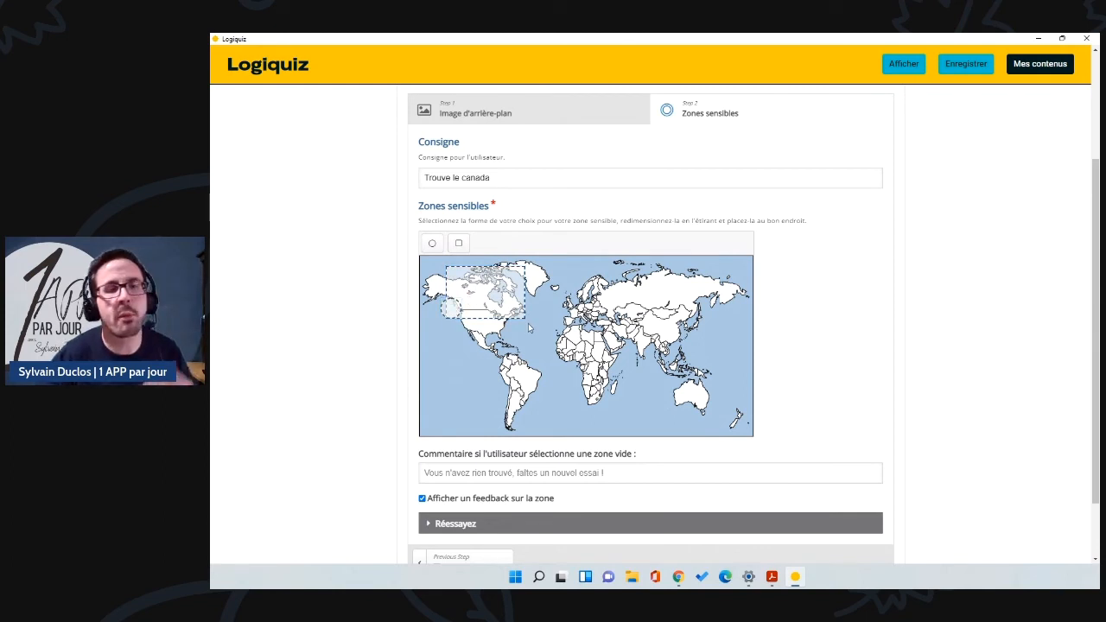
Step: Set the empty-zone comment to 'Mauvaise zone'
scroll(542, 320, "down", 2)
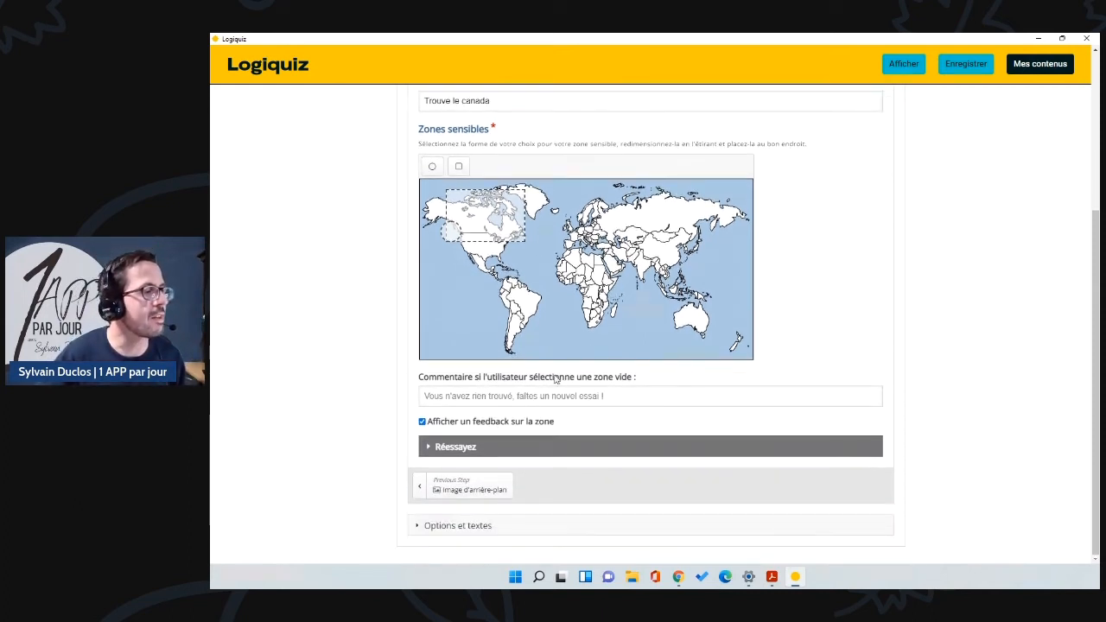
left_click(479, 399)
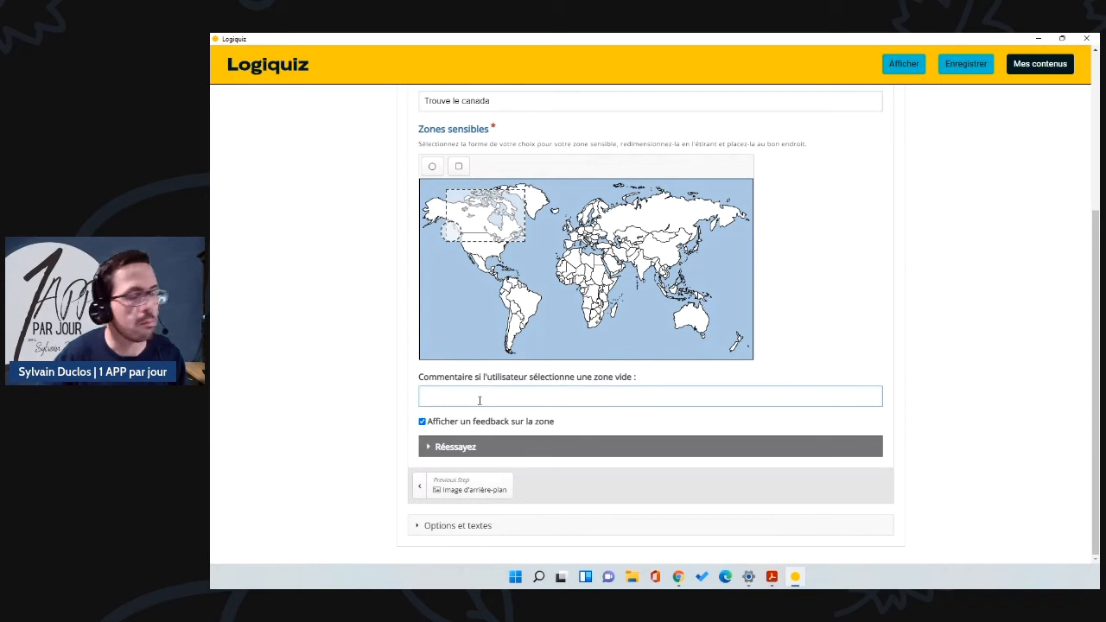
type("Mauvaise zone")
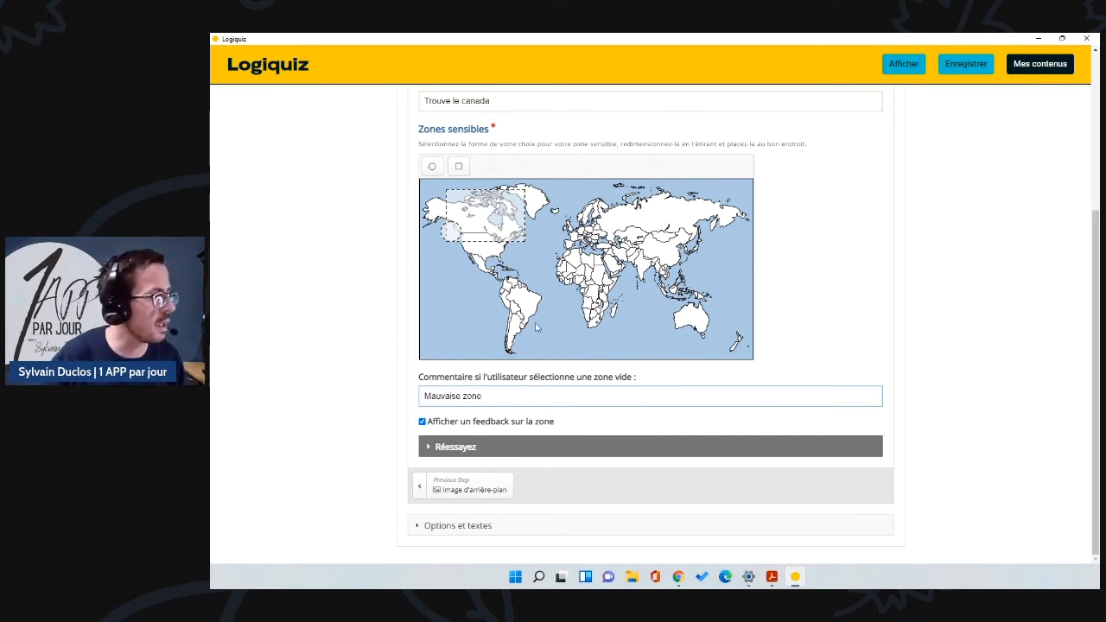
Step: Expand the Réessayez button and Options et textes settings
left_click(429, 447)
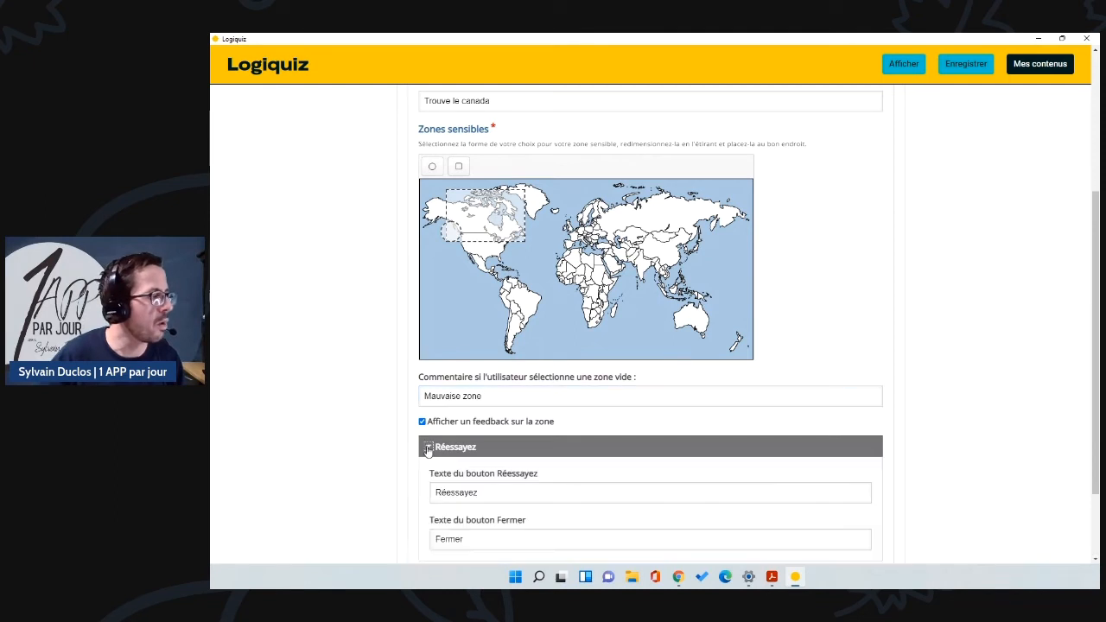
scroll(437, 449, "down", 1)
scroll(437, 449, "down", 2)
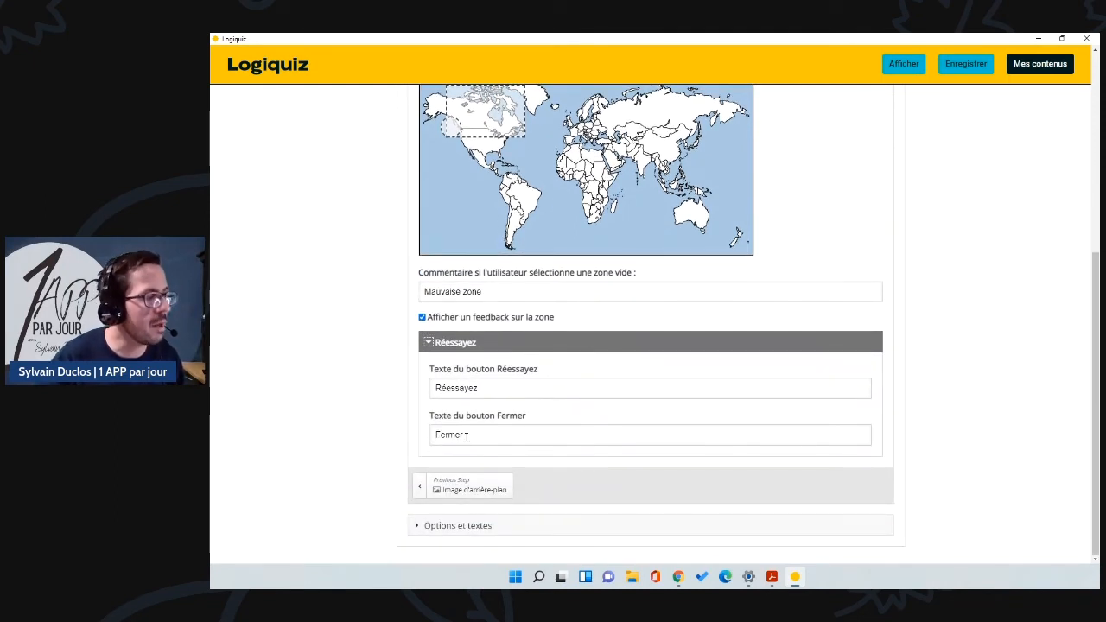
left_click(419, 526)
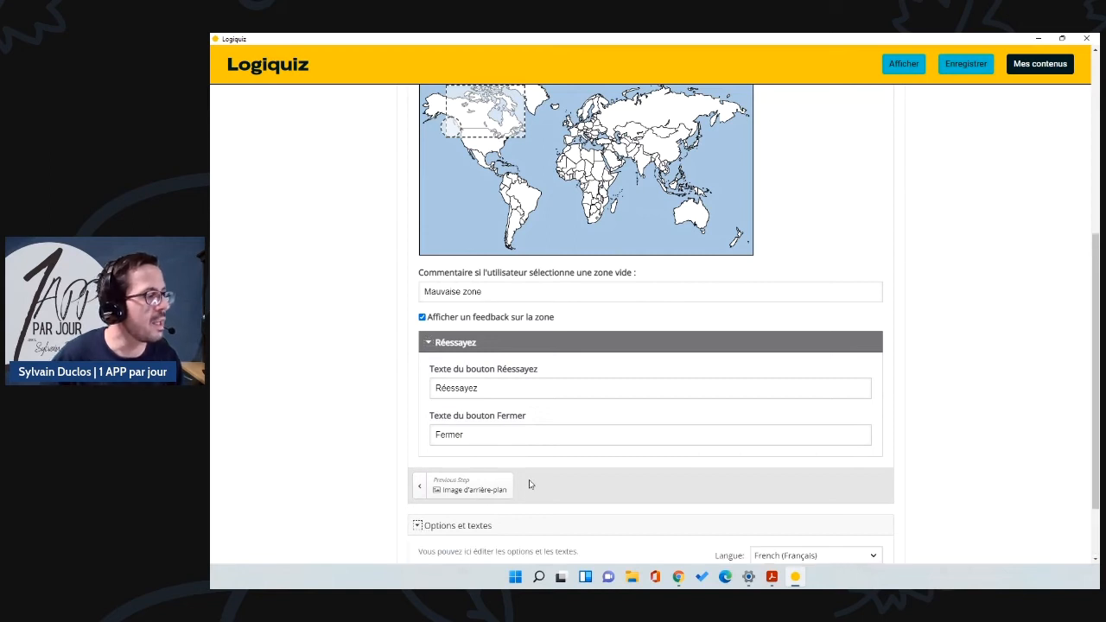
scroll(529, 484, "down", 1)
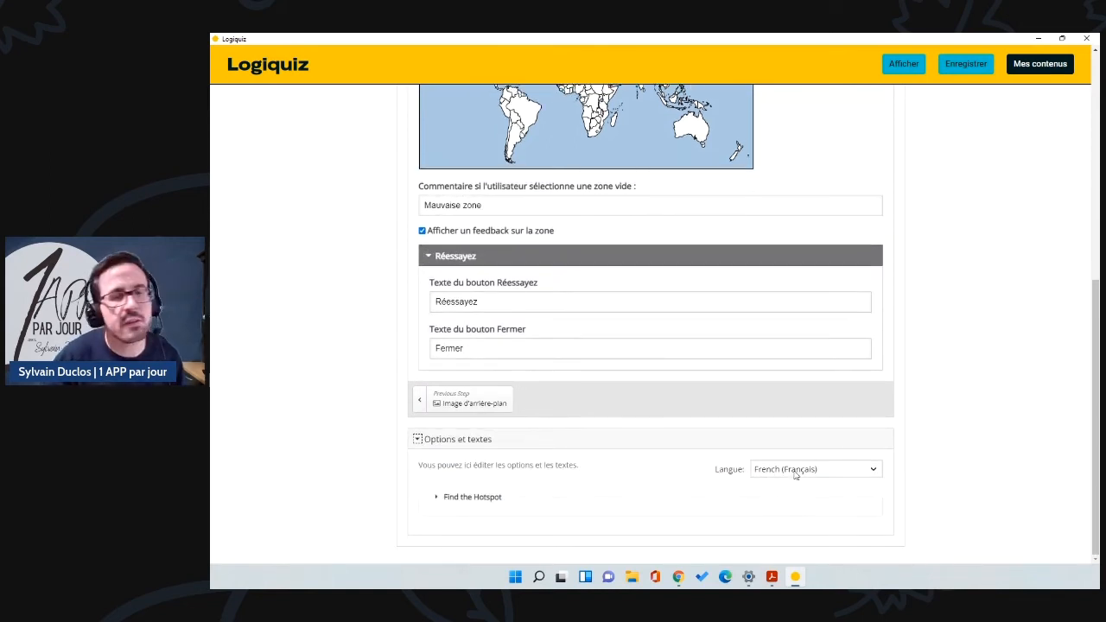
scroll(790, 445, "up", 6)
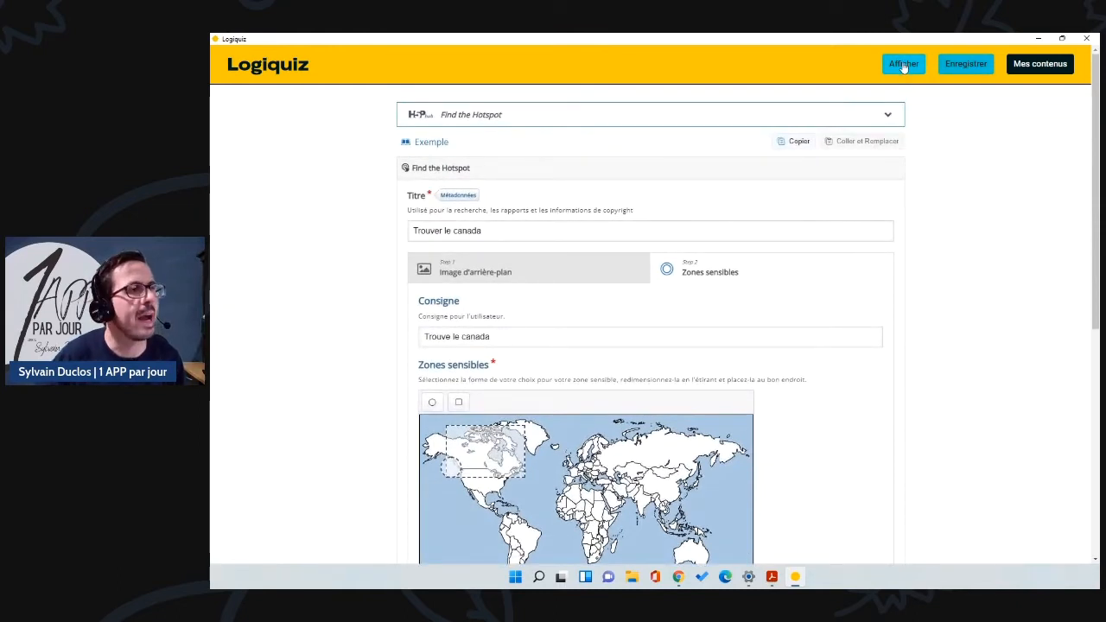
Step: Preview the quiz, trying Russia then Canada, and go back to the saved contents list
left_click(903, 65)
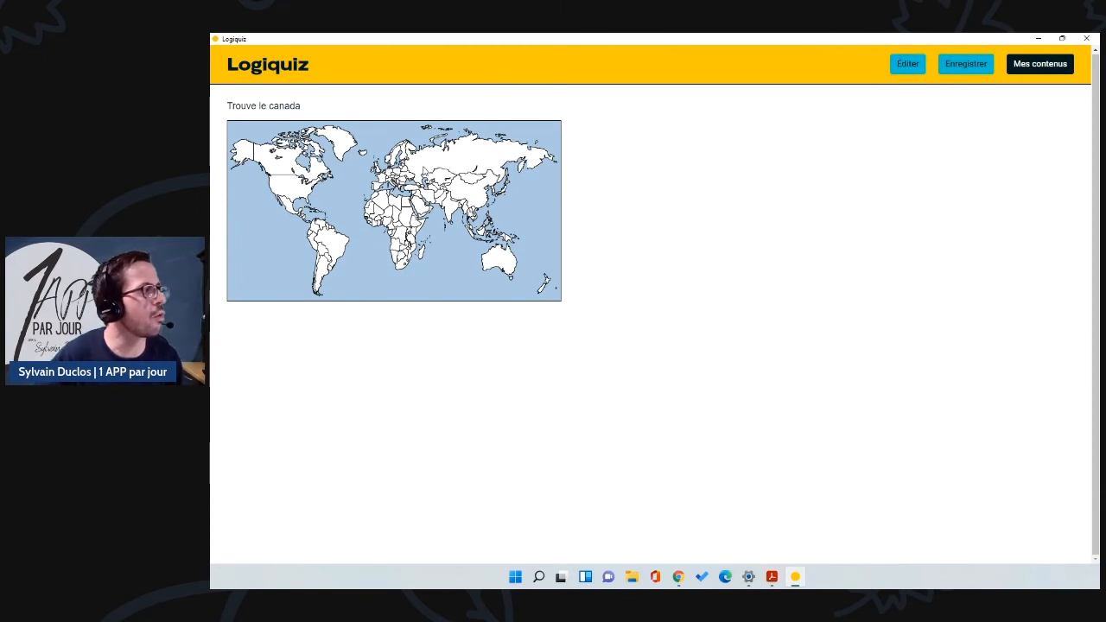
left_click(425, 169)
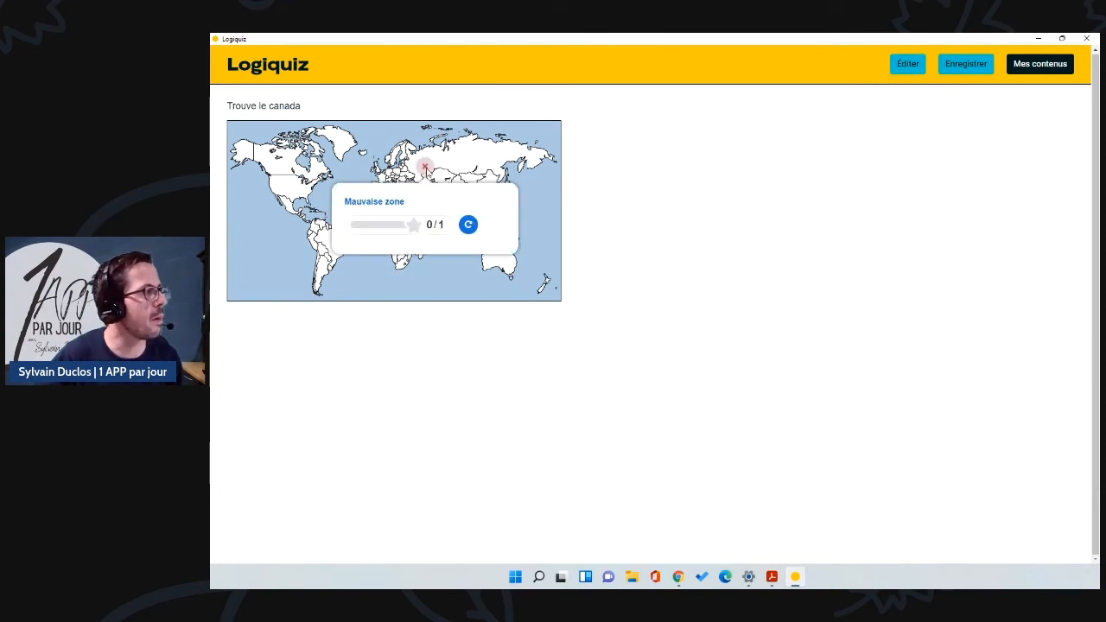
left_click(283, 163)
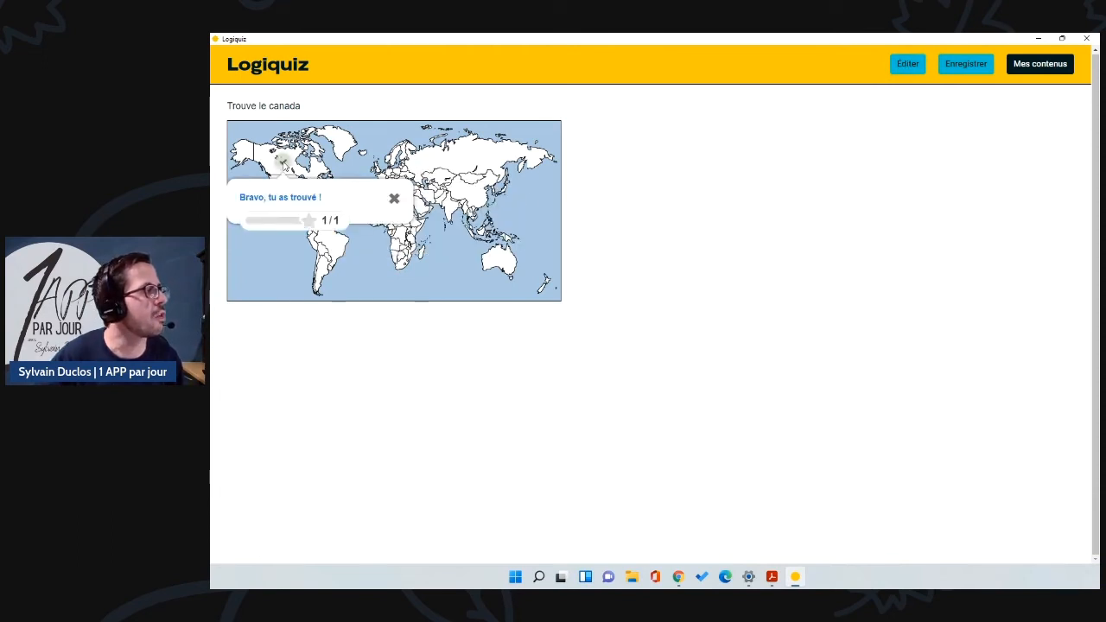
left_click(393, 199)
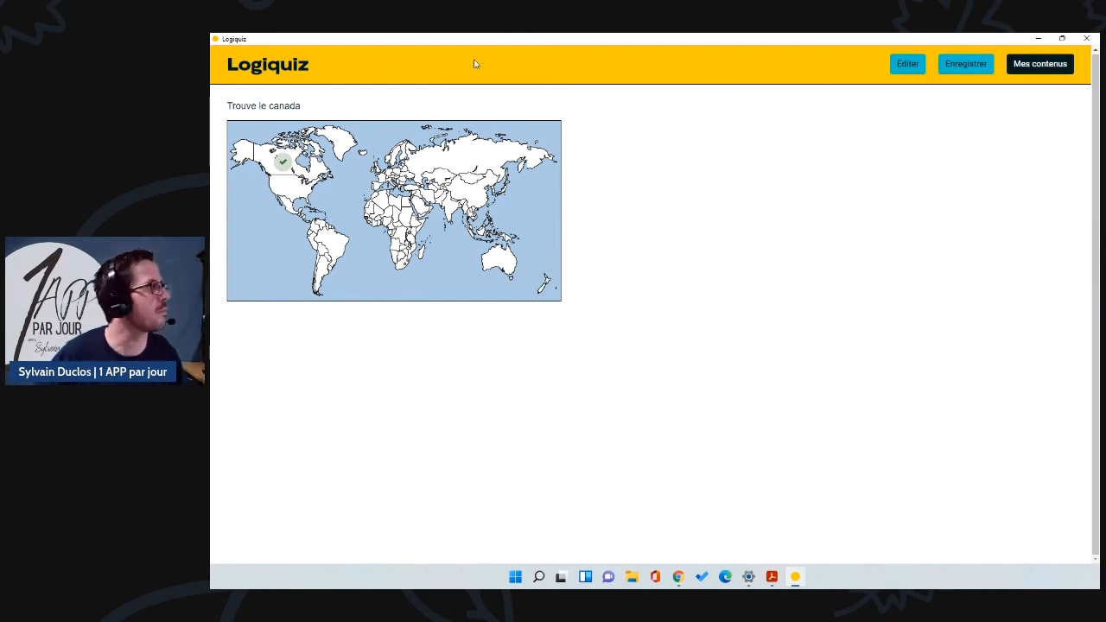
left_click(1041, 64)
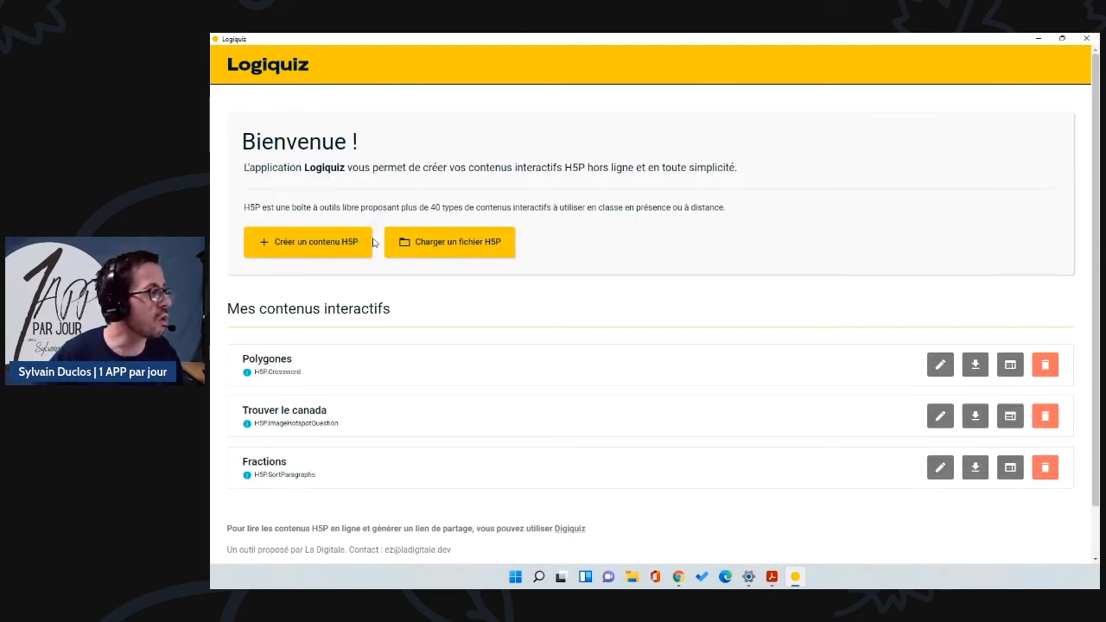
Step: Start a new H5P content using the Crossword activity type
left_click(344, 244)
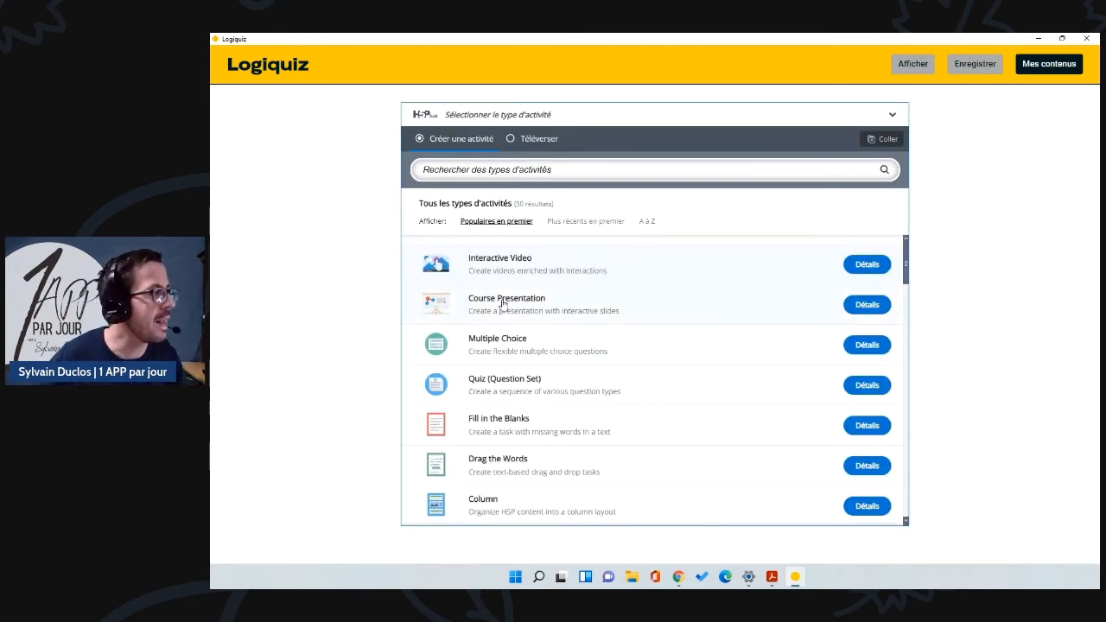
scroll(518, 319, "down", 10)
scroll(531, 332, "down", 10)
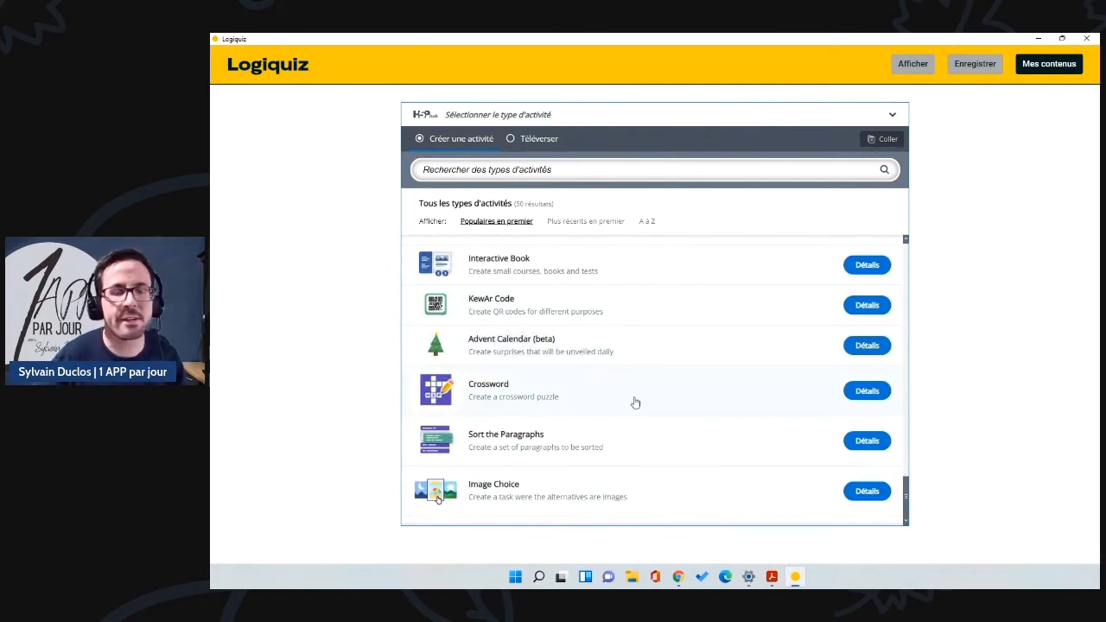
left_click(721, 394)
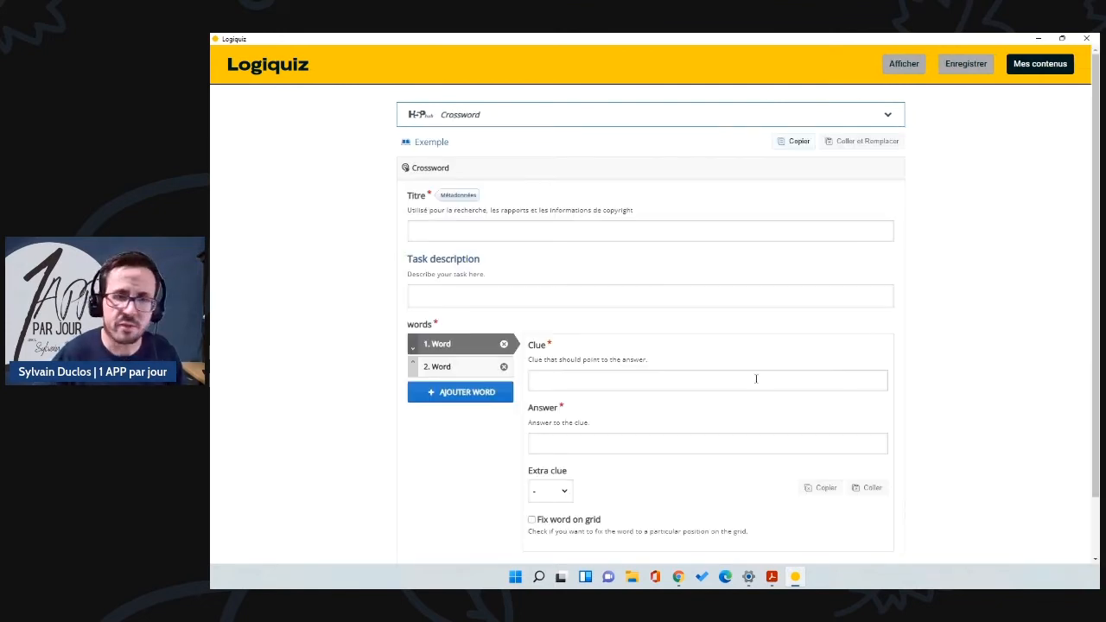
Step: Title the crossword 'Polygones' with the task description 'Nomme les polygones selon leur nombre'
left_click(446, 231)
type("Polygones")
left_click(449, 303)
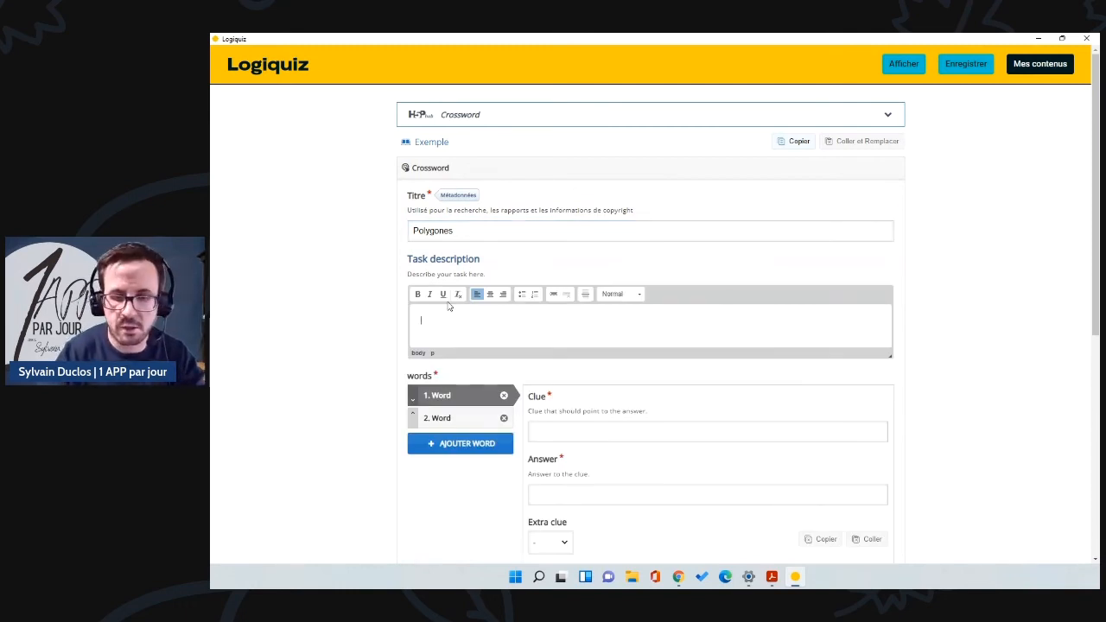
type("Nomme les polygones selon")
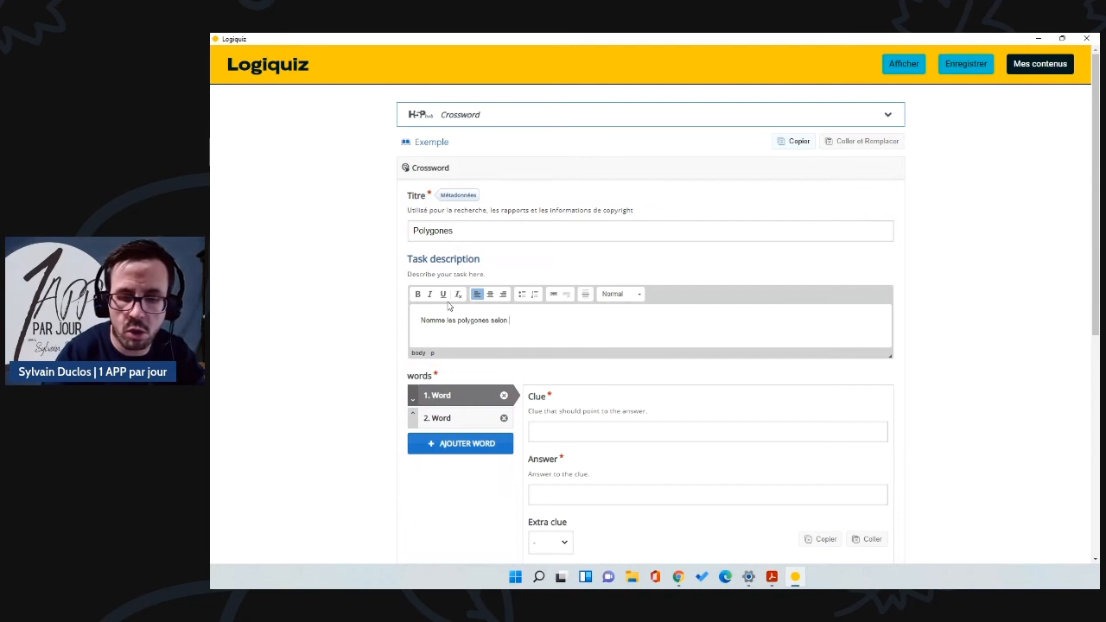
type(" leur nombre de côtés")
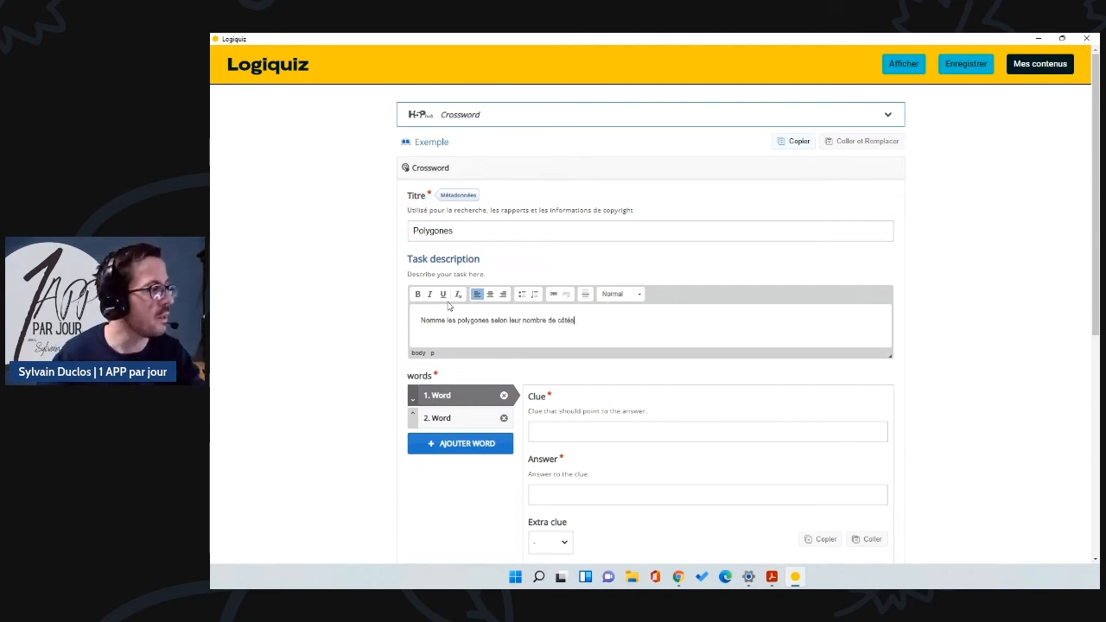
Step: Enter the first word's clue '5 côtés' with answer pentagone, leaving no extra clue
scroll(504, 363, "down", 2)
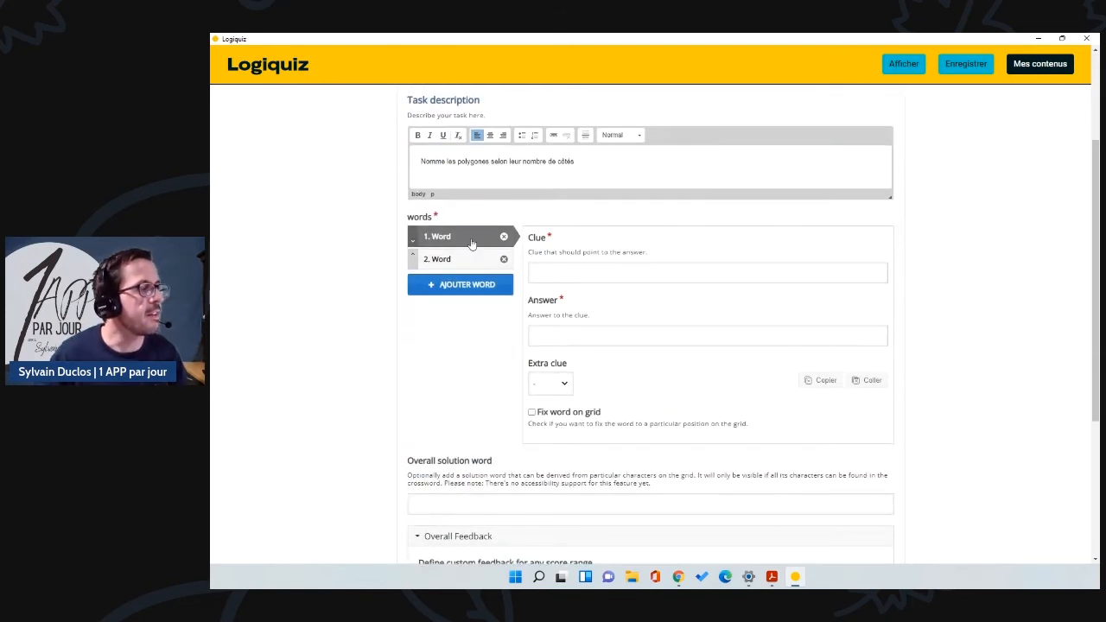
left_click(551, 270)
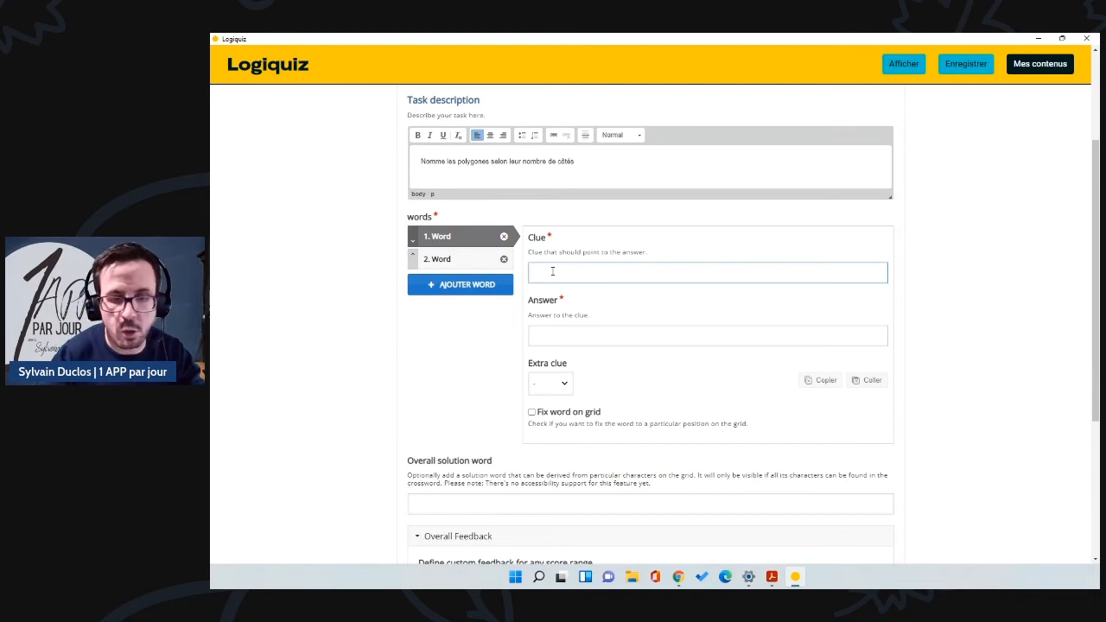
type("5 côt")
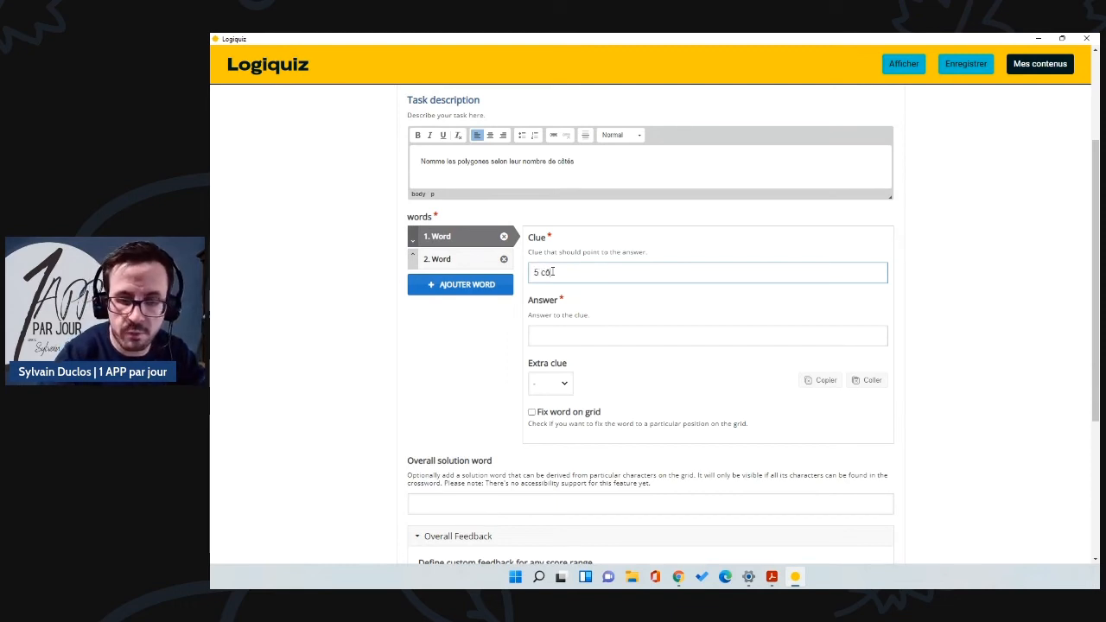
left_click(563, 340)
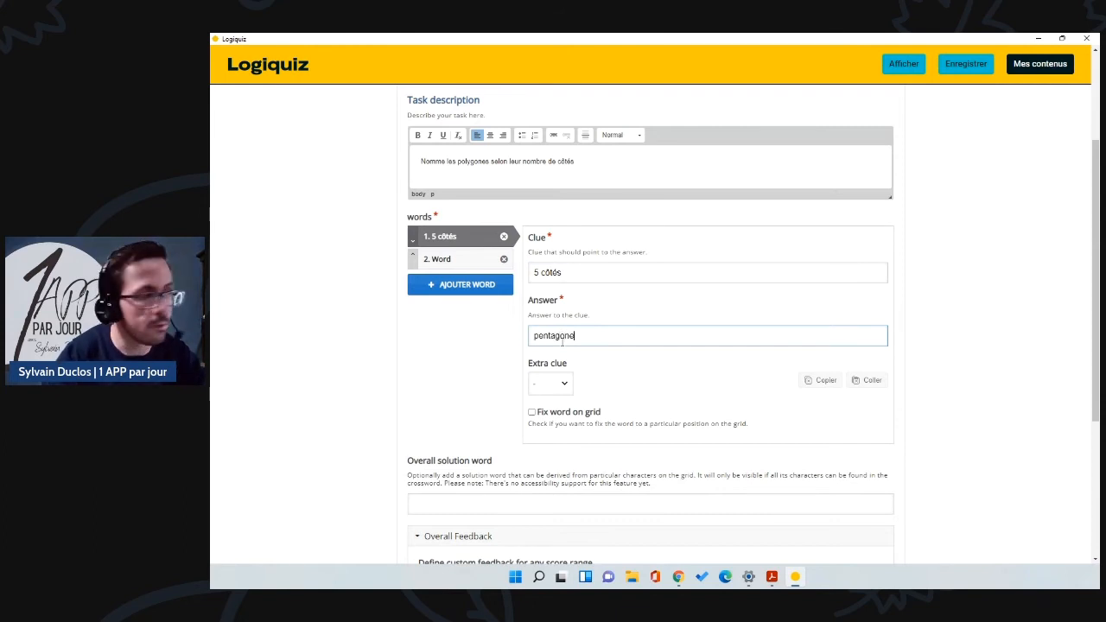
left_click(565, 389)
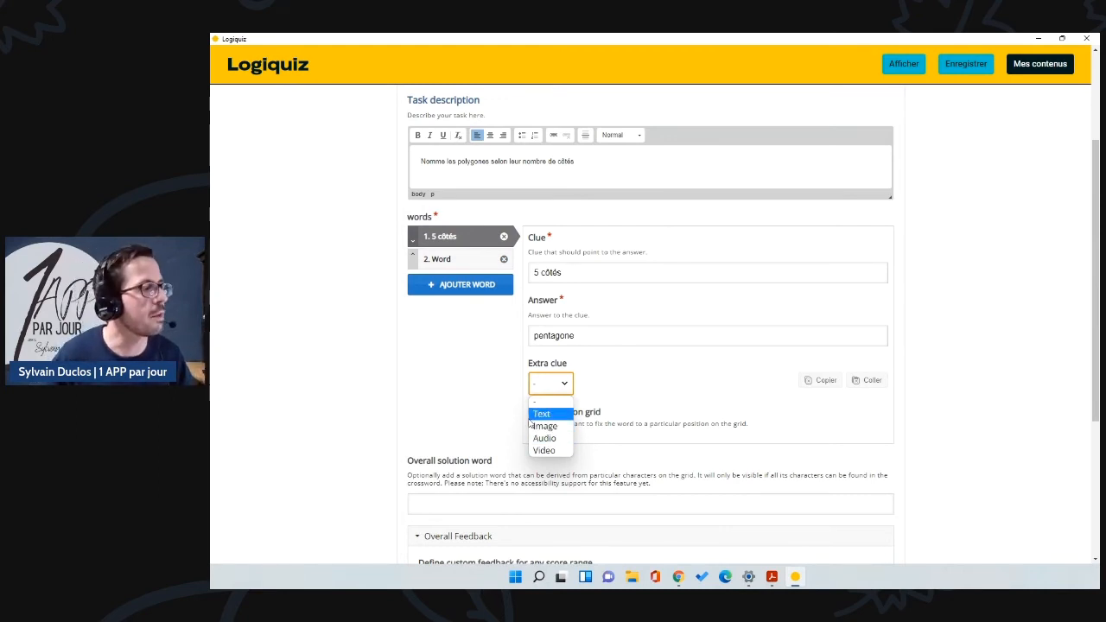
left_click(481, 384)
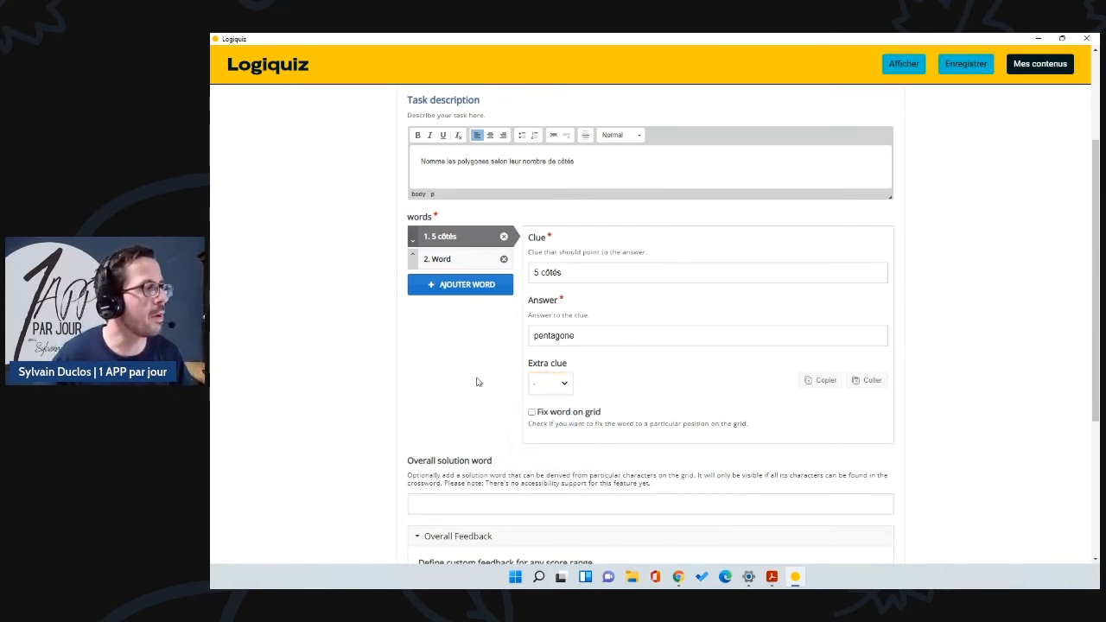
Step: Enter the second word's clue '6 côtés' and add an empty third word
left_click(469, 261)
left_click(575, 241)
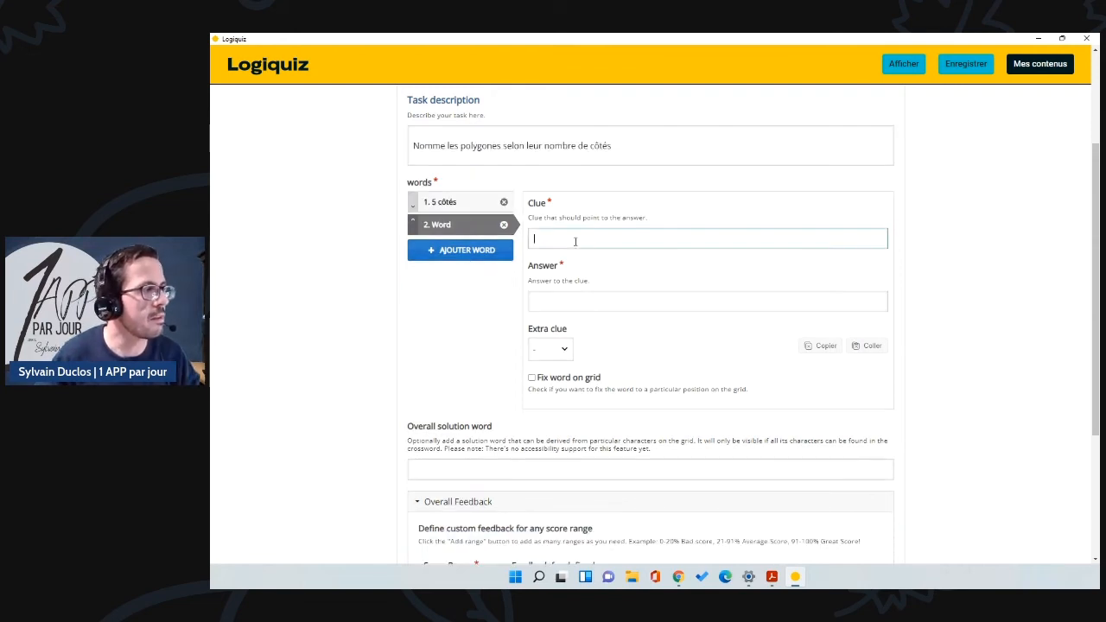
type("6 côtés")
left_click(544, 305)
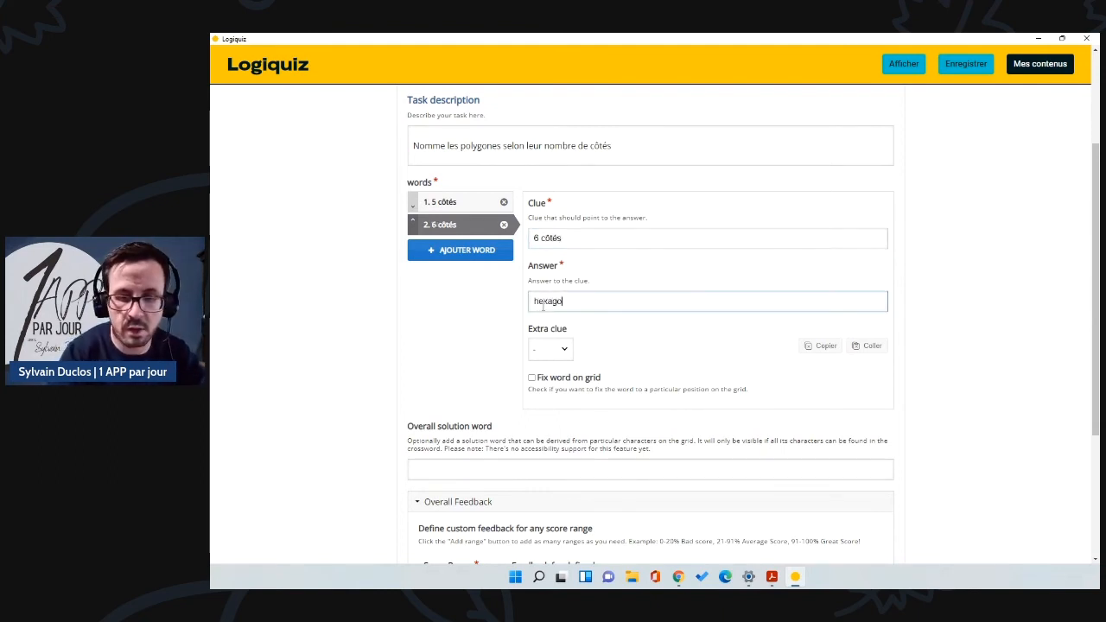
left_click(466, 252)
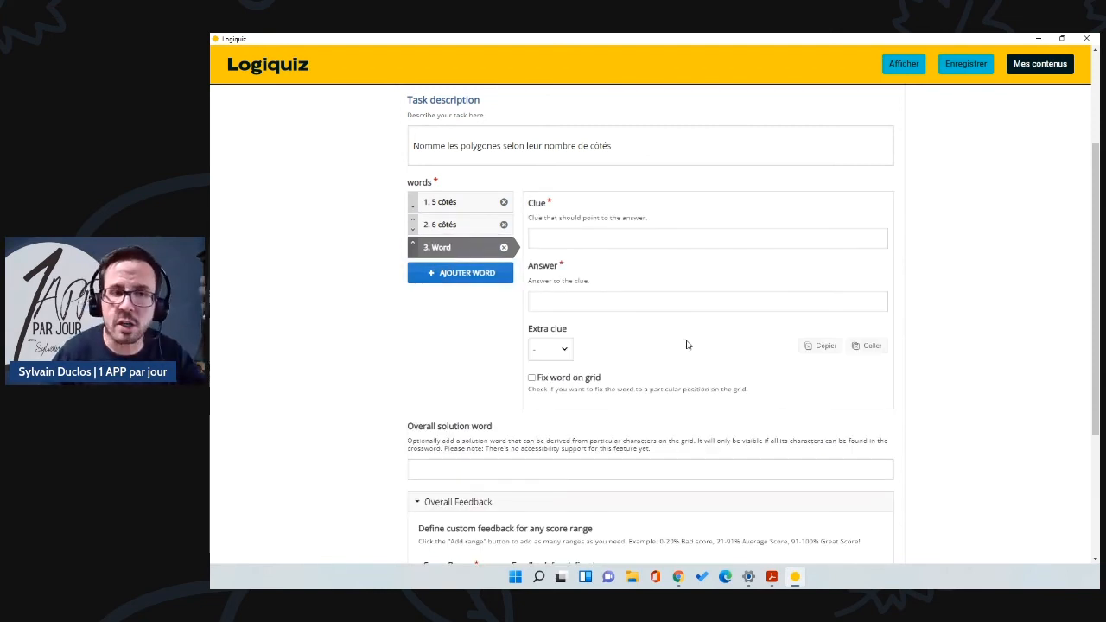
Step: Set the crossword theme's background image to the honeycomb photo
scroll(549, 347, "down", 2)
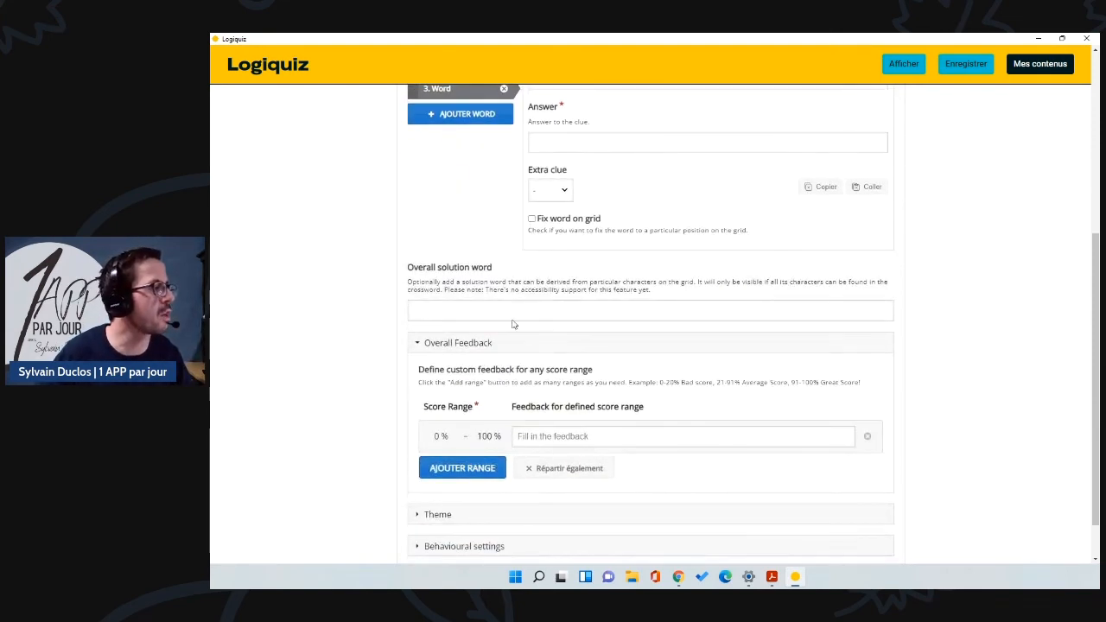
scroll(419, 295, "down", 1)
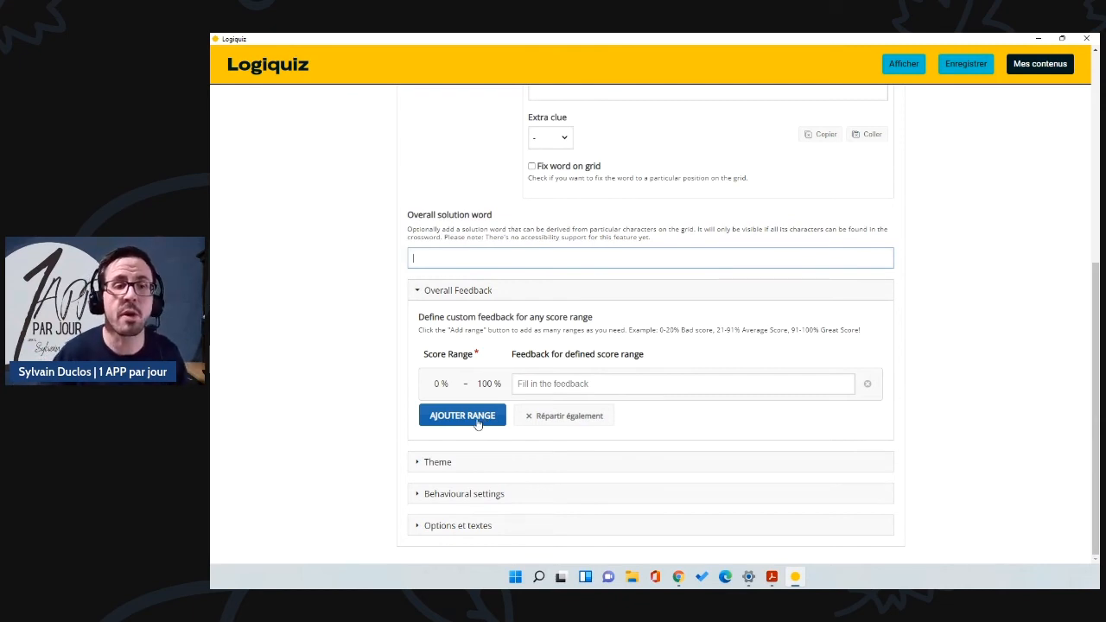
left_click(416, 463)
scroll(493, 422, "down", 3)
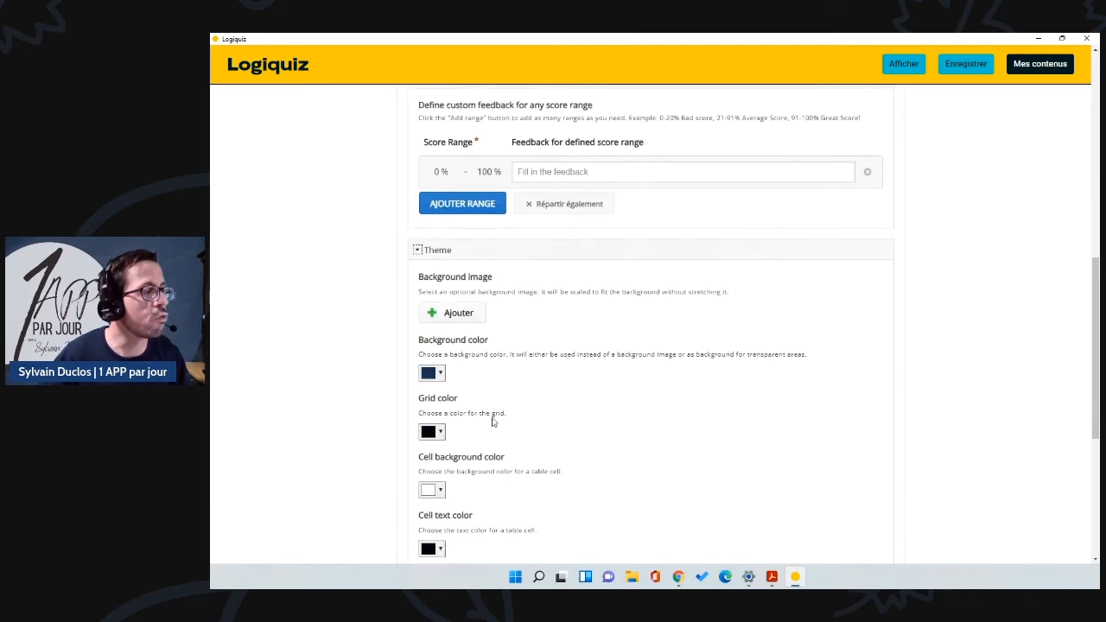
left_click(451, 315)
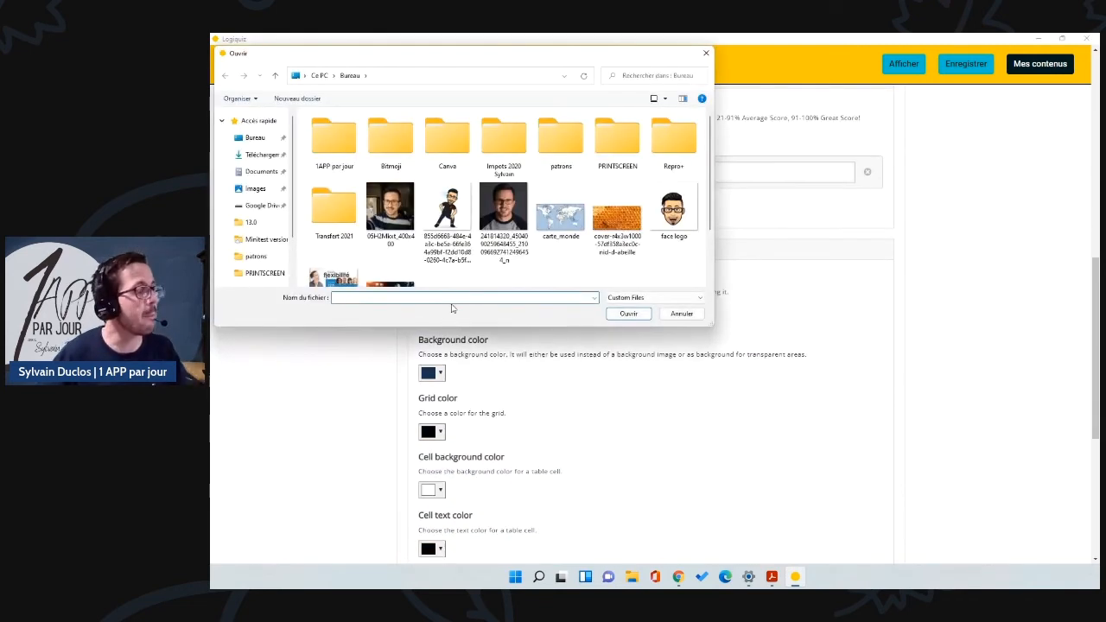
left_click(635, 222)
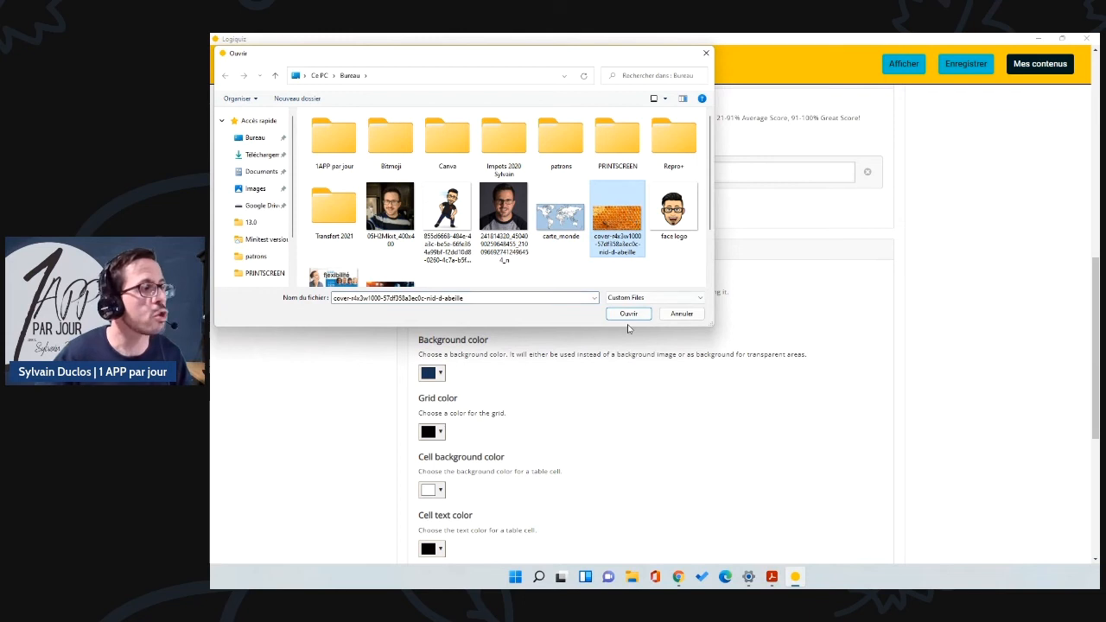
left_click(628, 315)
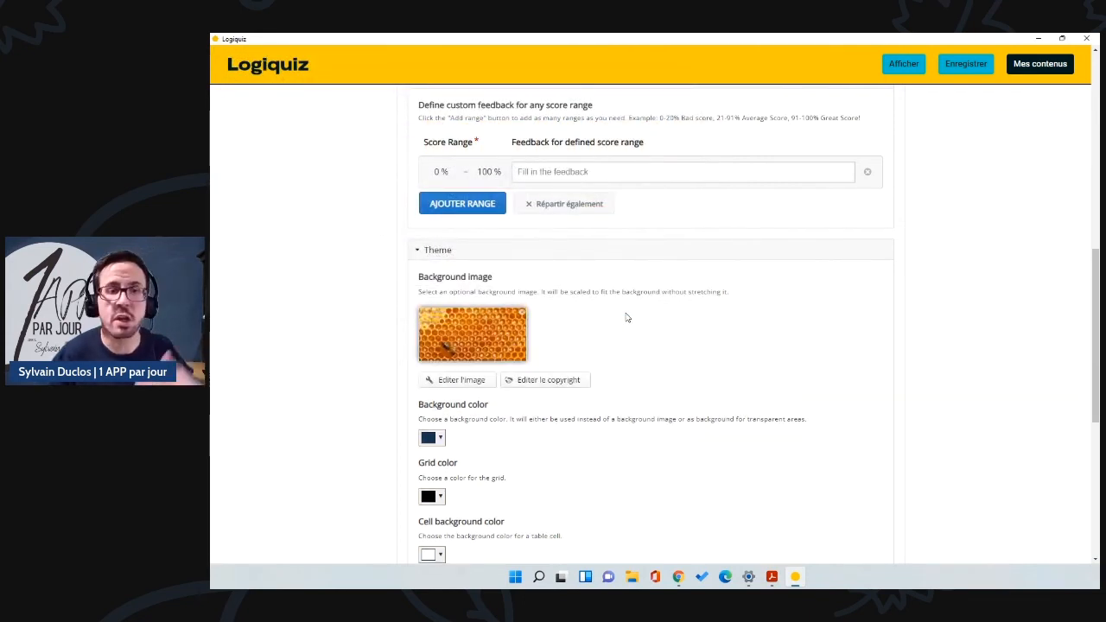
Step: Expand the Options et textes section
scroll(592, 350, "down", 1)
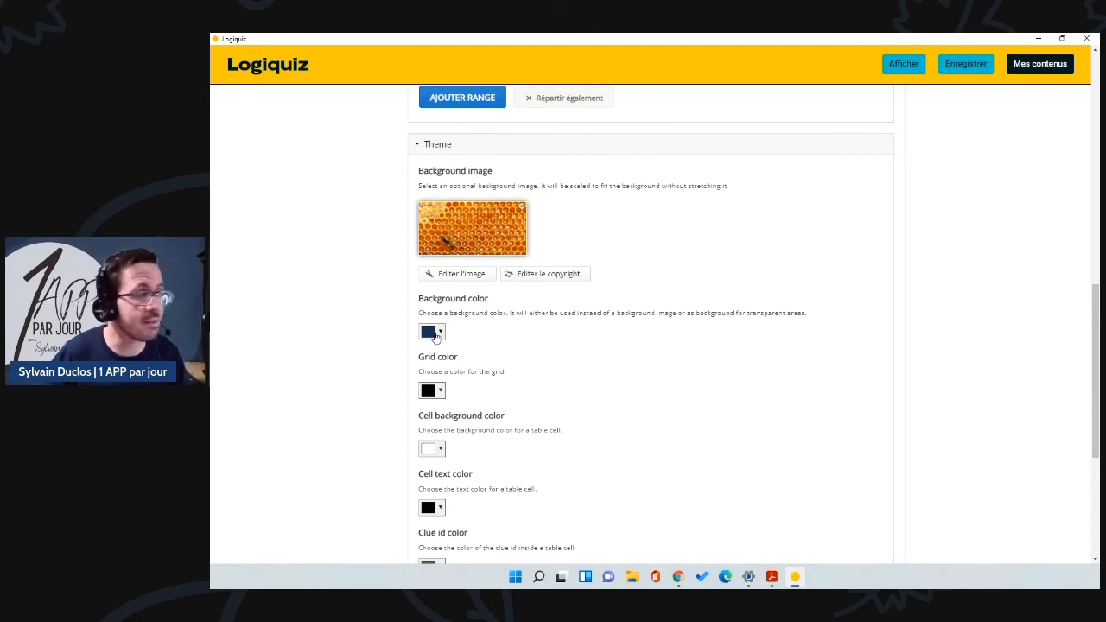
scroll(434, 335, "down", 1)
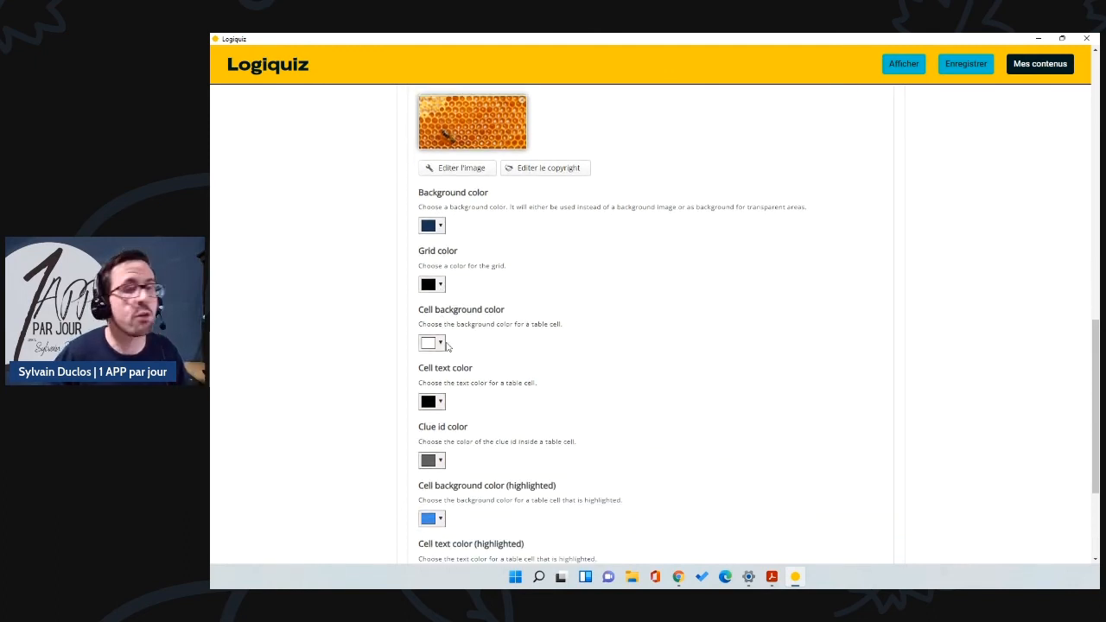
scroll(449, 349, "down", 2)
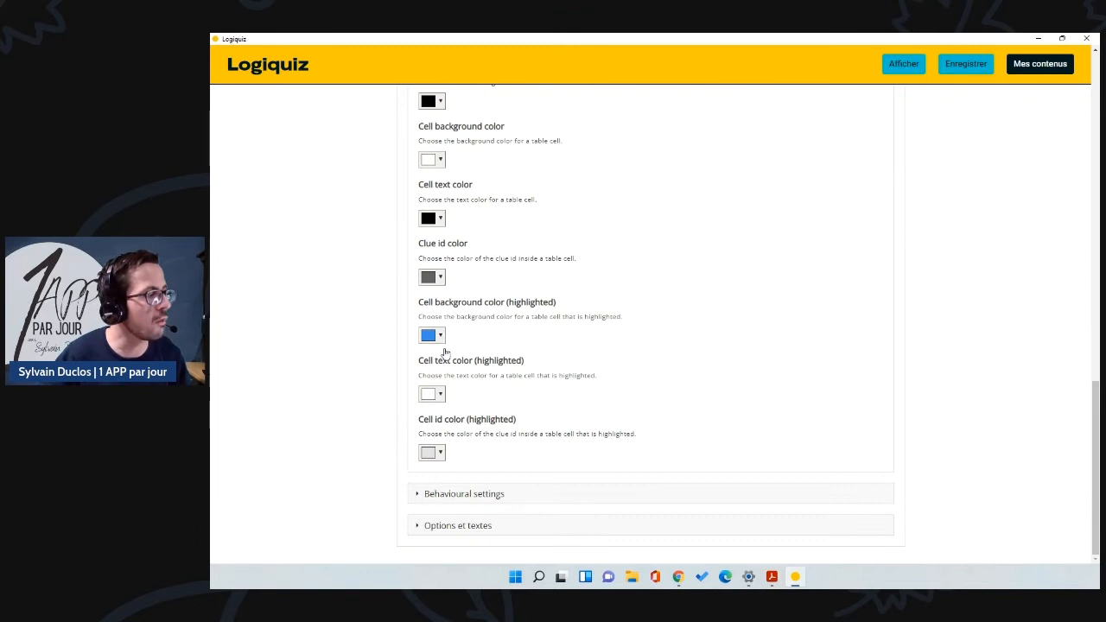
left_click(447, 495)
left_click(416, 526)
scroll(560, 449, "down", 1)
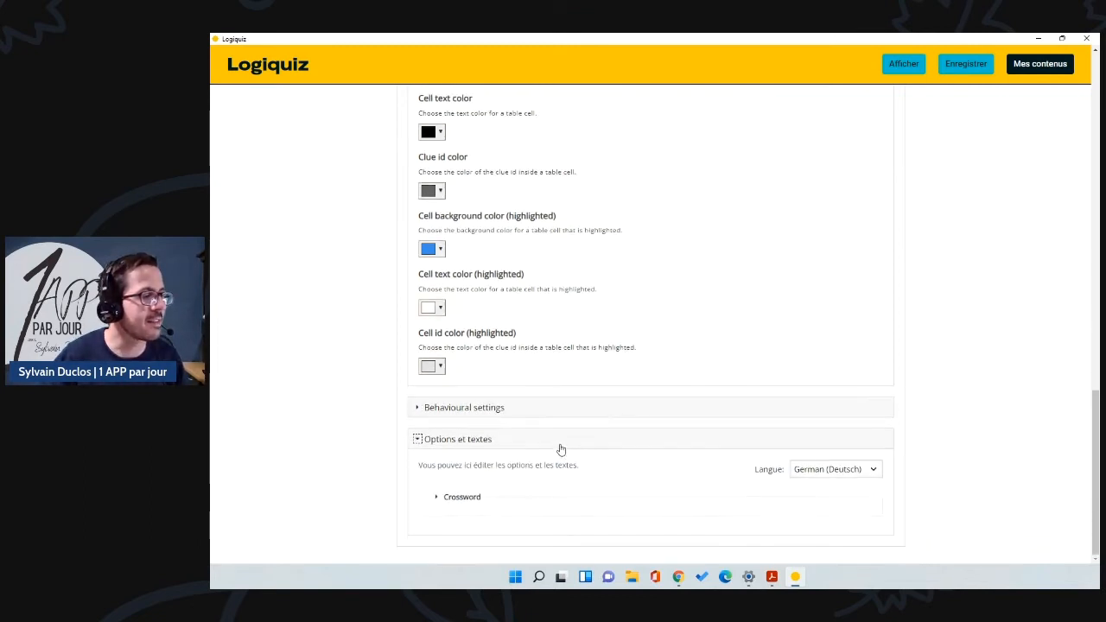
Step: Switch the crossword's interface texts to English
left_click(842, 467)
left_click(823, 539)
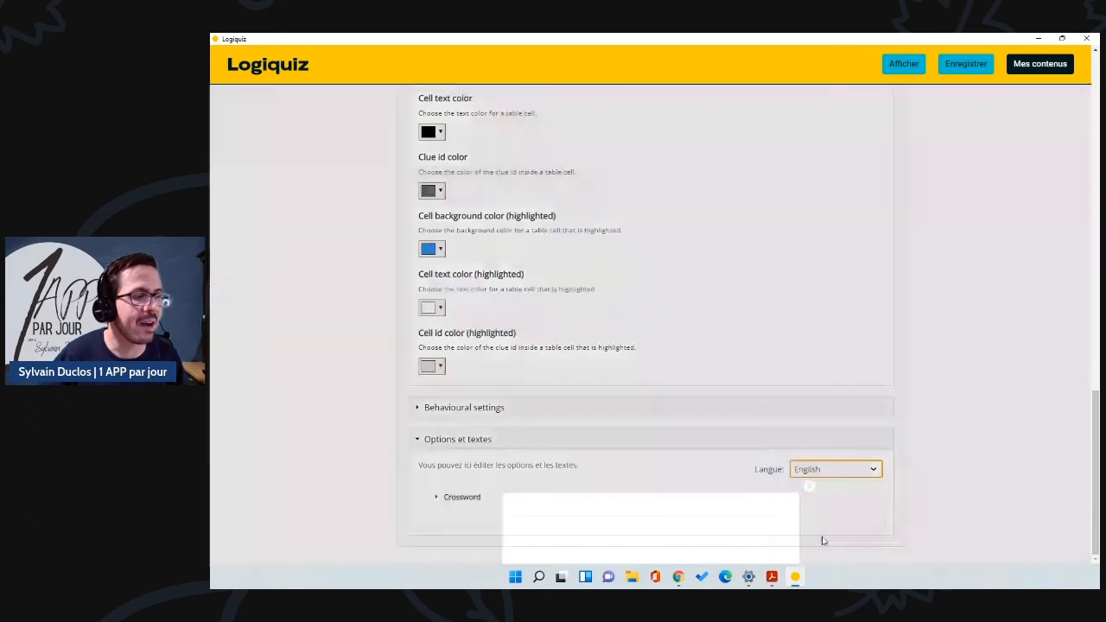
left_click(750, 539)
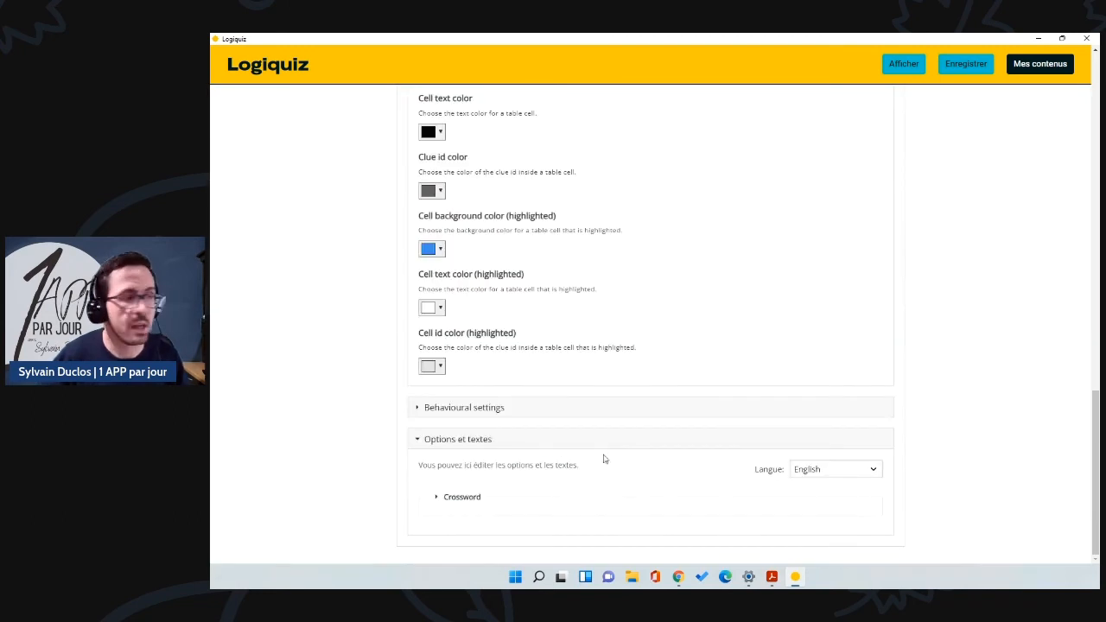
Step: Rename the Across label to 'Horizontal' and the Down label to 'Vertical'
left_click(451, 499)
scroll(482, 475, "down", 1)
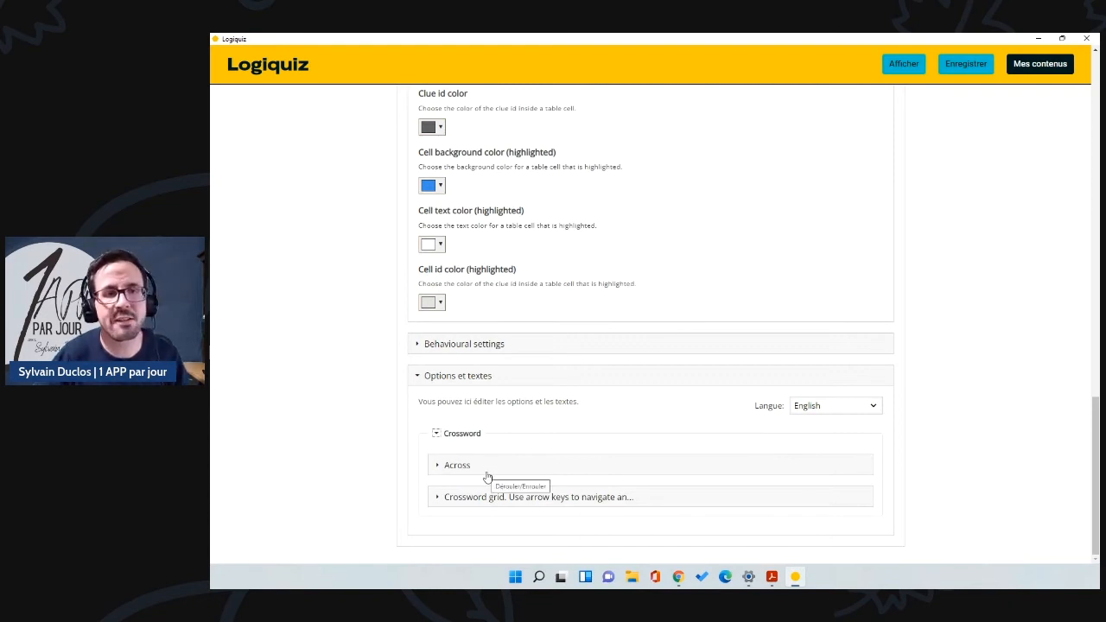
left_click(481, 473)
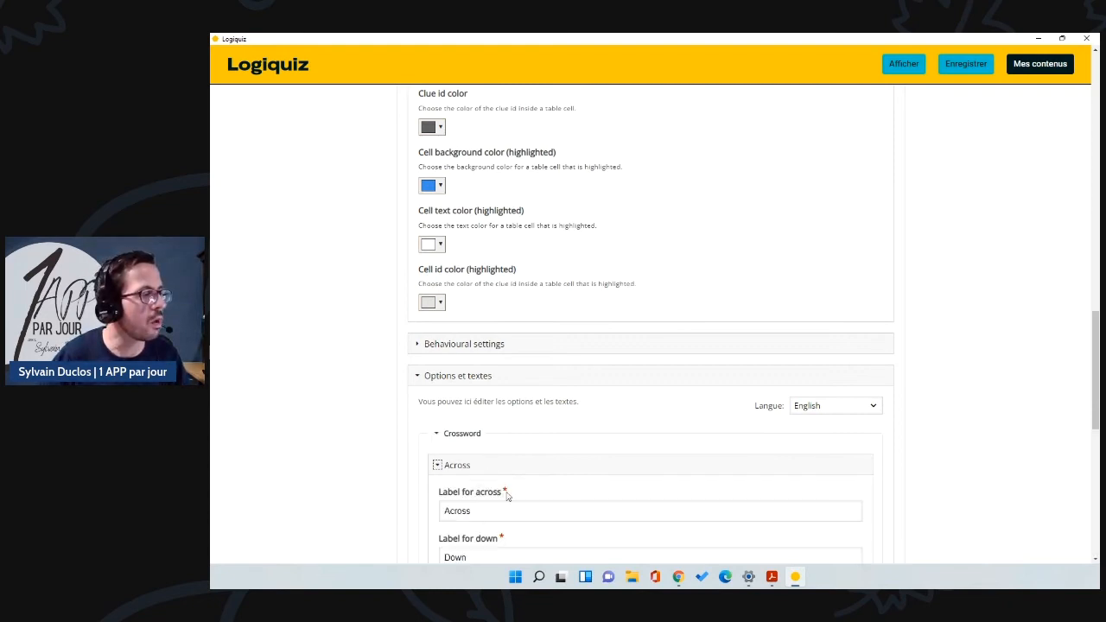
scroll(480, 381, "down", 3)
left_click_drag(475, 300, 435, 304)
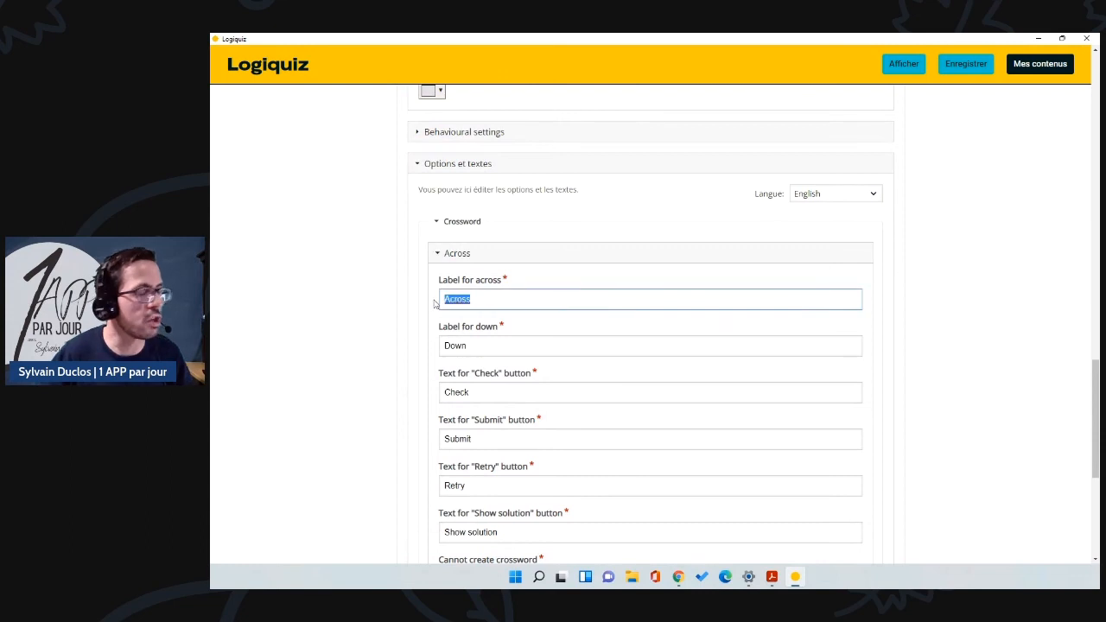
type("Horizontal")
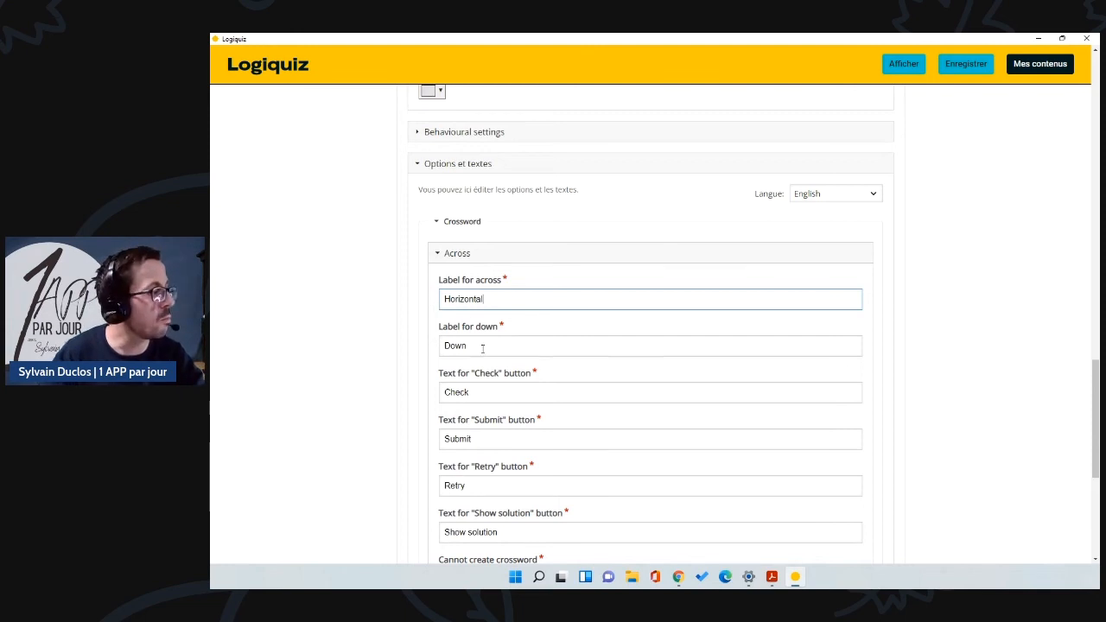
left_click_drag(482, 348, 418, 355)
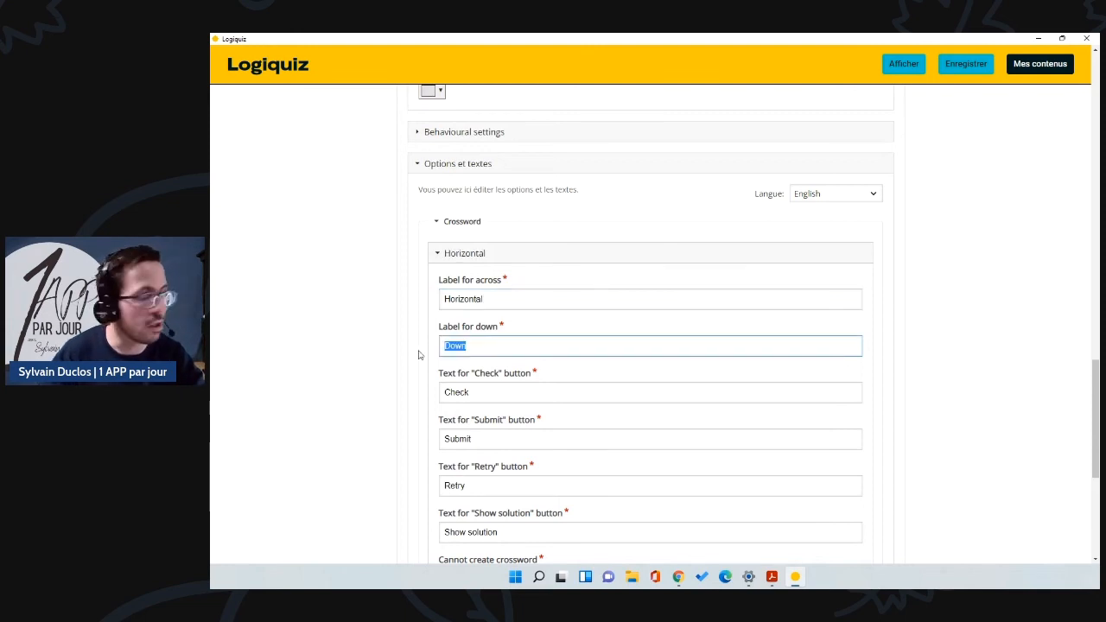
type("Vertical")
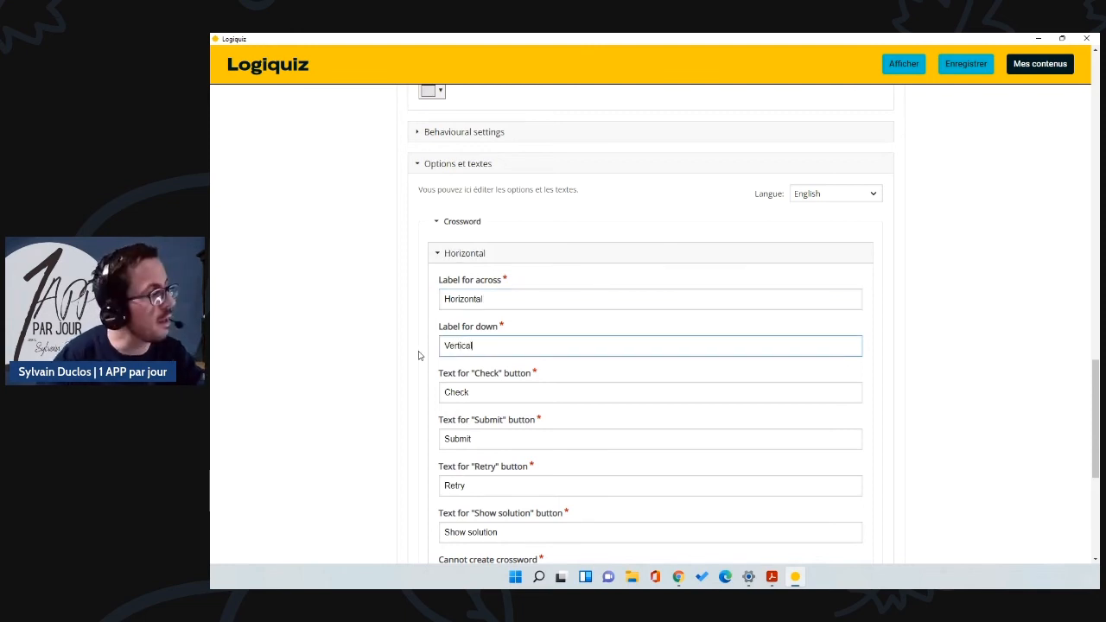
Step: Review the edited texts and preview the crossword
scroll(415, 356, "down", 4)
scroll(492, 378, "up", 9)
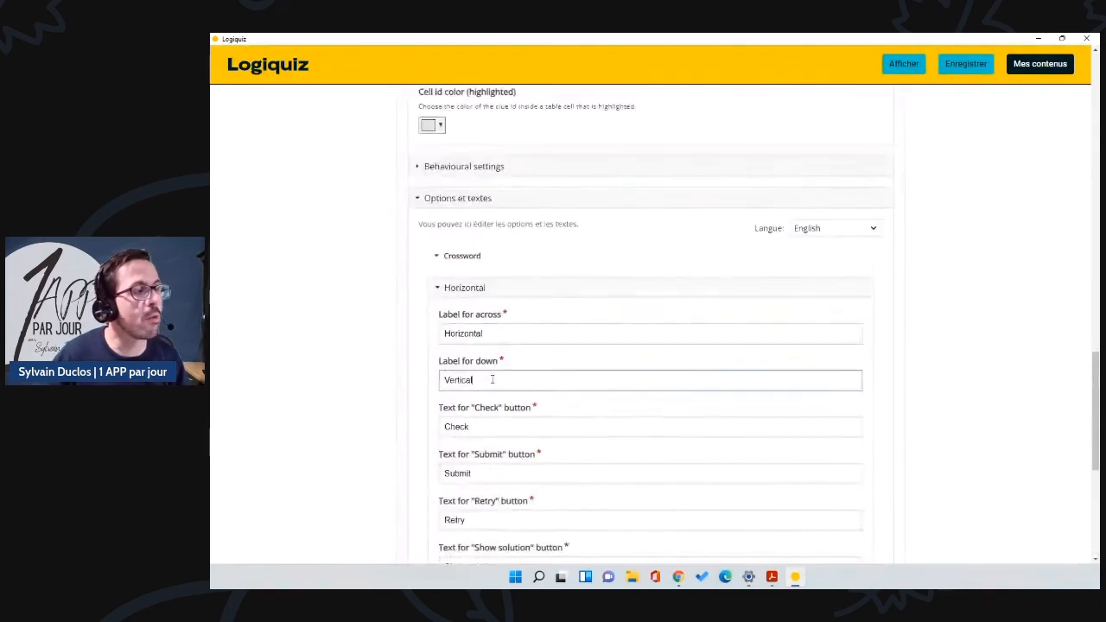
scroll(492, 378, "down", 6)
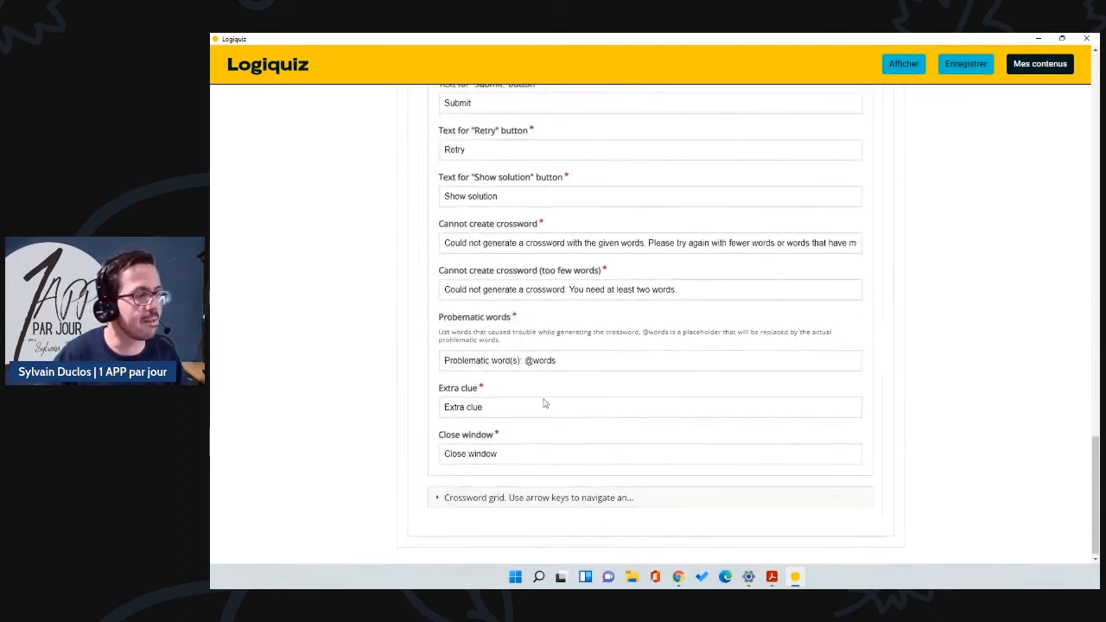
scroll(983, 162, "up", 6)
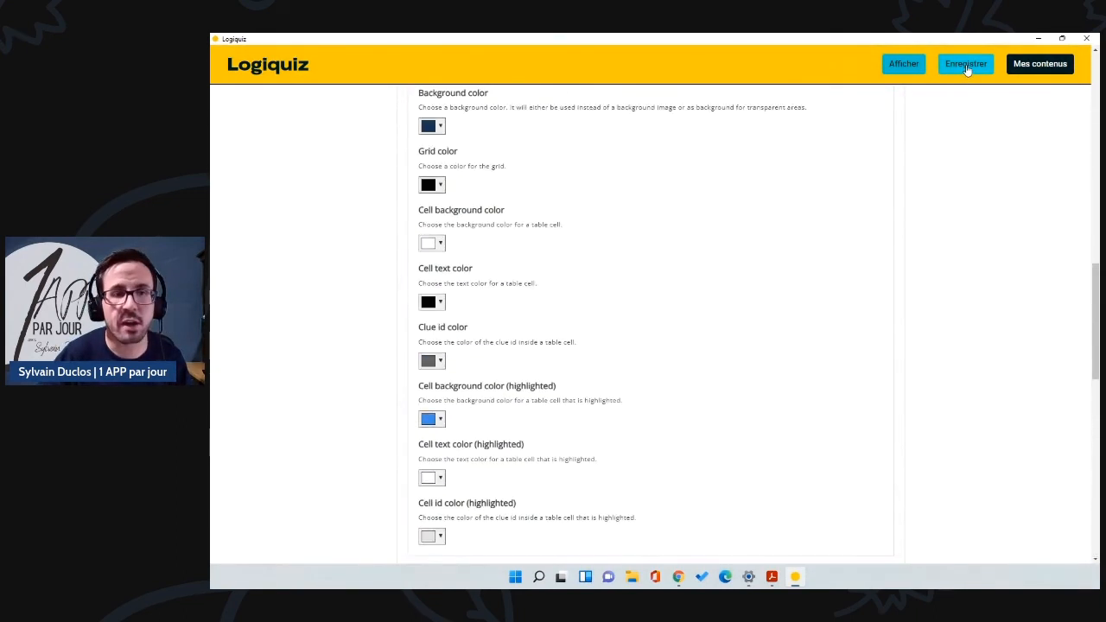
left_click(904, 62)
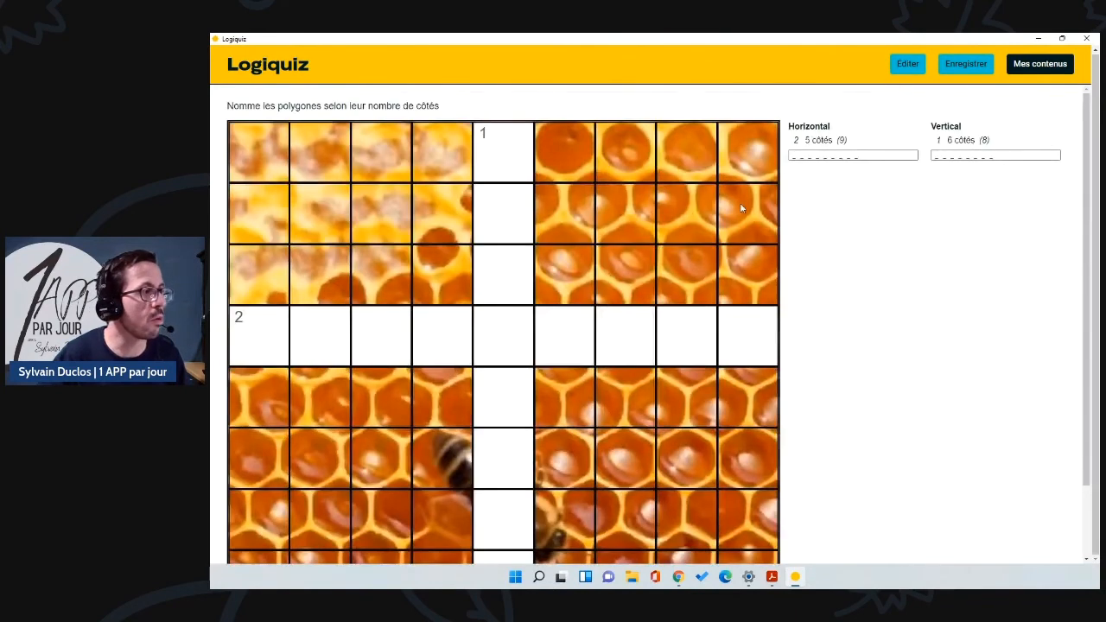
Step: Check the crossword preview, return to the content list, and bring back the browser
scroll(548, 285, "down", 1)
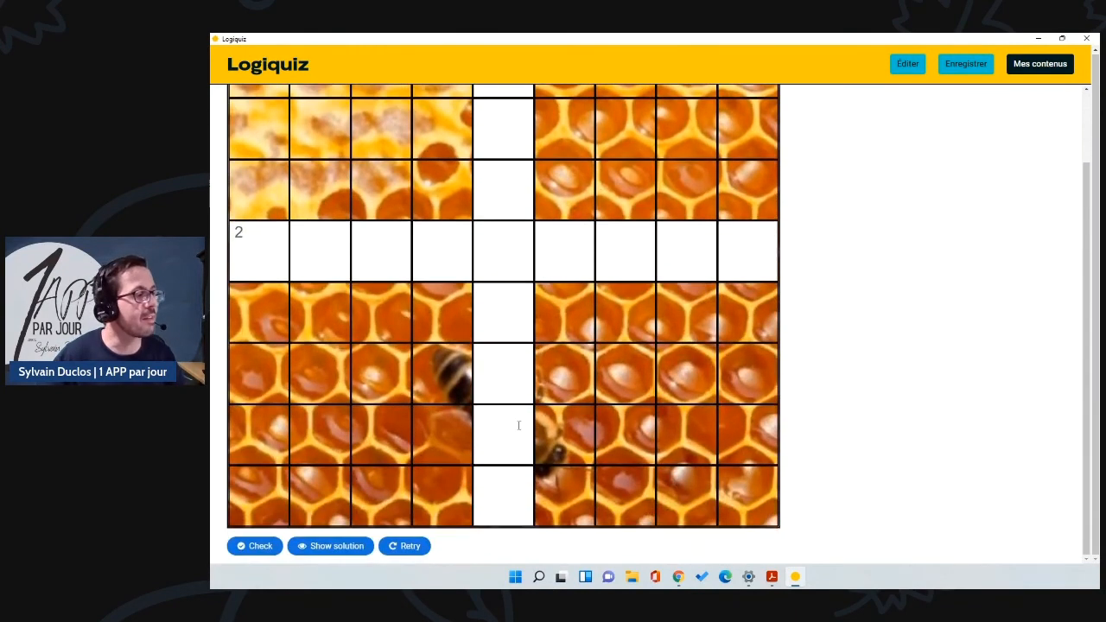
scroll(522, 424, "up", 1)
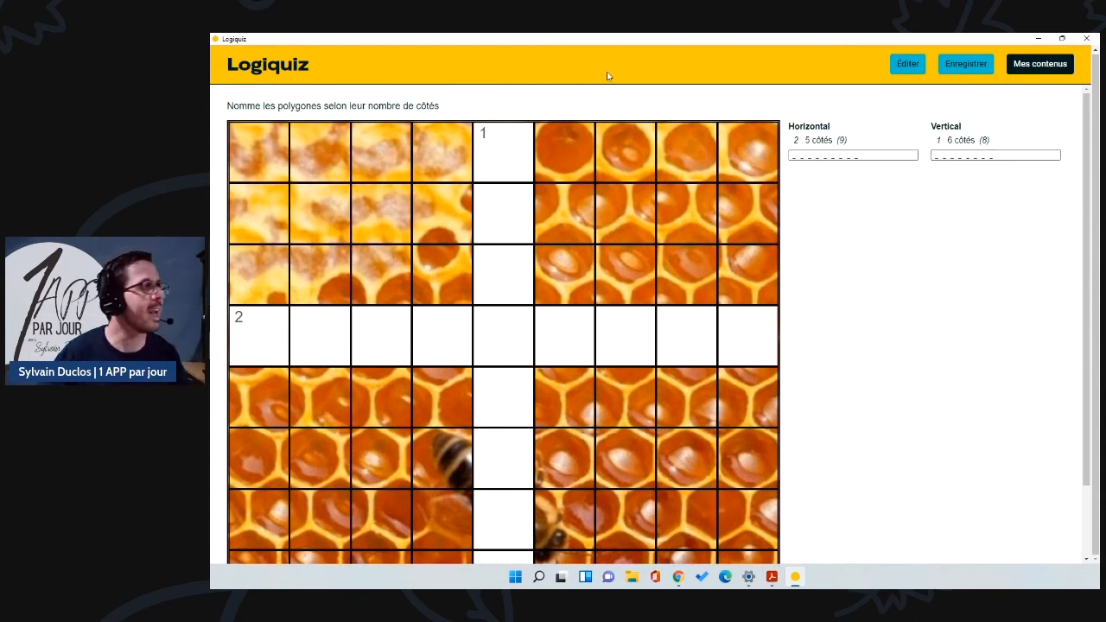
left_click(1040, 70)
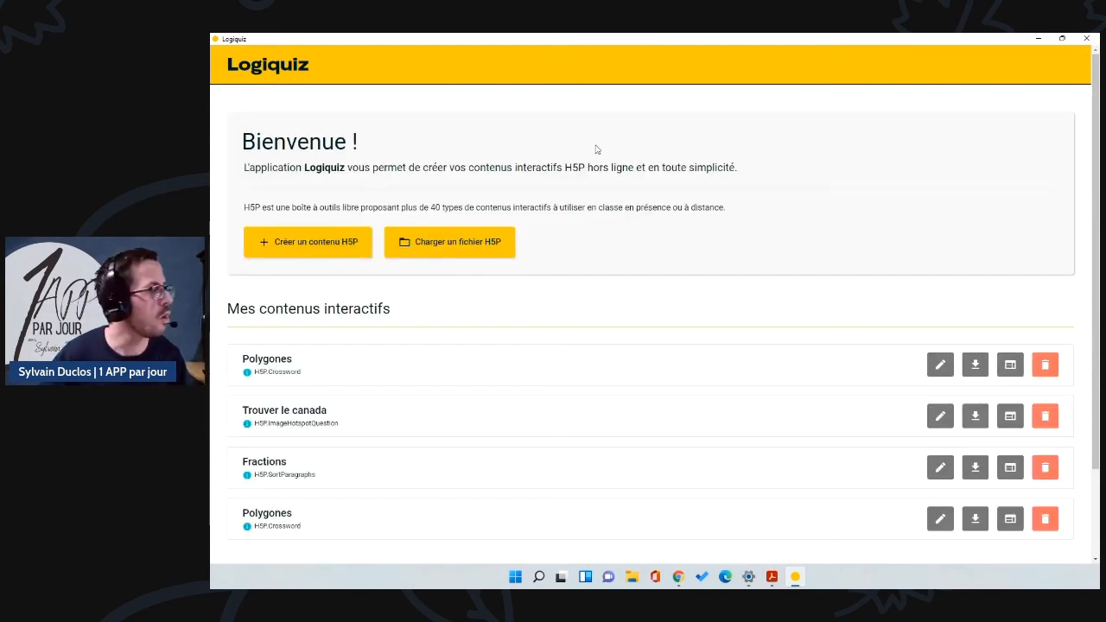
left_click(1037, 40)
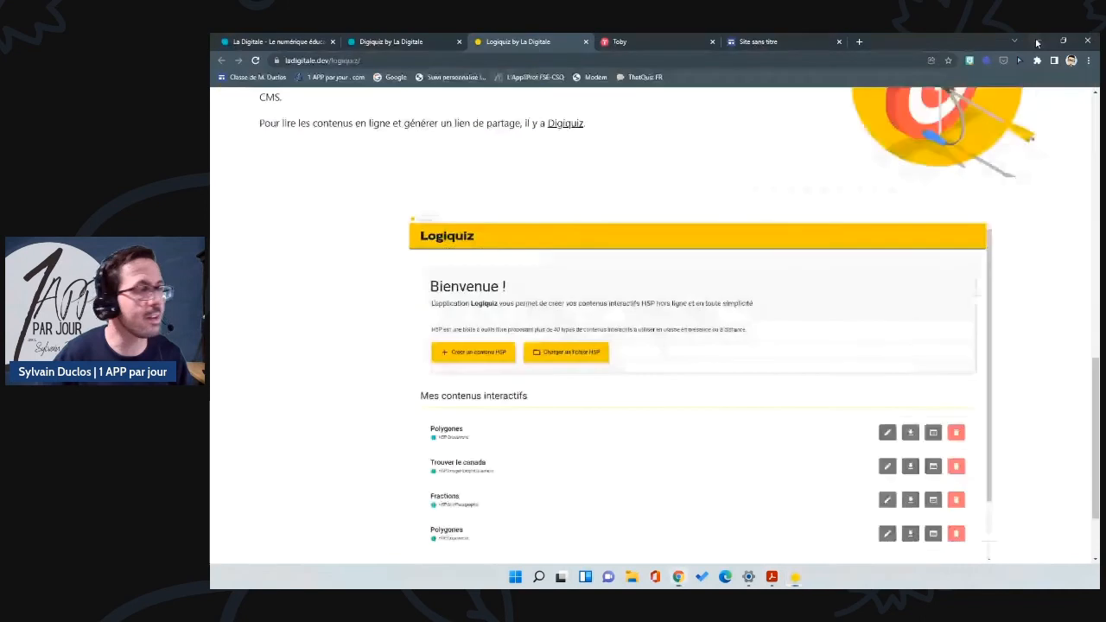
Step: Upload 1130447665.h5p to Digiquiz with the favourite-song secret question and its answer
scroll(370, 216, "down", 5)
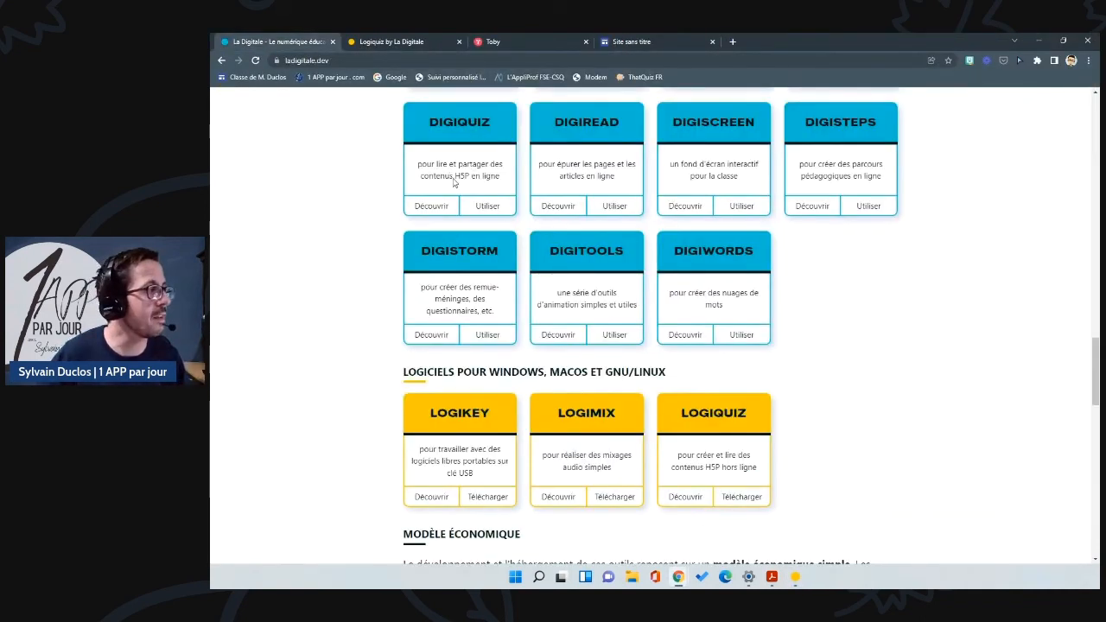
left_click(488, 207)
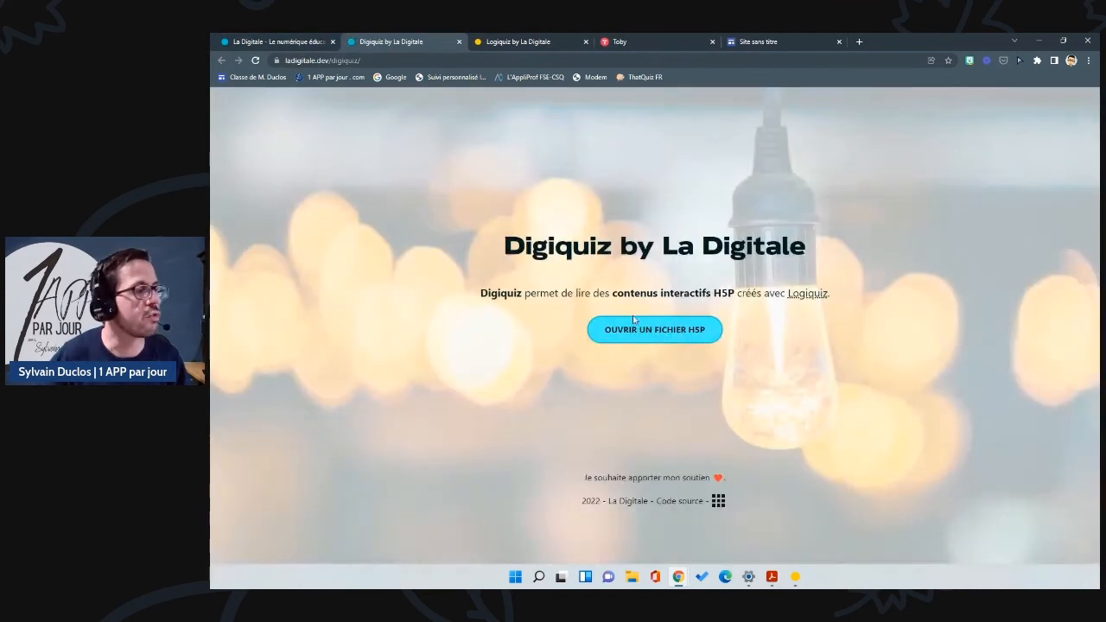
left_click(636, 321)
left_click(620, 310)
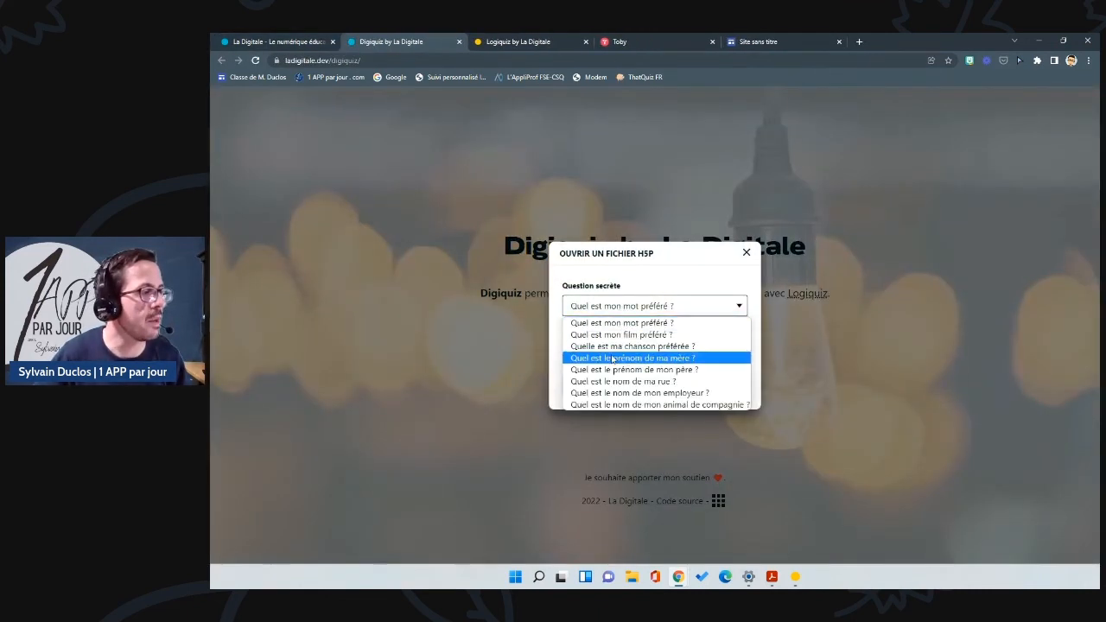
left_click(615, 345)
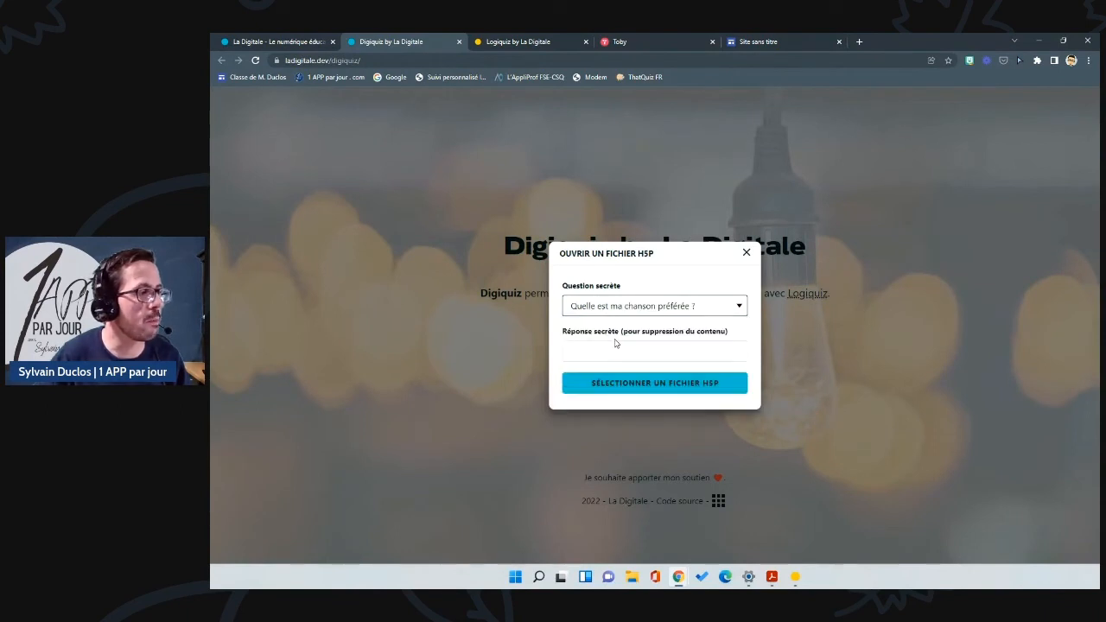
left_click(614, 354)
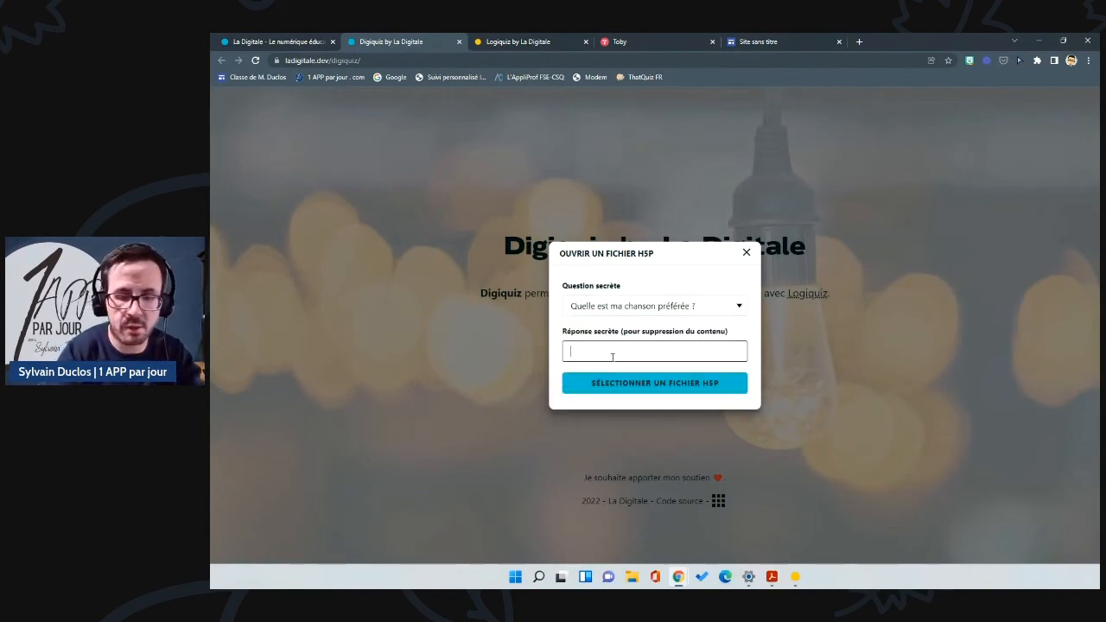
left_click(619, 383)
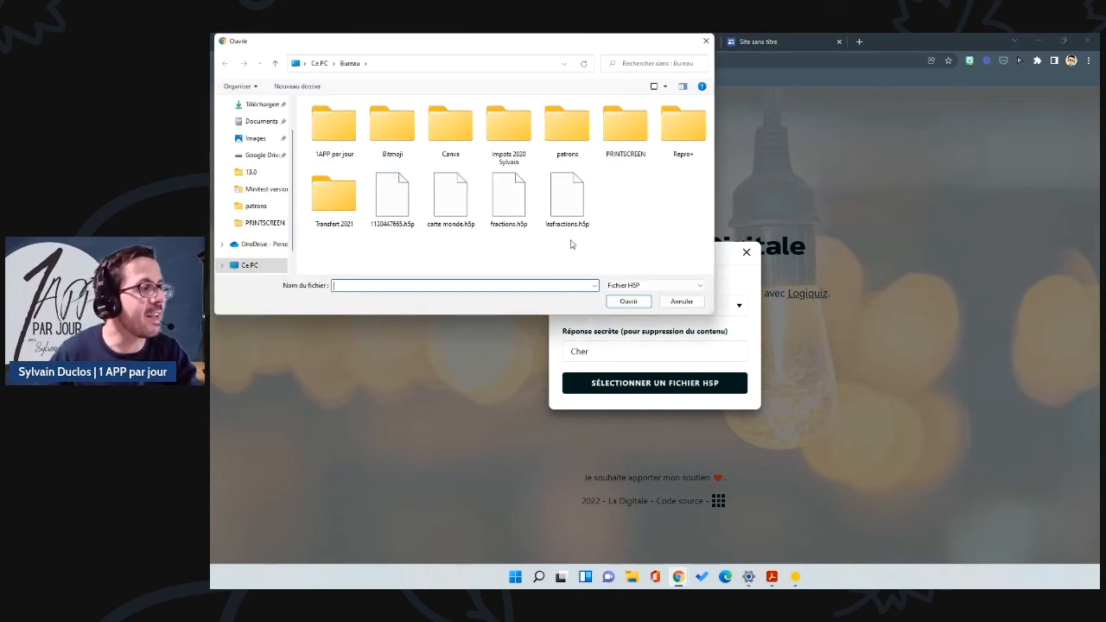
left_click(397, 209)
left_click(635, 303)
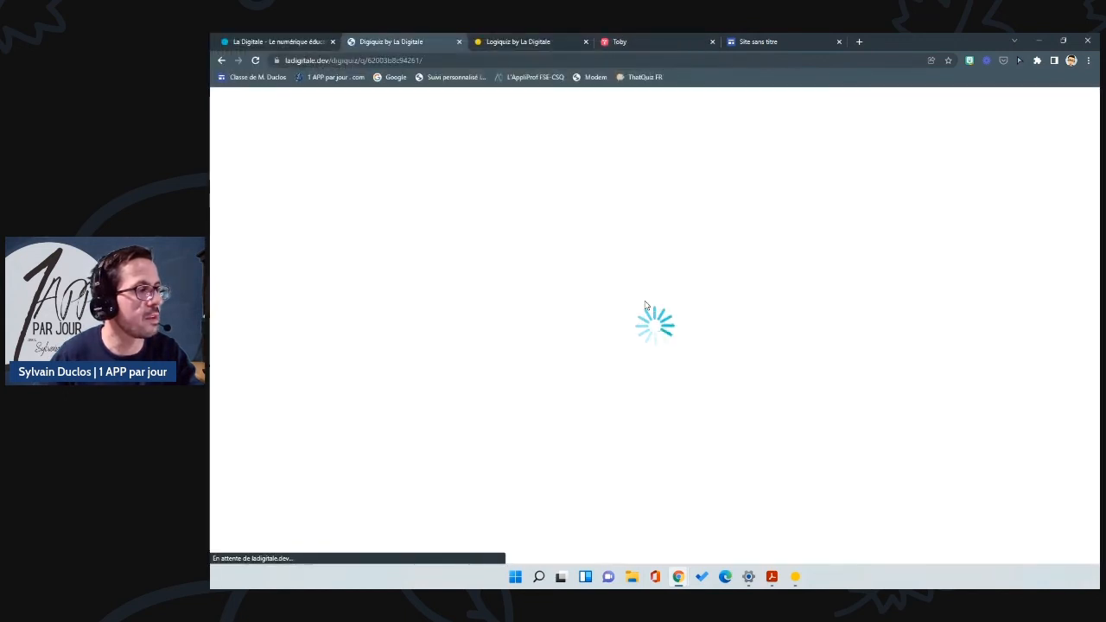
scroll(658, 347, "down", 1)
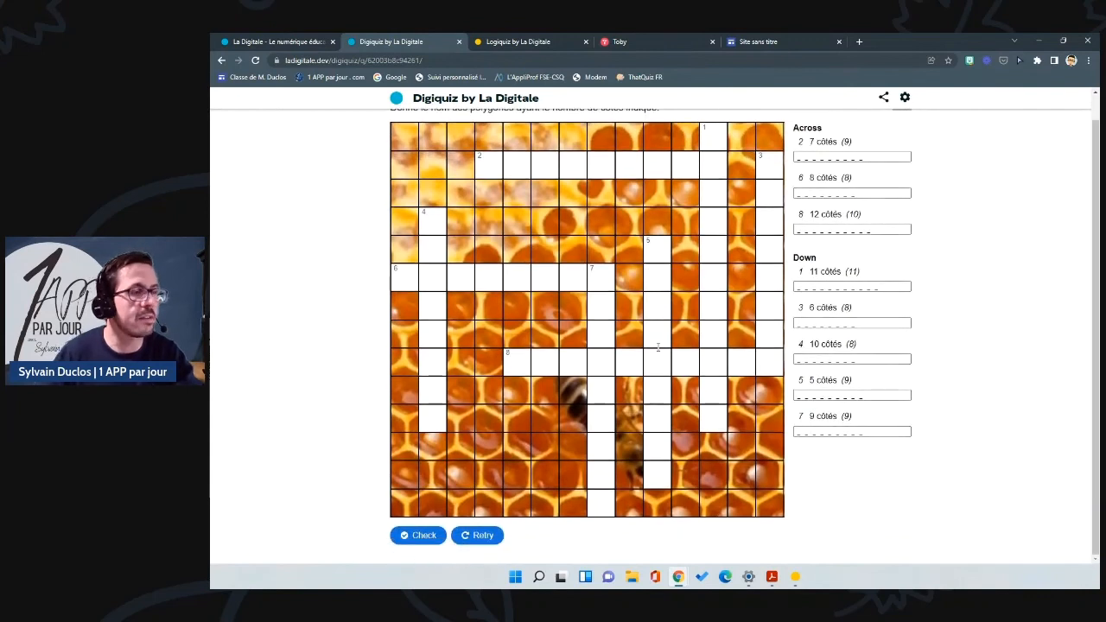
Step: Copy the crossword's share link and embed code, then return to the Google Sites page
left_click(883, 98)
left_click(865, 124)
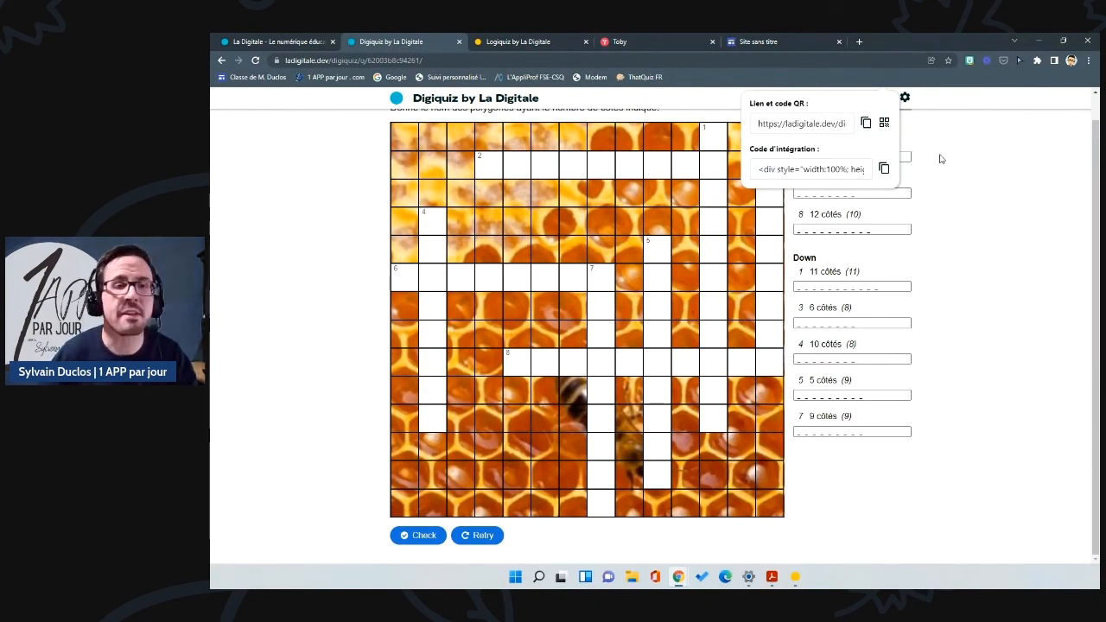
left_click(884, 169)
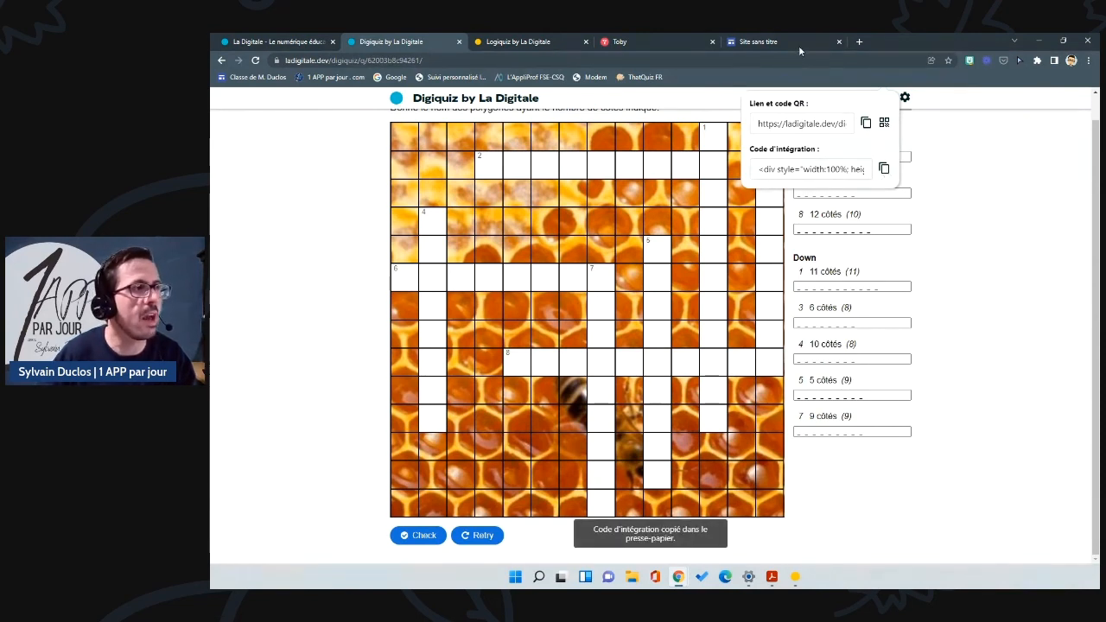
left_click(797, 44)
scroll(605, 303, "down", 3)
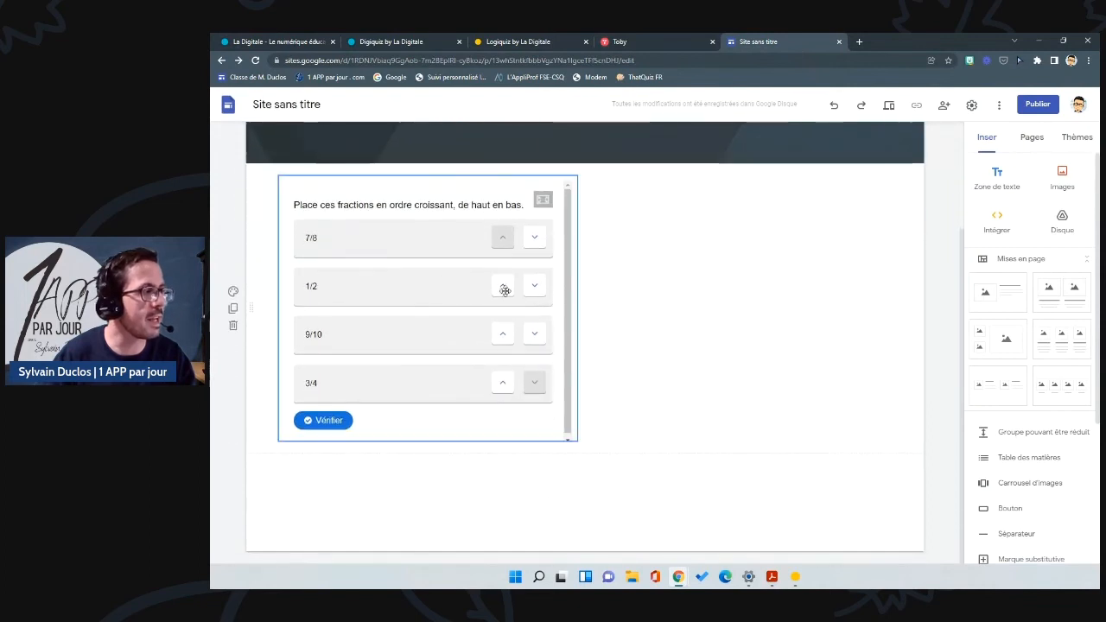
Step: Replace the old fractions quiz embed with the pasted crossword iframe code
left_click(453, 202)
key("Delete")
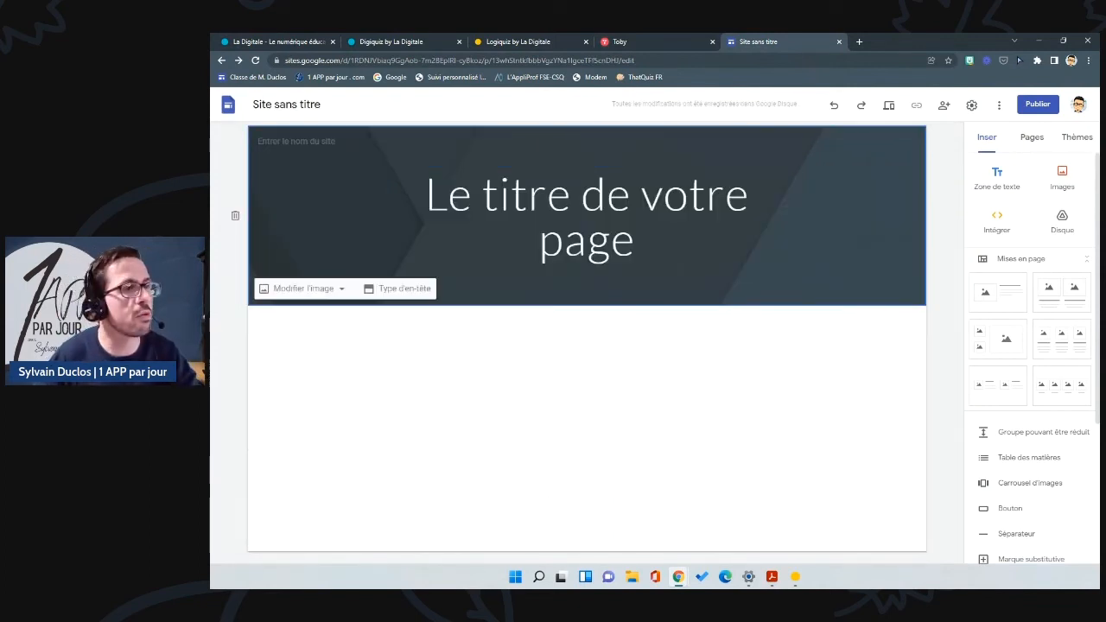
left_click(864, 344)
left_click(994, 223)
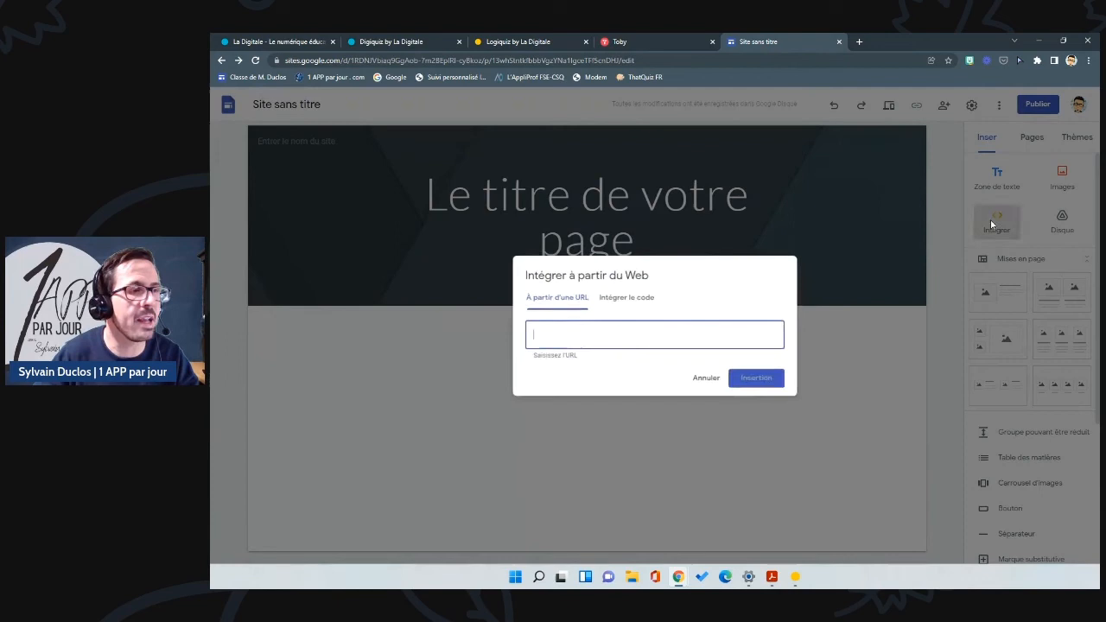
left_click(618, 297)
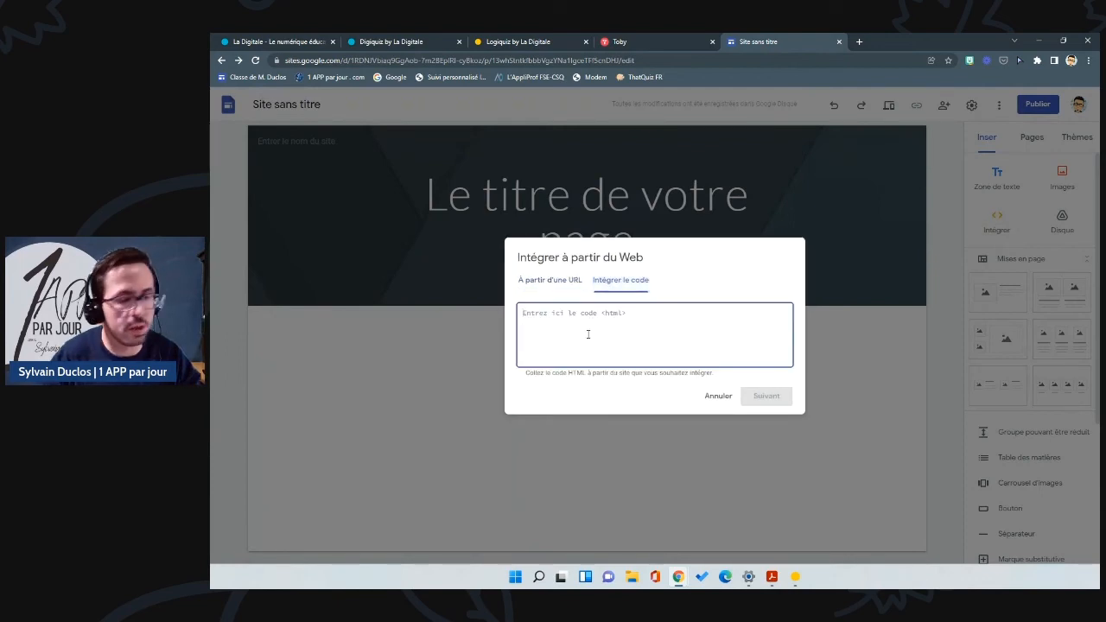
key("ctrl+v")
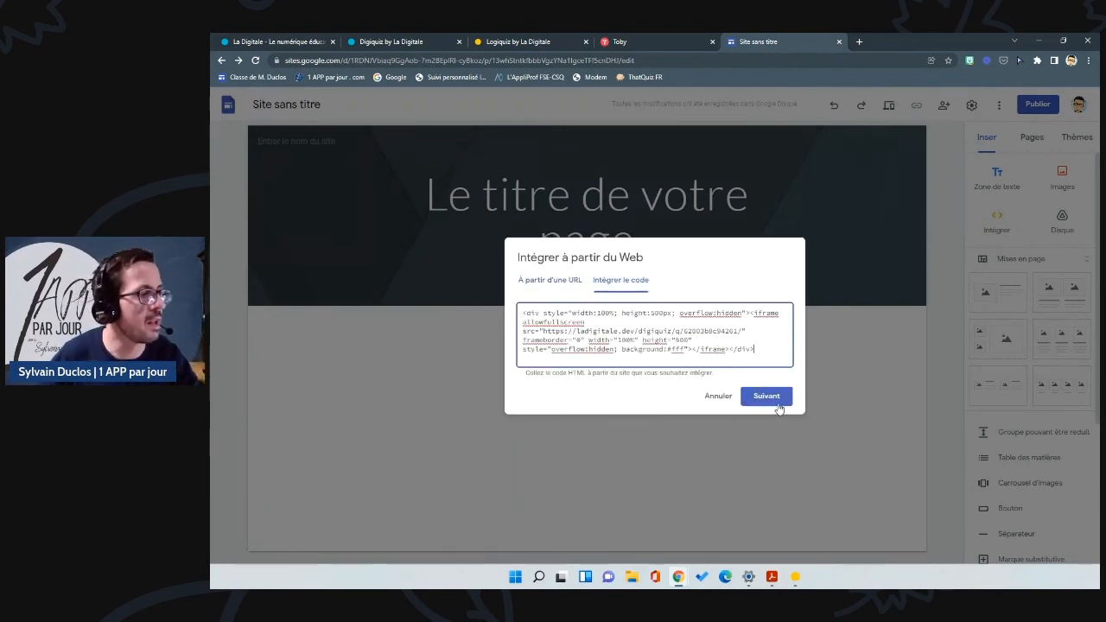
left_click(767, 398)
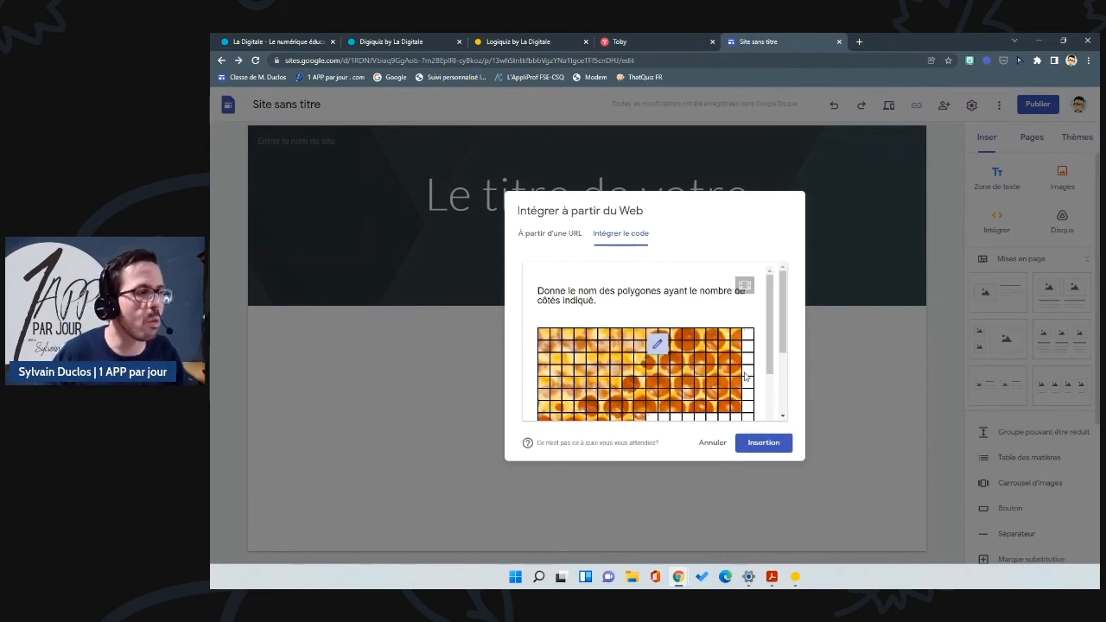
left_click(764, 444)
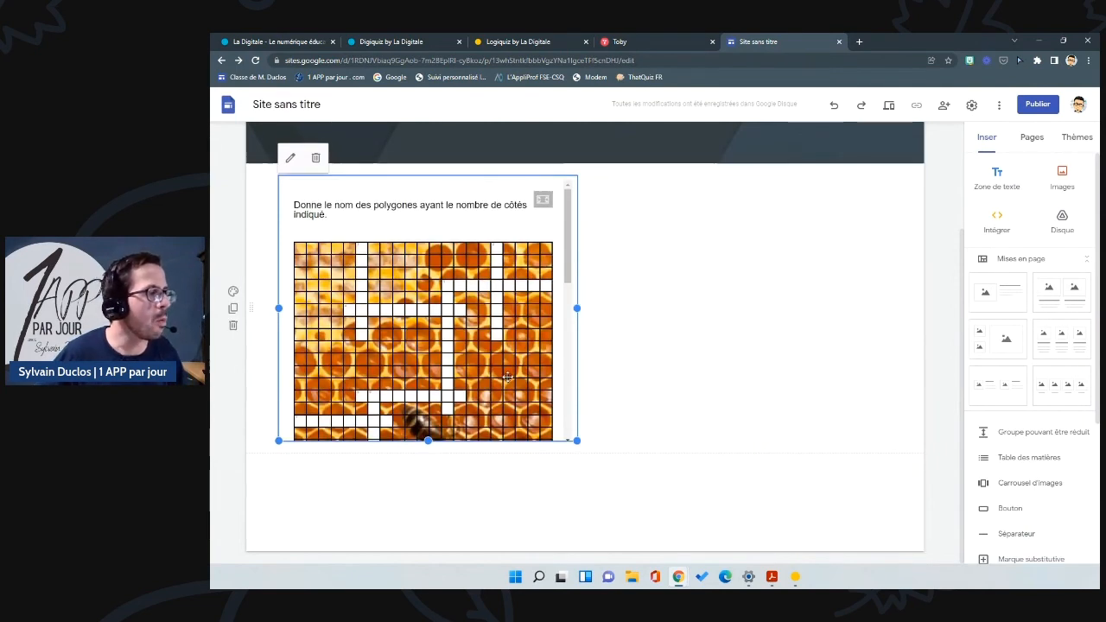
Step: Stretch the crossword block to full page width and make it taller, then preview
left_click_drag(579, 308, 891, 331)
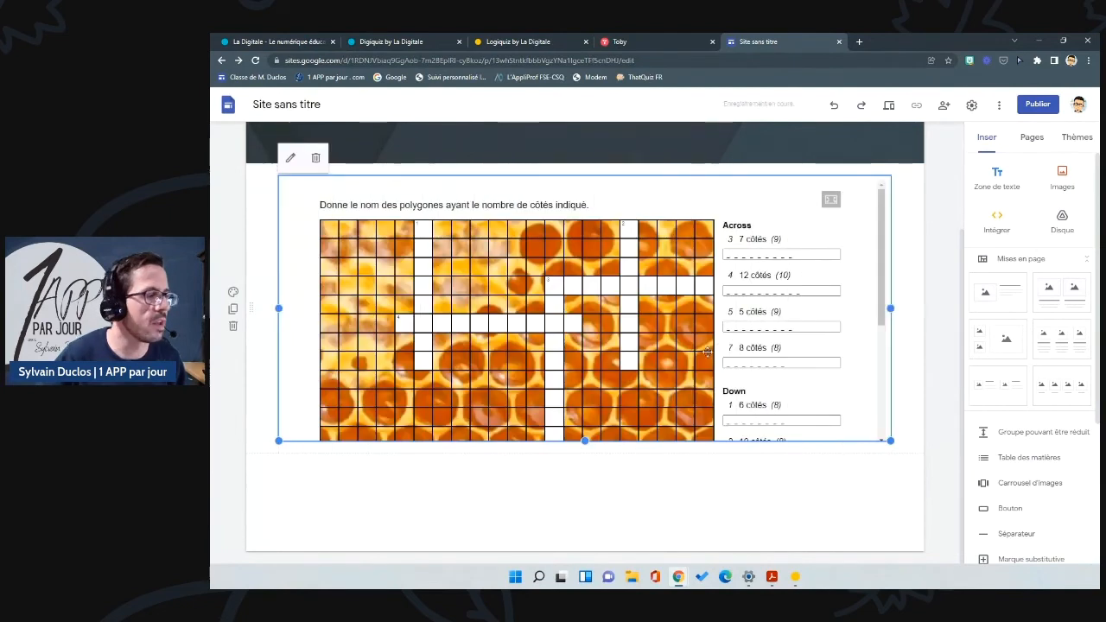
left_click_drag(585, 439, 585, 544)
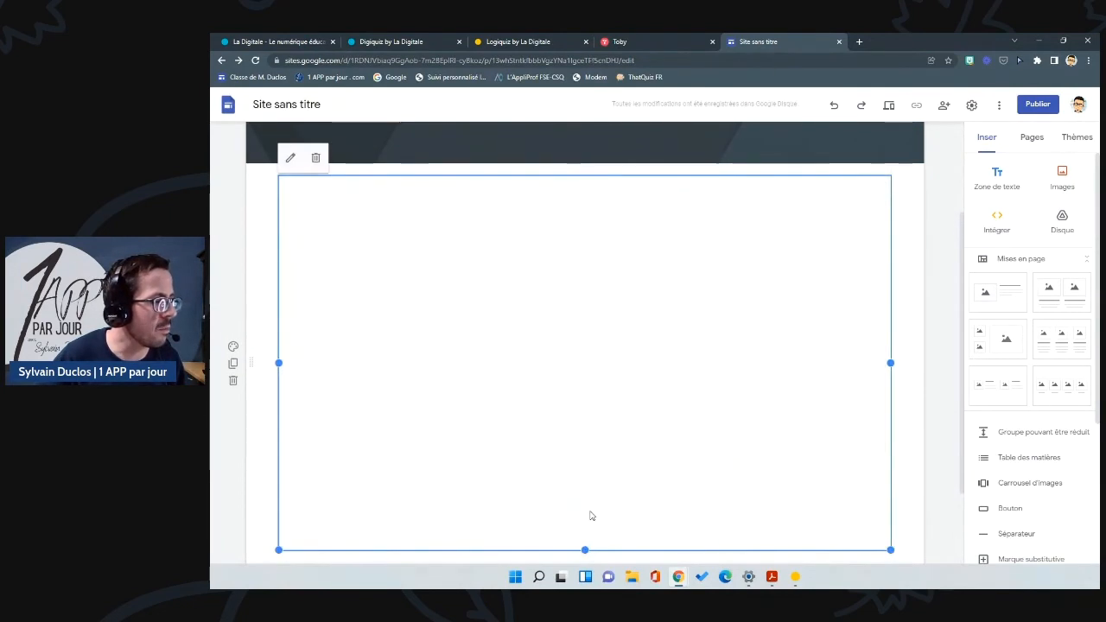
scroll(609, 460, "down", 2)
scroll(687, 298, "up", 2)
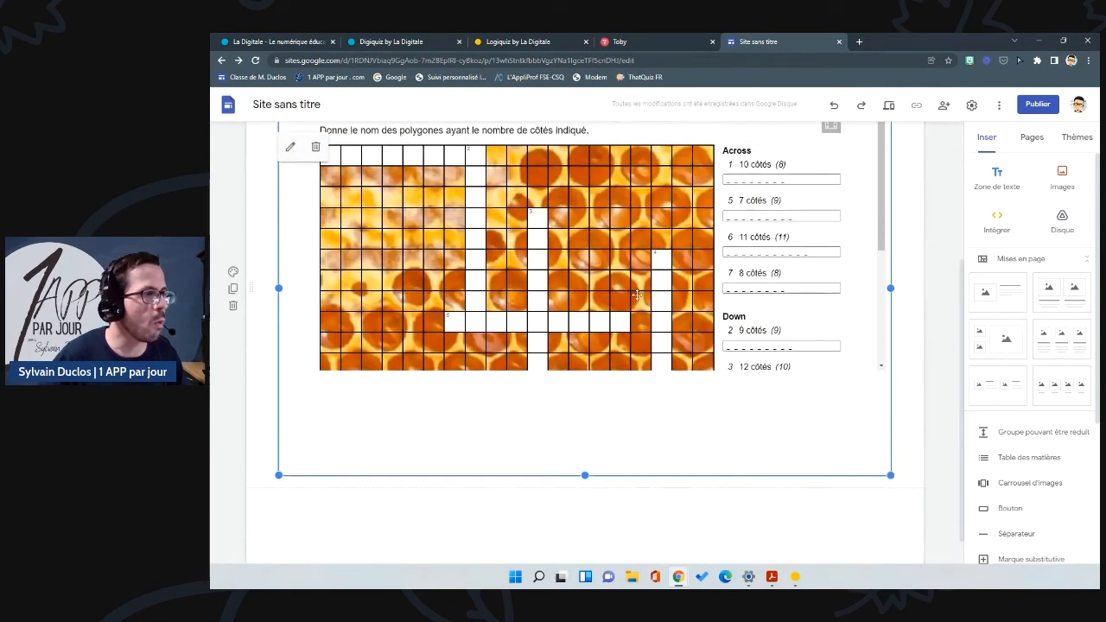
left_click_drag(878, 265, 874, 240)
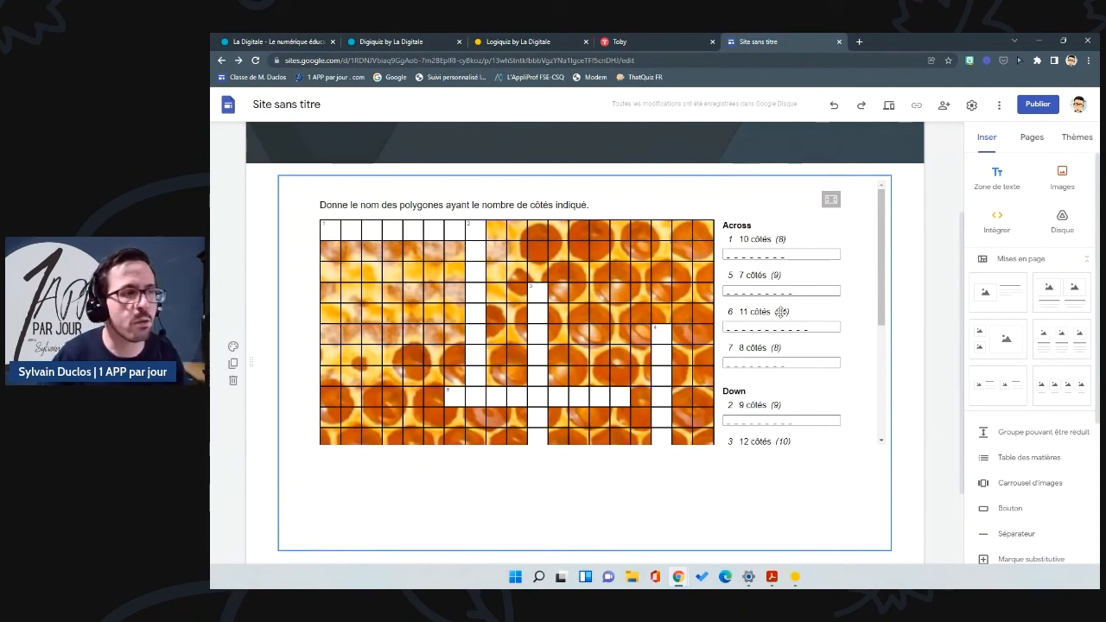
left_click(888, 107)
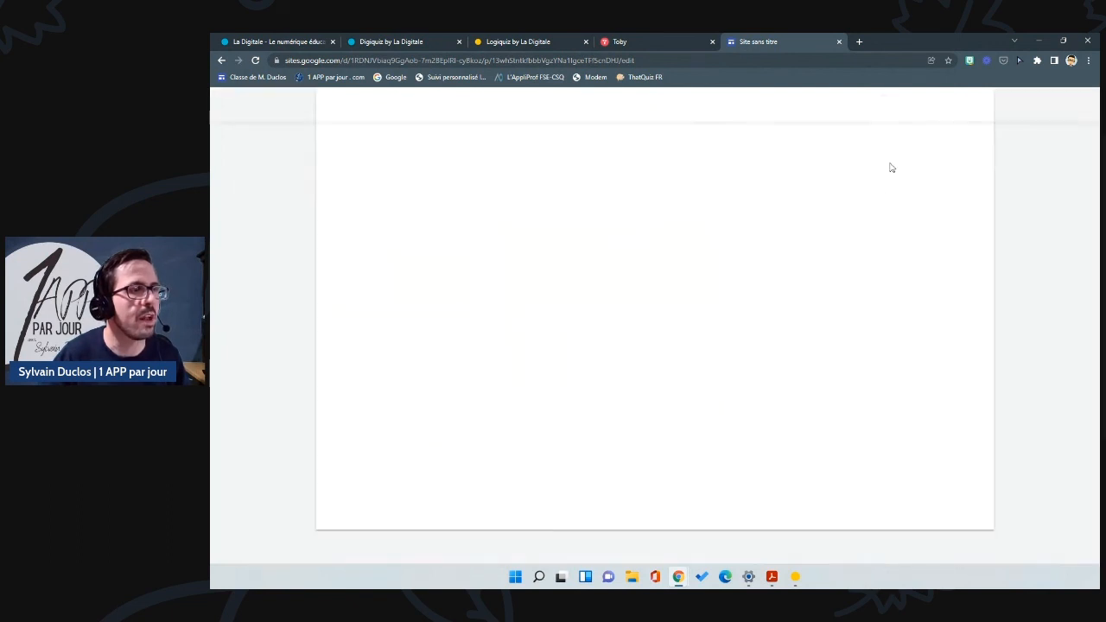
Step: Scroll through the embedded crossword in preview, then return to the editor
scroll(737, 393, "down", 4)
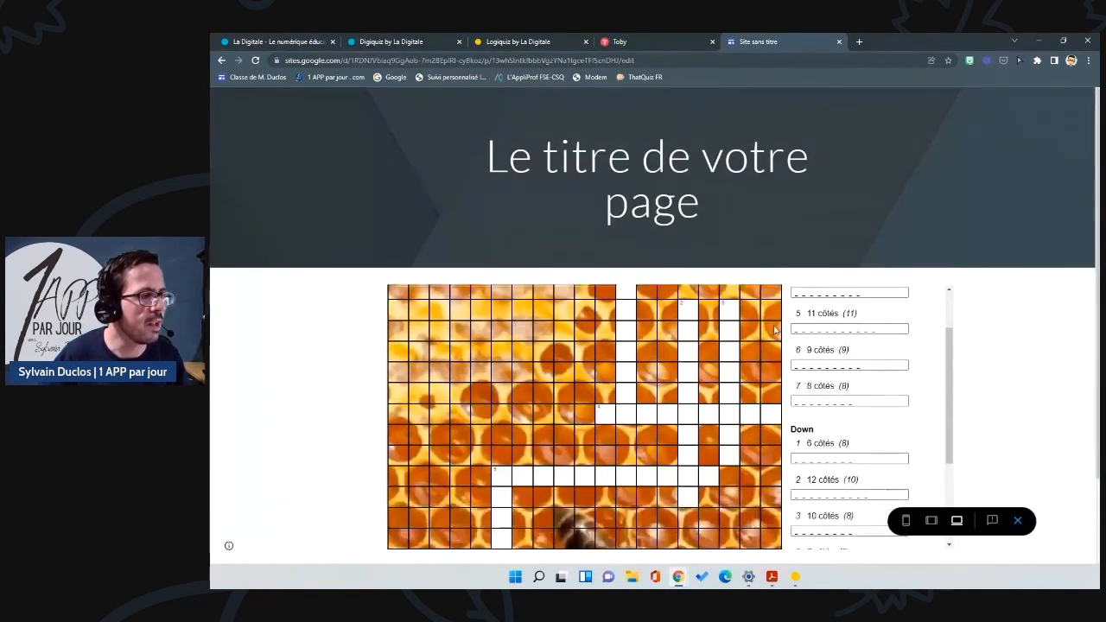
scroll(737, 394, "up", 4)
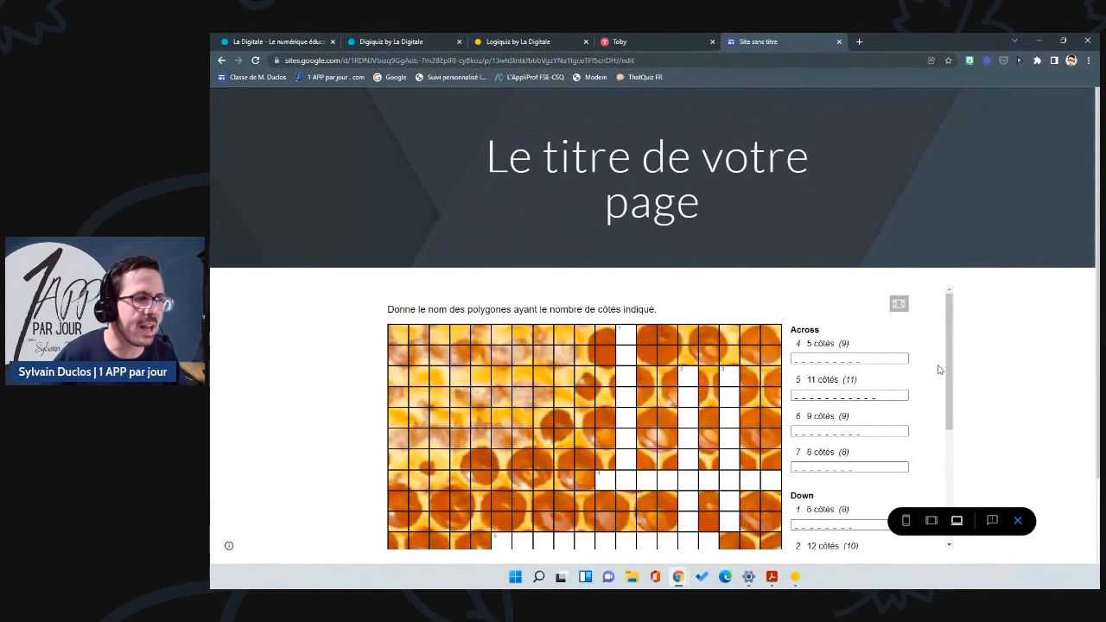
scroll(938, 369, "down", 5)
scroll(694, 414, "up", 3)
scroll(665, 346, "down", 3)
scroll(665, 345, "up", 5)
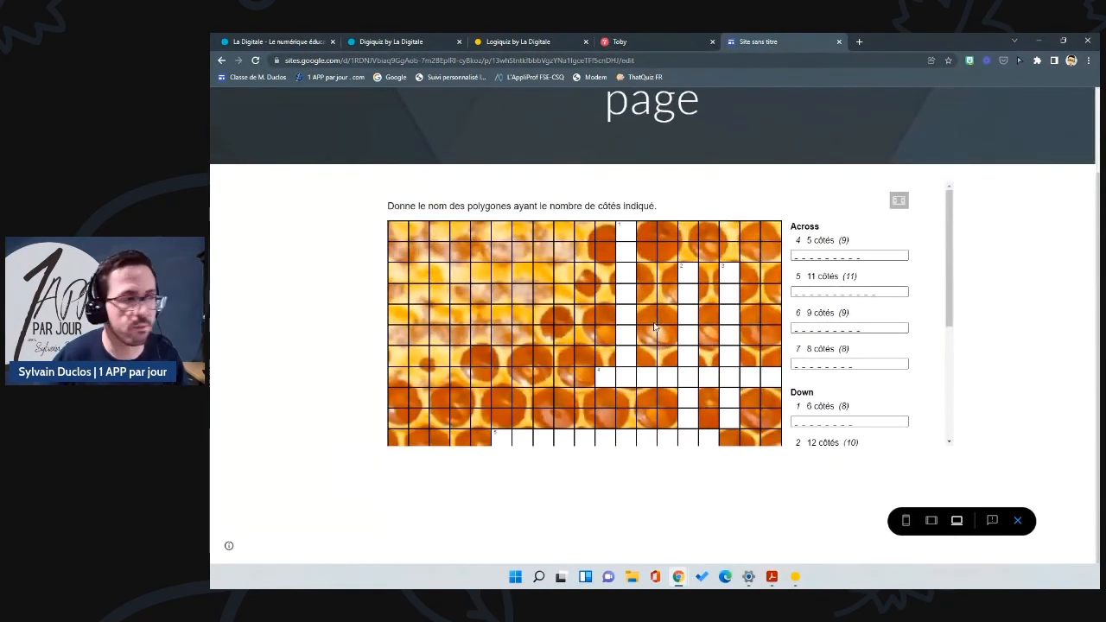
scroll(655, 327, "down", 5)
scroll(662, 322, "up", 5)
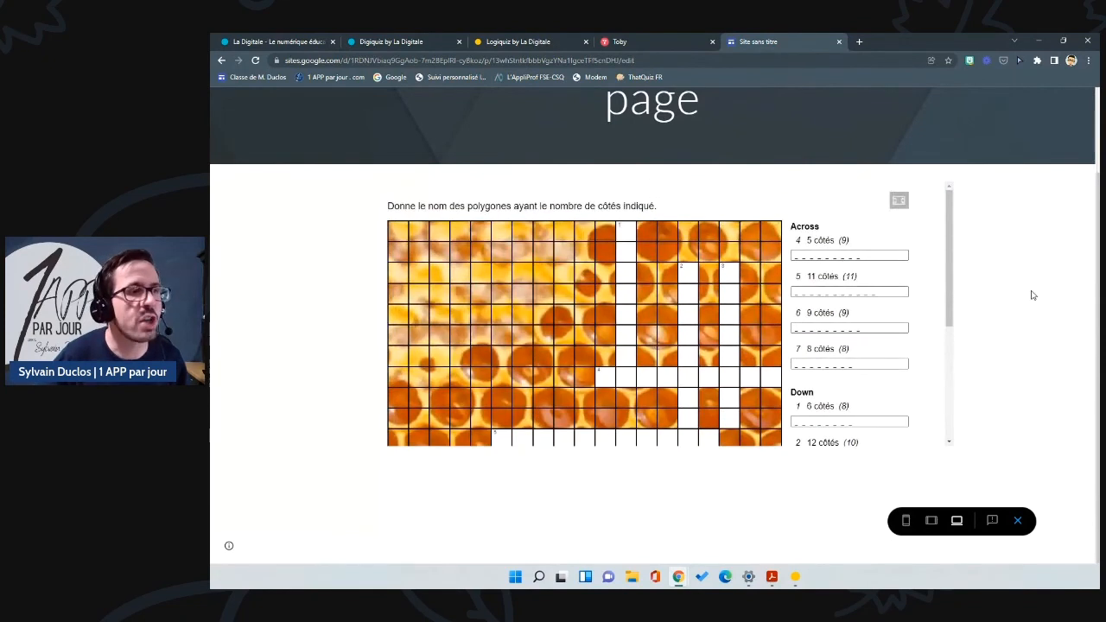
scroll(1031, 294, "up", 2)
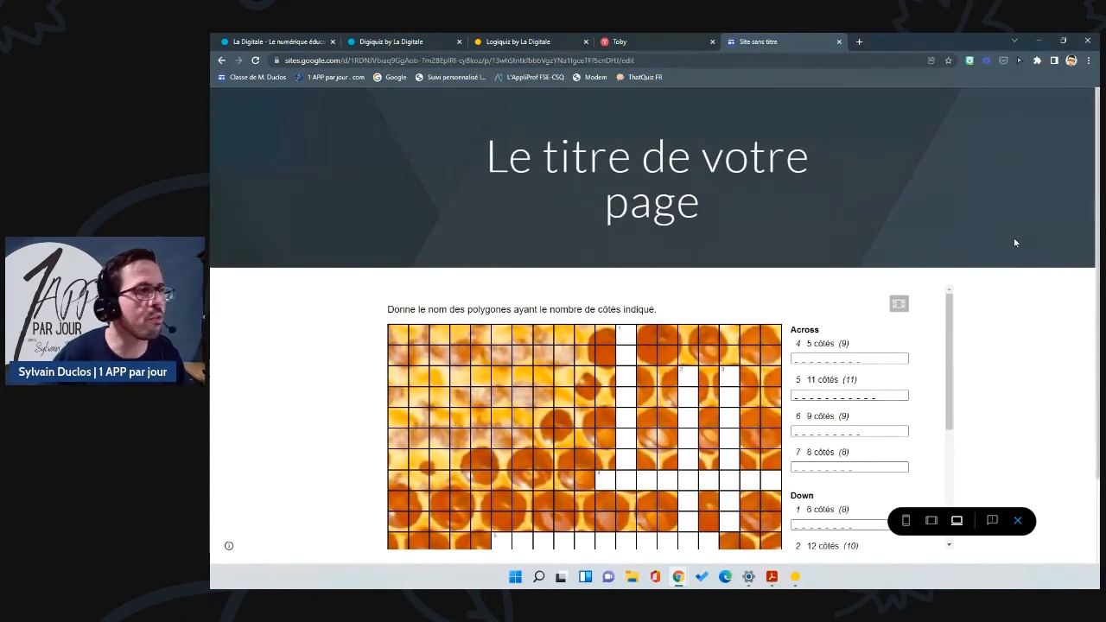
left_click(1016, 521)
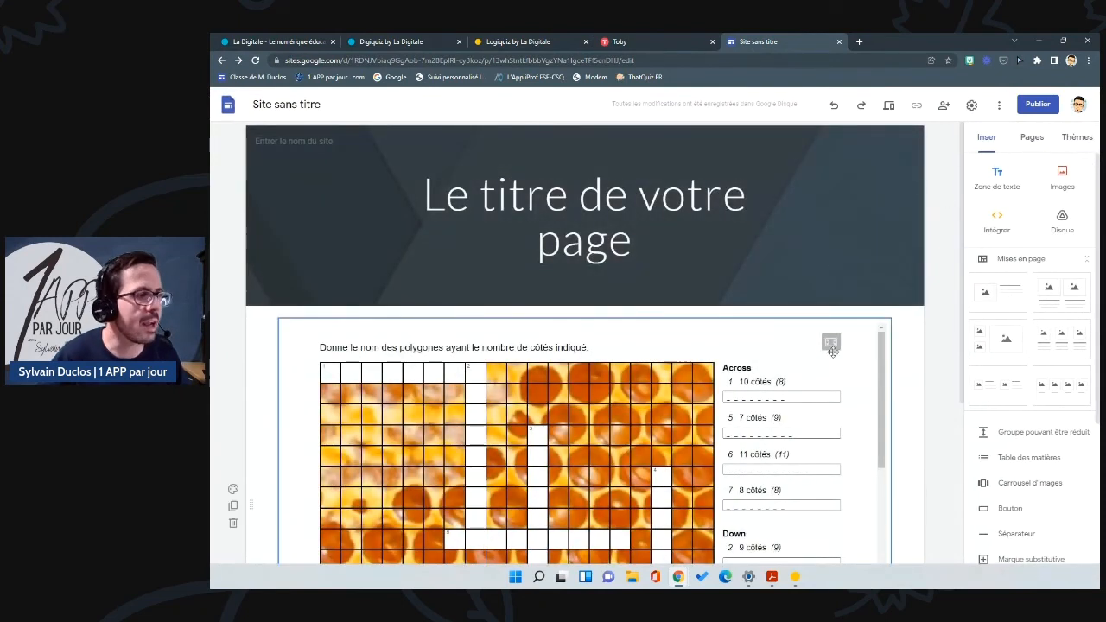
Step: Edit the crossword embed code to iframe height 100% and container height 1000px, and save
scroll(596, 345, "down", 3)
left_click(508, 262)
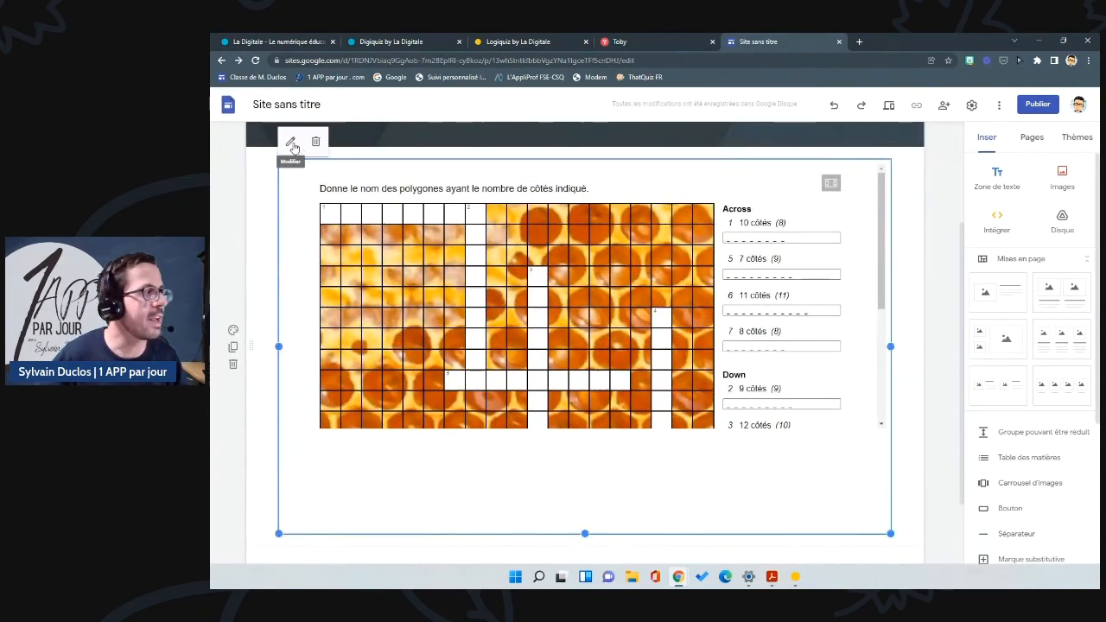
left_click(290, 140)
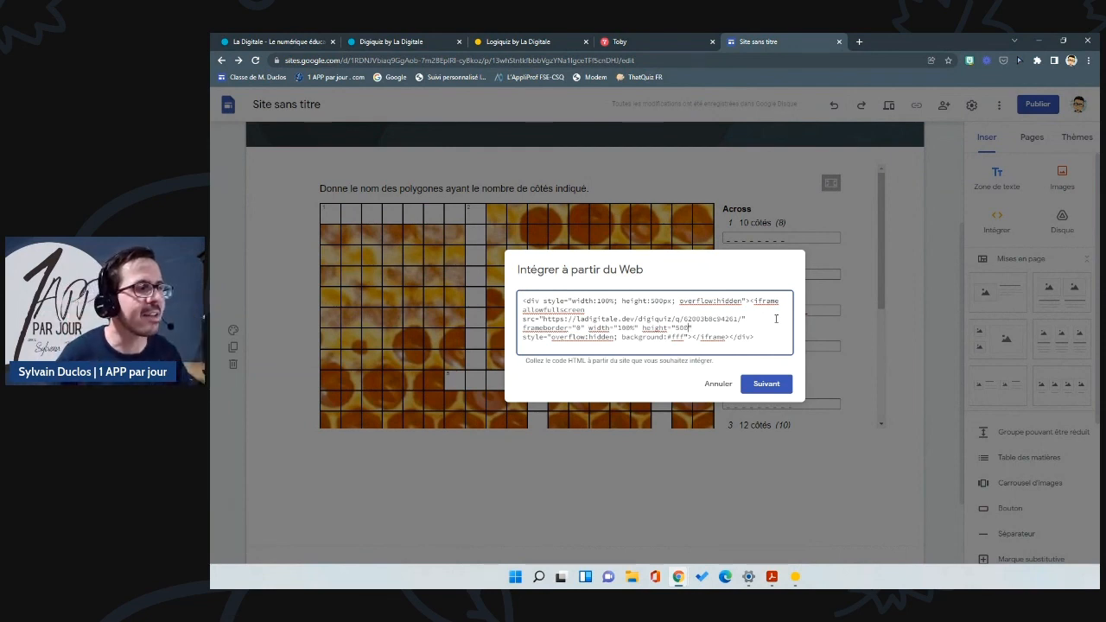
key("BackSpace")
key("BackSpace")
key("BackSpace")
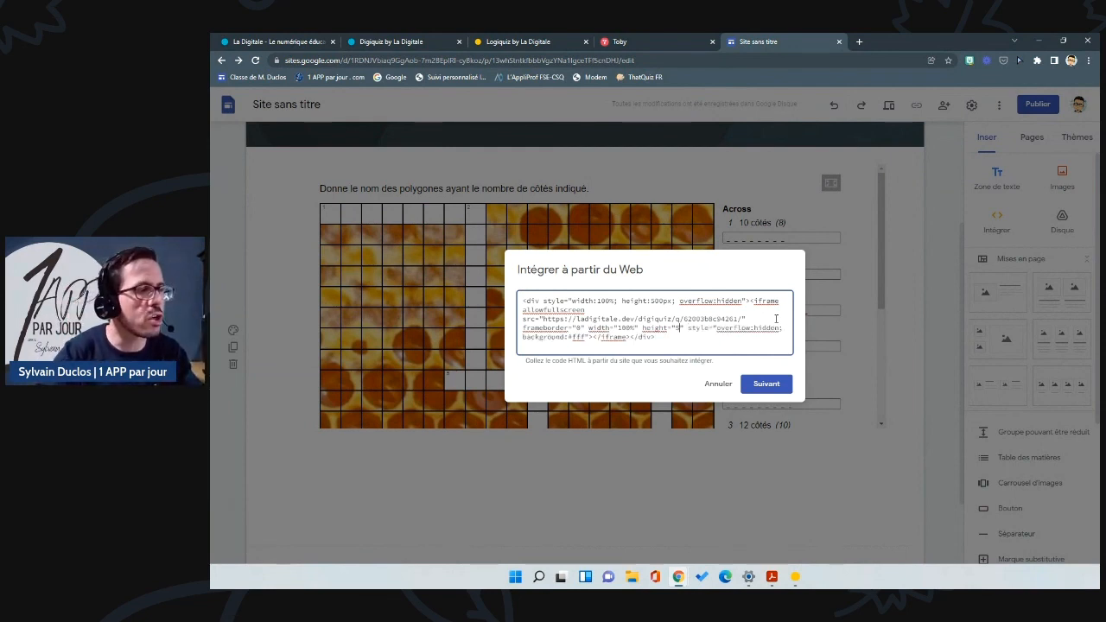
type("100")
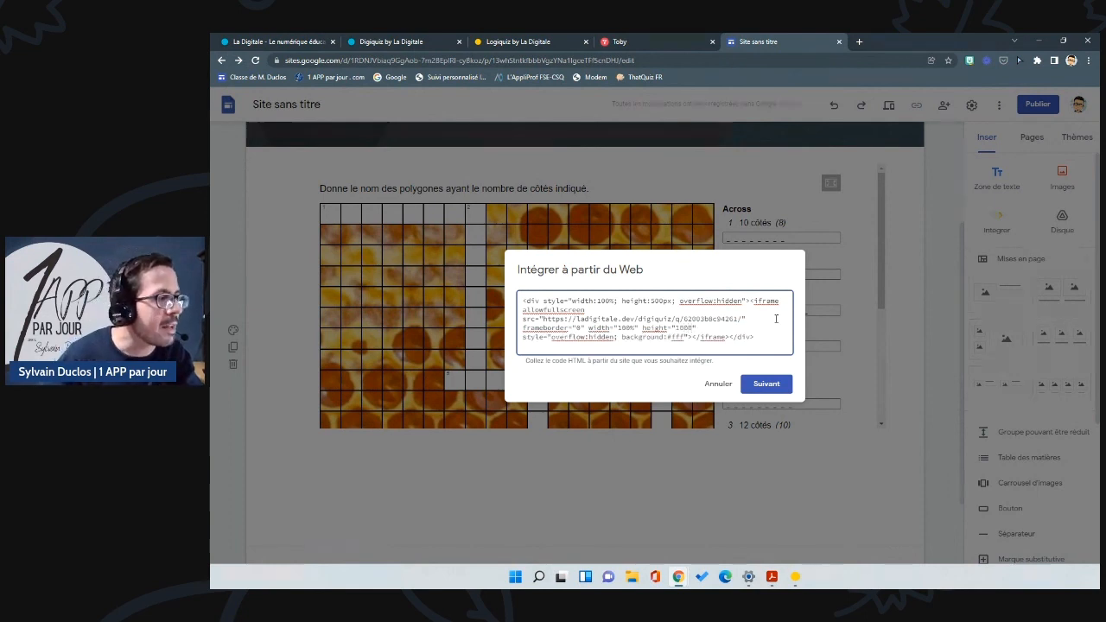
type("%")
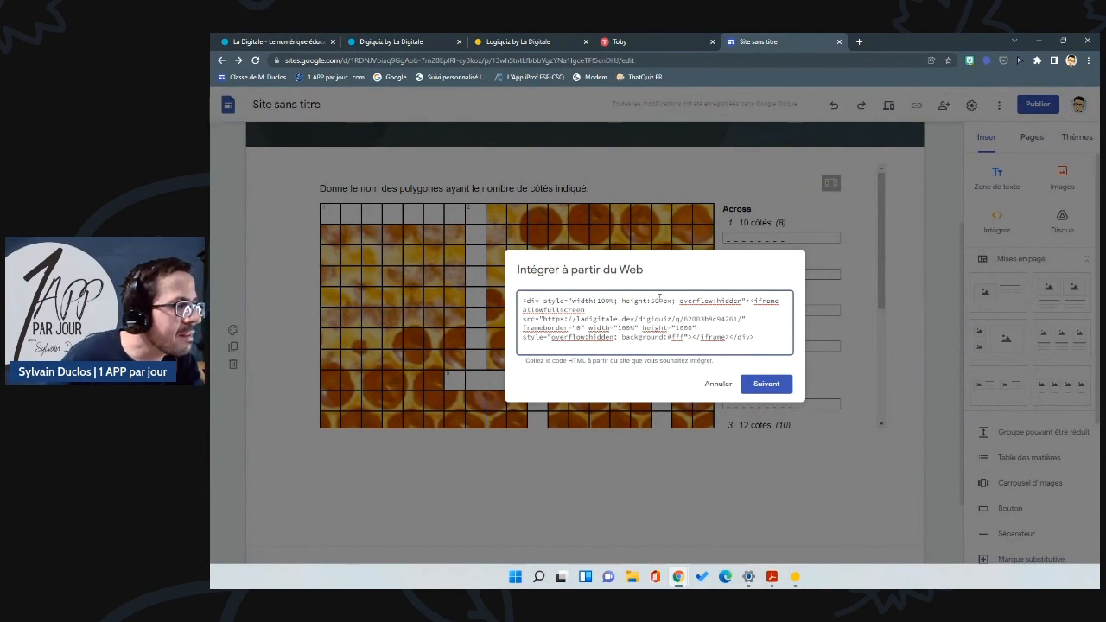
key("BackSpace")
key("BackSpace")
key("BackSpace")
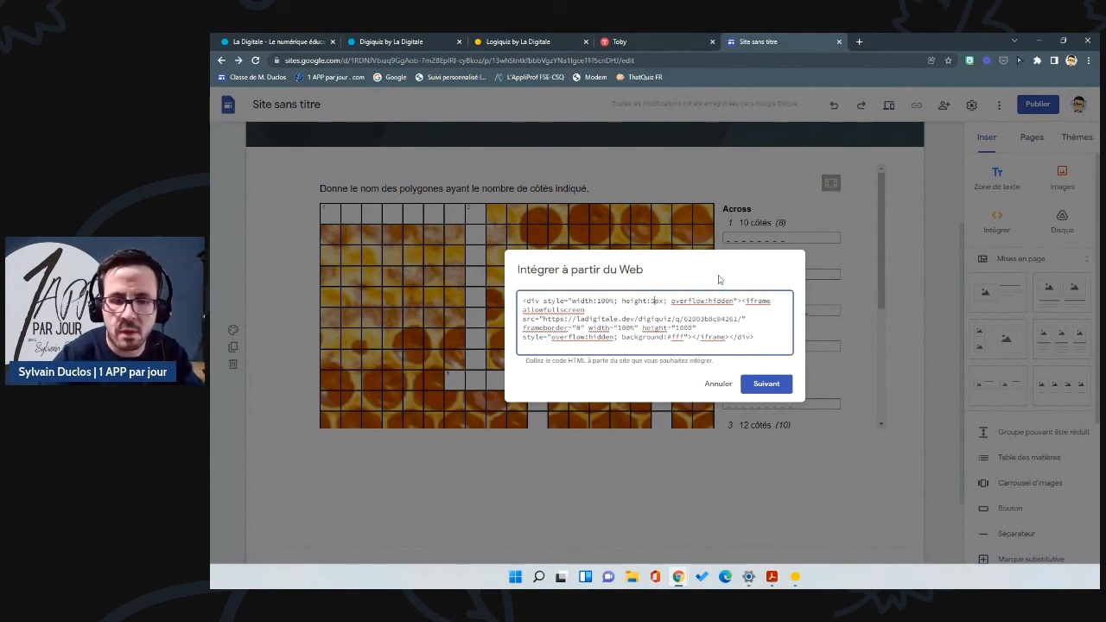
type("1000")
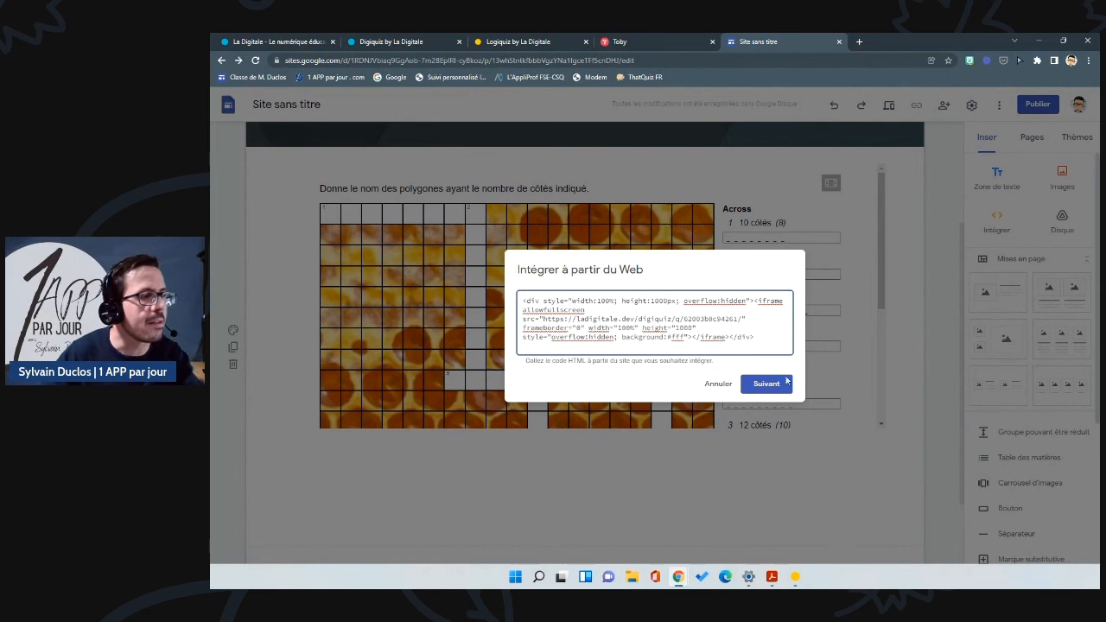
left_click(771, 384)
left_click(761, 430)
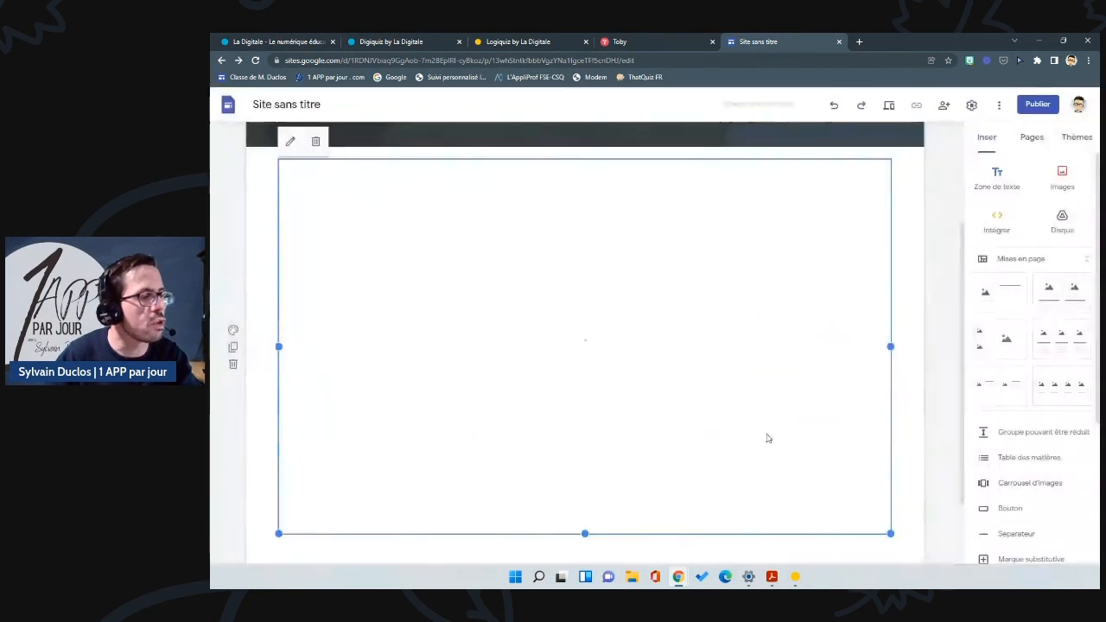
scroll(777, 328, "down", 1)
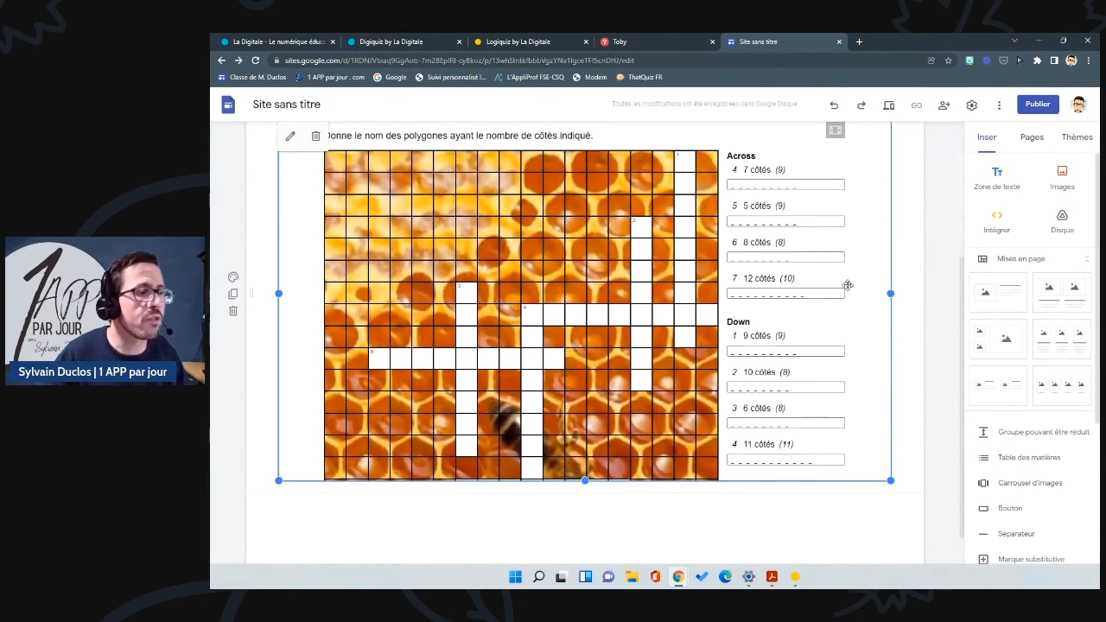
Step: Preview the page and scroll through the taller crossword showing Down clues 1 to 7
scroll(847, 285, "up", 3)
left_click(889, 106)
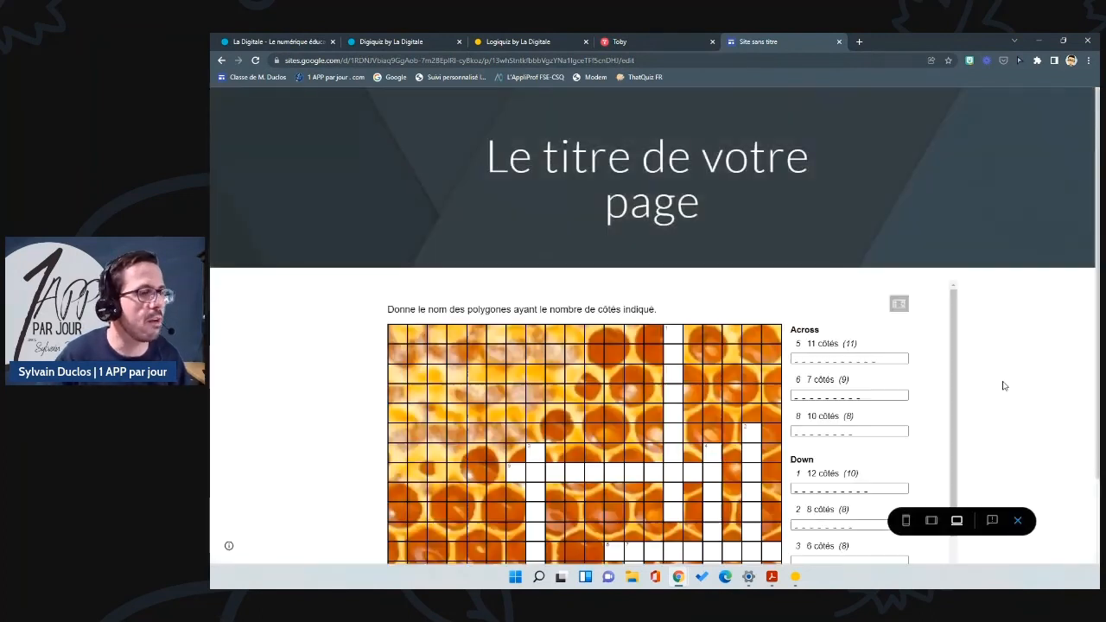
scroll(1002, 380, "down", 1)
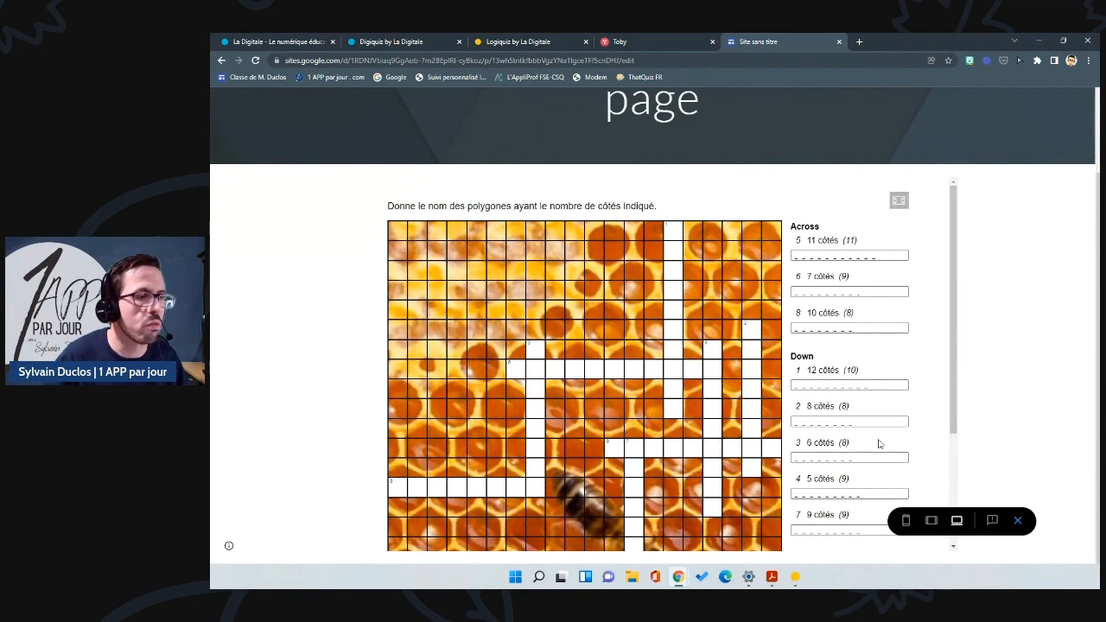
scroll(864, 436, "down", 3)
scroll(847, 423, "up", 3)
scroll(694, 370, "down", 2)
scroll(704, 373, "up", 2)
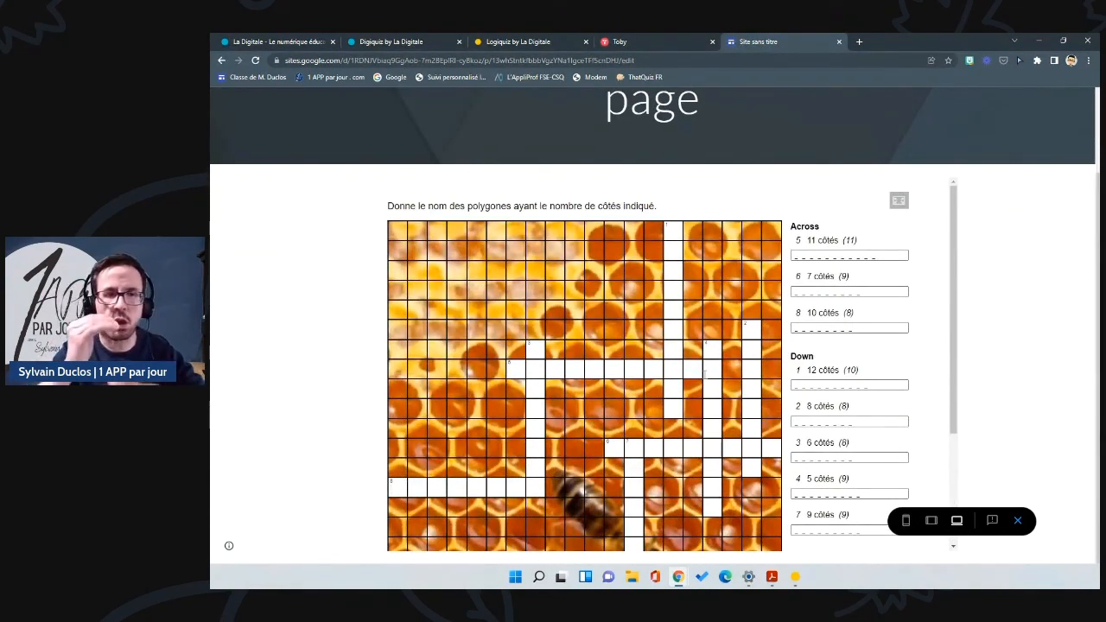